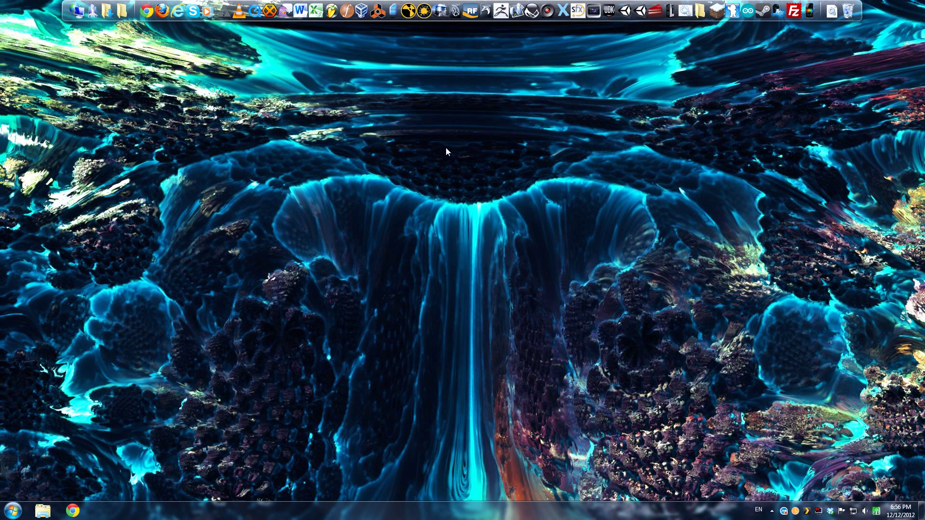
- Open the Steam library and scroll to the Nintendo 64 non-Steam shortcut
left_click(759, 13)
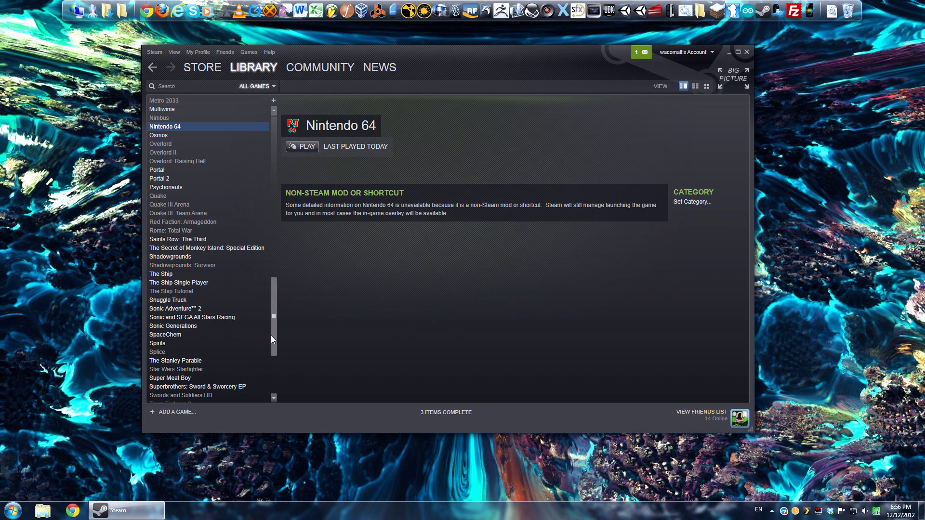
left_click_drag(272, 335, 280, 414)
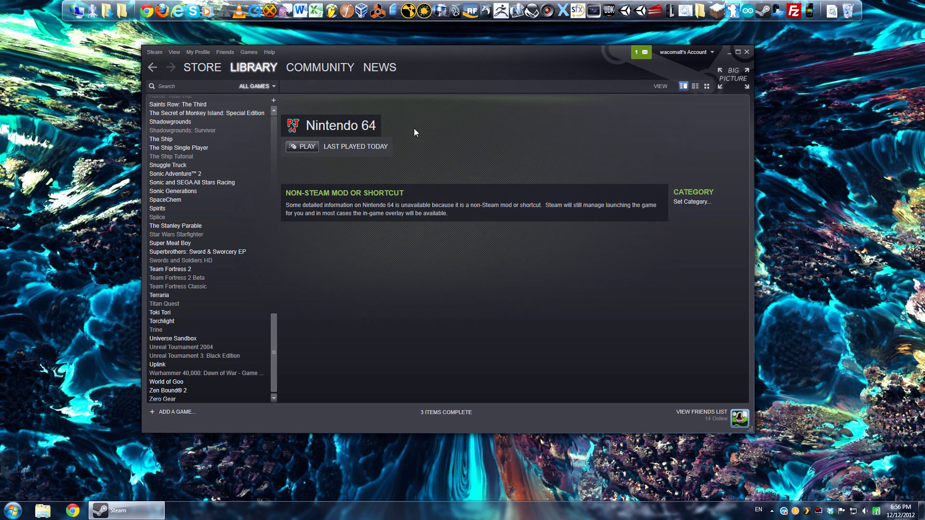
left_click_drag(408, 74, 429, 76)
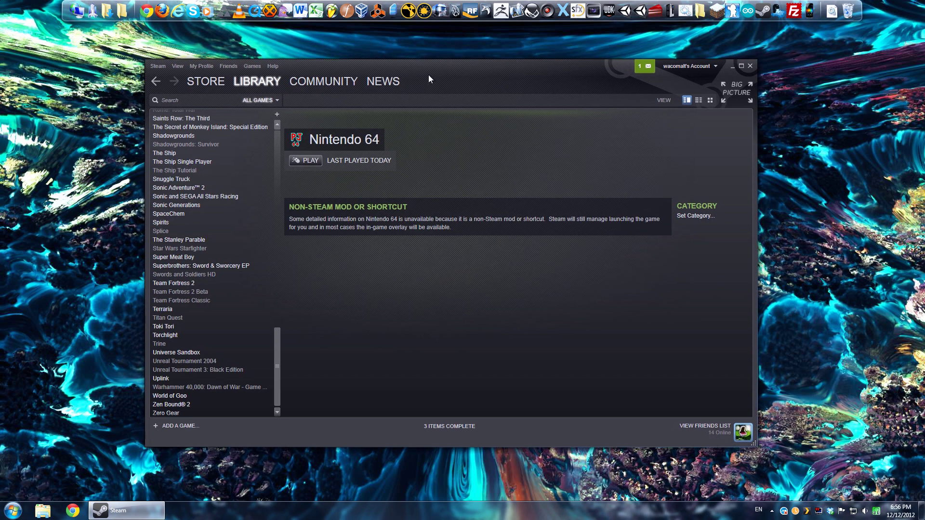
left_click_drag(277, 337, 279, 130)
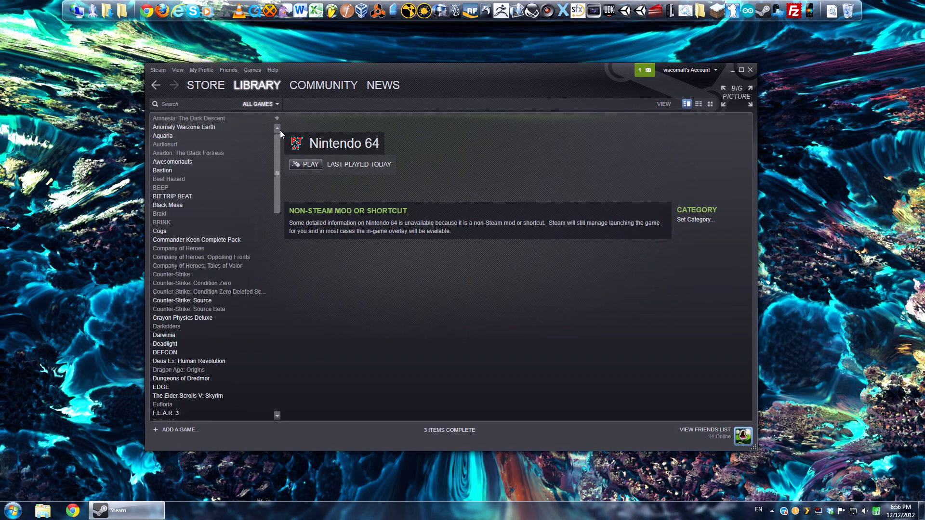
- Launch Chrome and load pj64-emu.com using the address-bar autocomplete
left_click(146, 10)
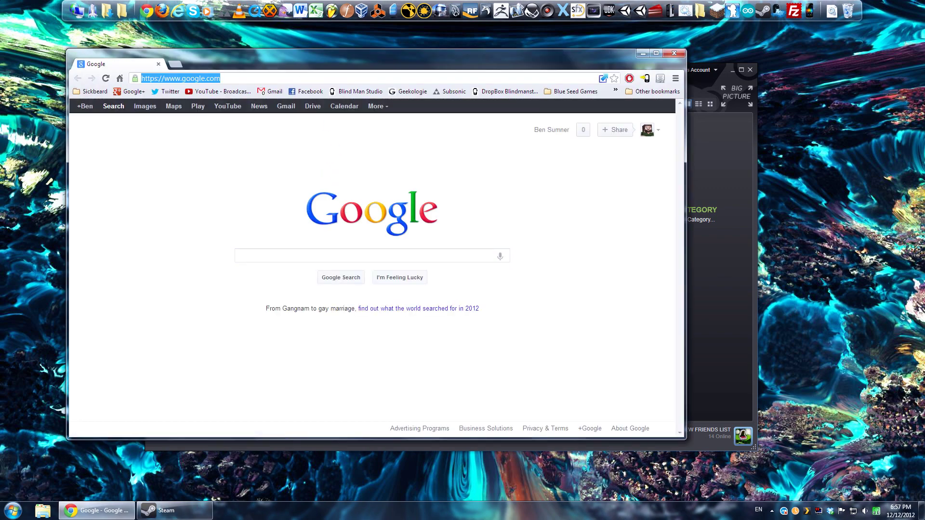
type("ste")
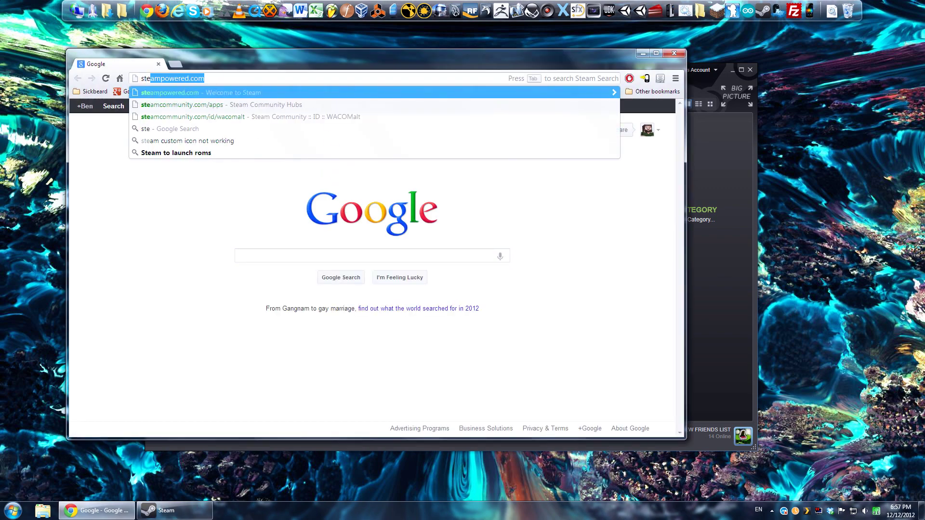
key("BackSpace")
key("BackSpace")
key("BackSpace")
key("BackSpace")
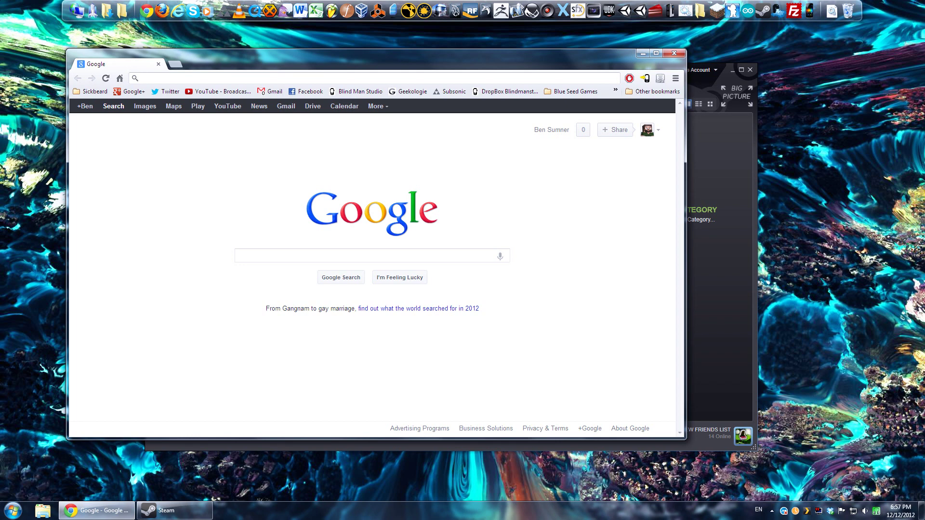
type("pro")
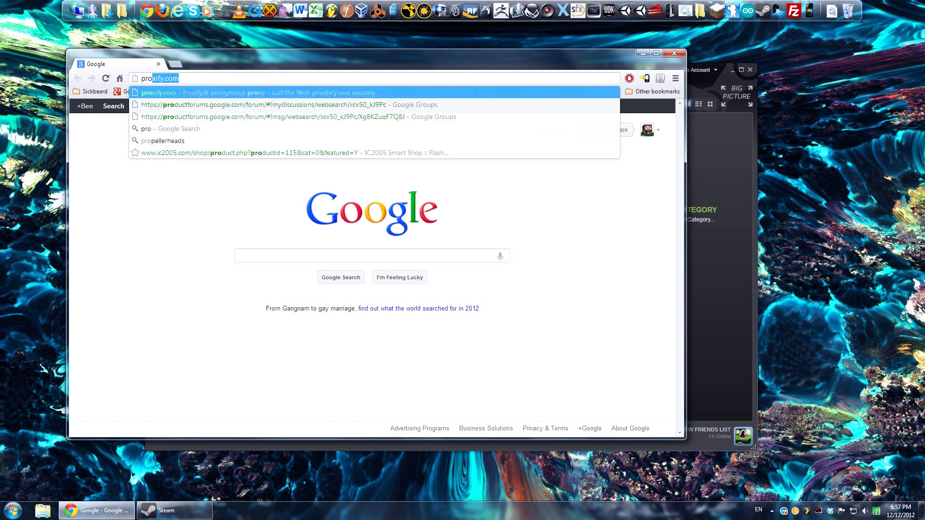
key("BackSpace")
key("BackSpace")
key("BackSpace")
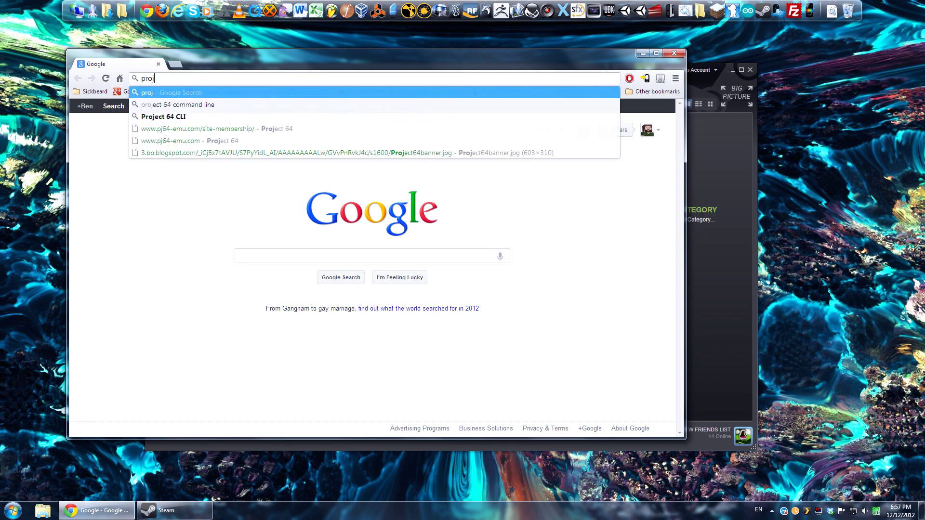
type("j64-emu.com")
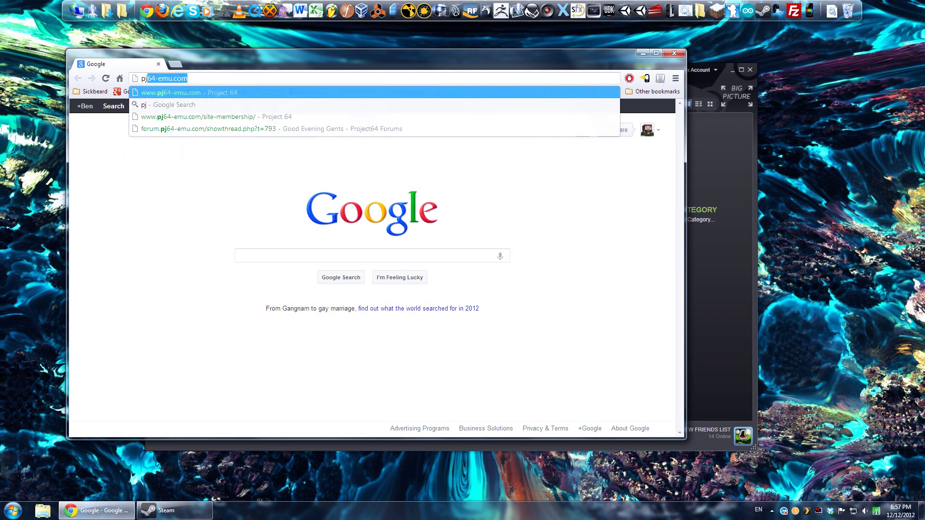
key("Right")
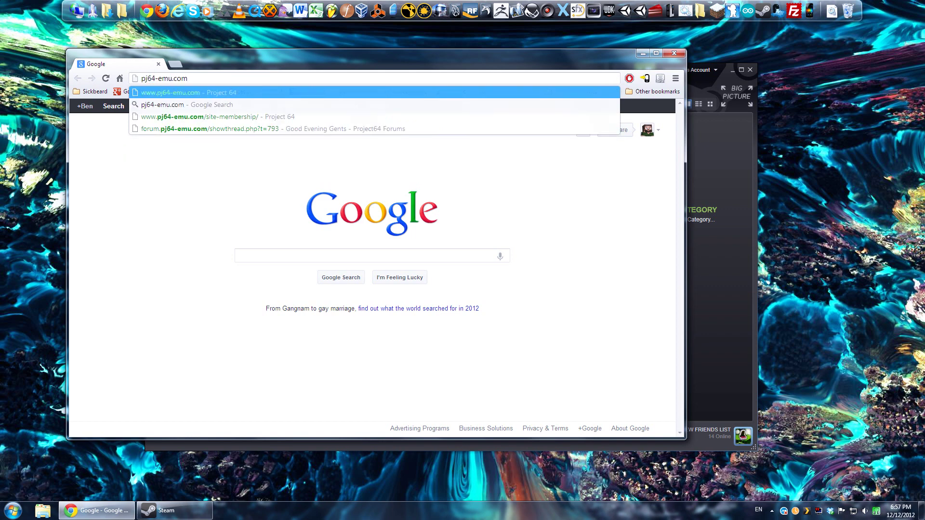
key("Return")
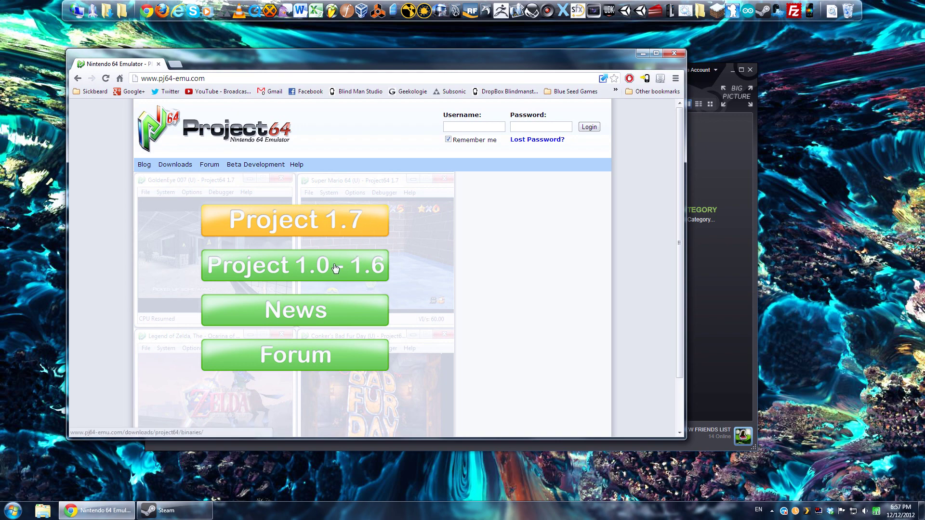
- Download setup Project64 1.6.exe from the Project 1.0 - 1.6 section and open its download options
left_click(303, 270)
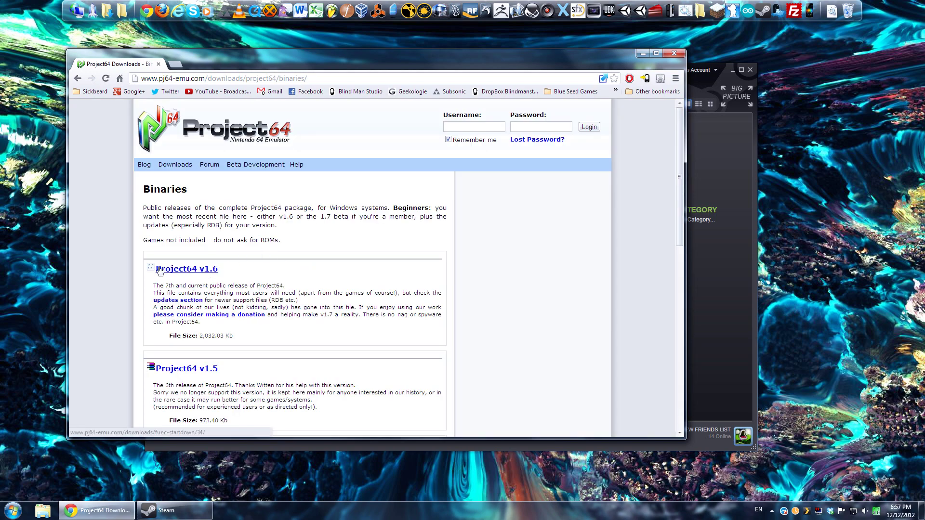
scroll(121, 270, "down", 1)
scroll(121, 271, "up", 1)
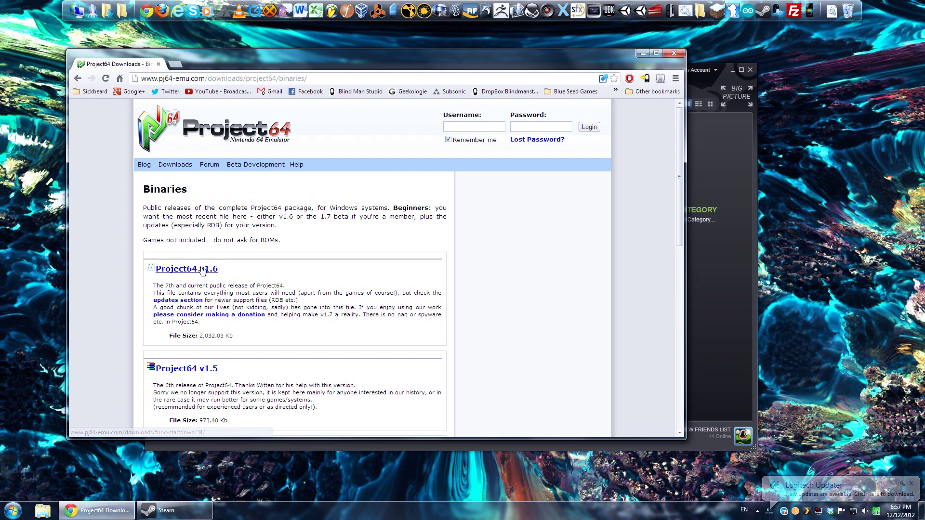
left_click(203, 271)
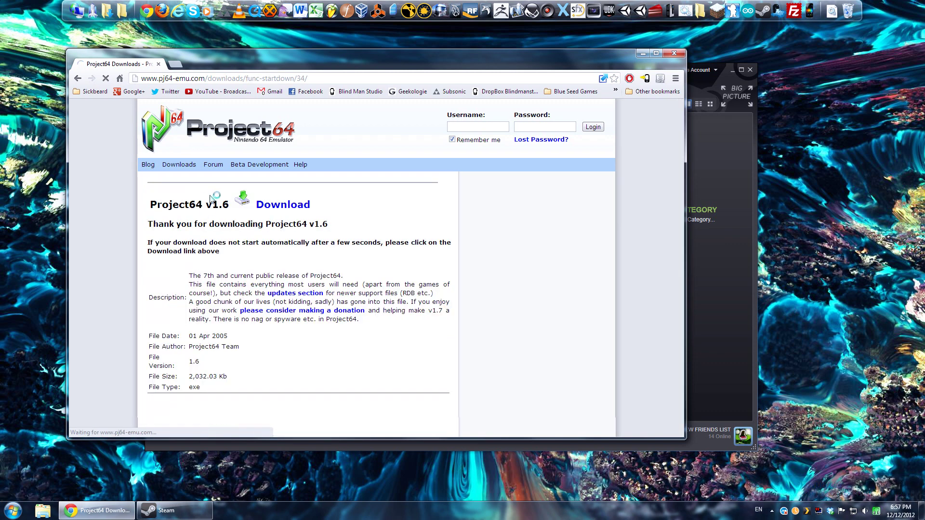
left_click(268, 208)
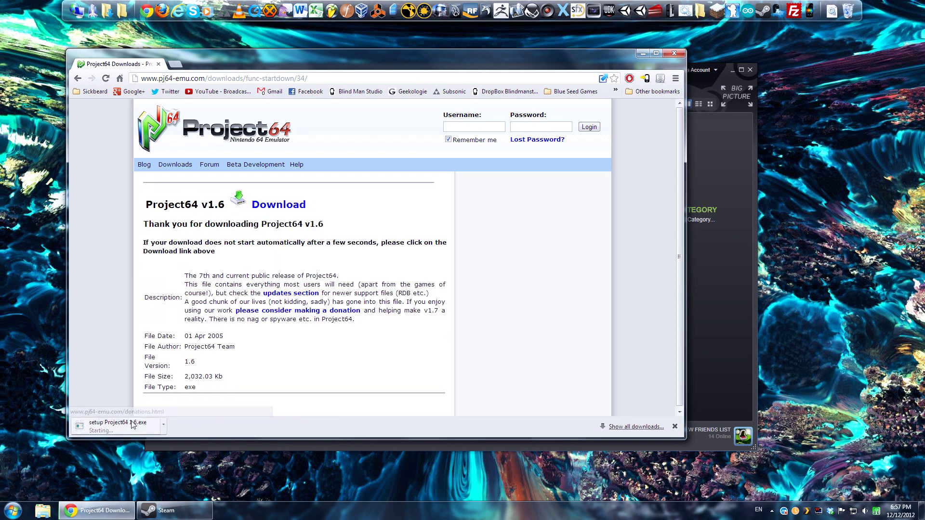
left_click(167, 425)
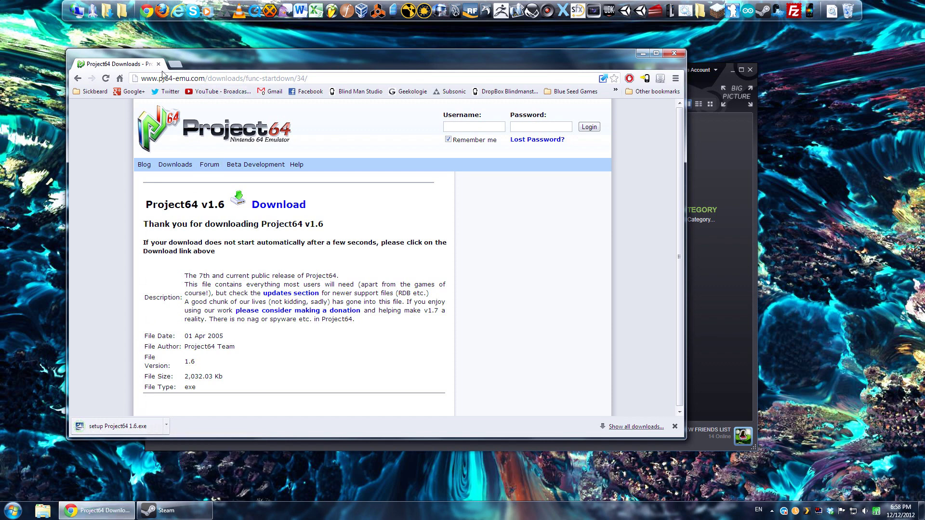
- Run setup Project64 1.6.exe past the security warning, then cancel and finish the InstallShield wizard
left_click(153, 427)
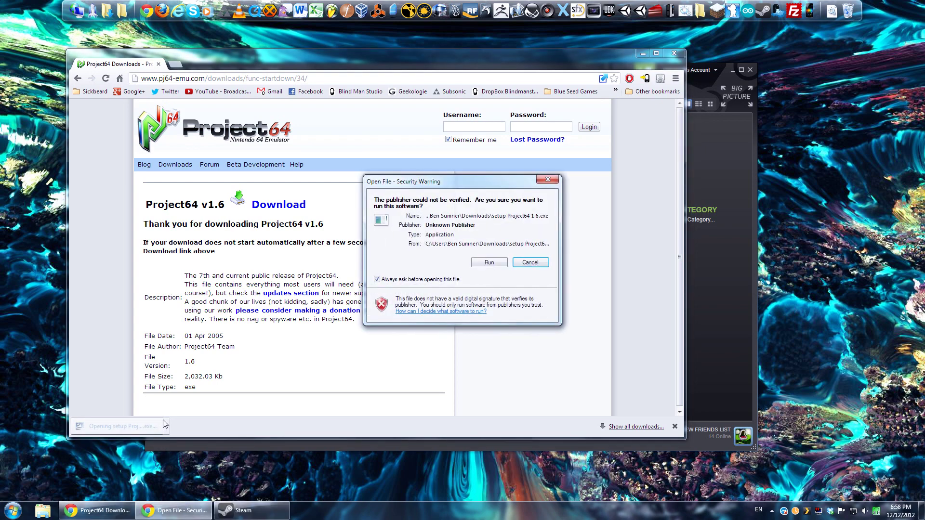
left_click(477, 262)
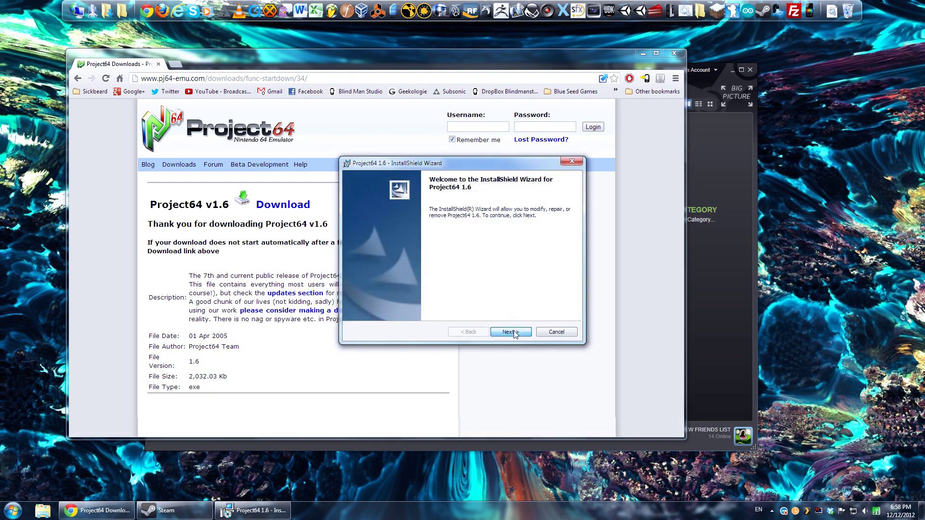
left_click(513, 331)
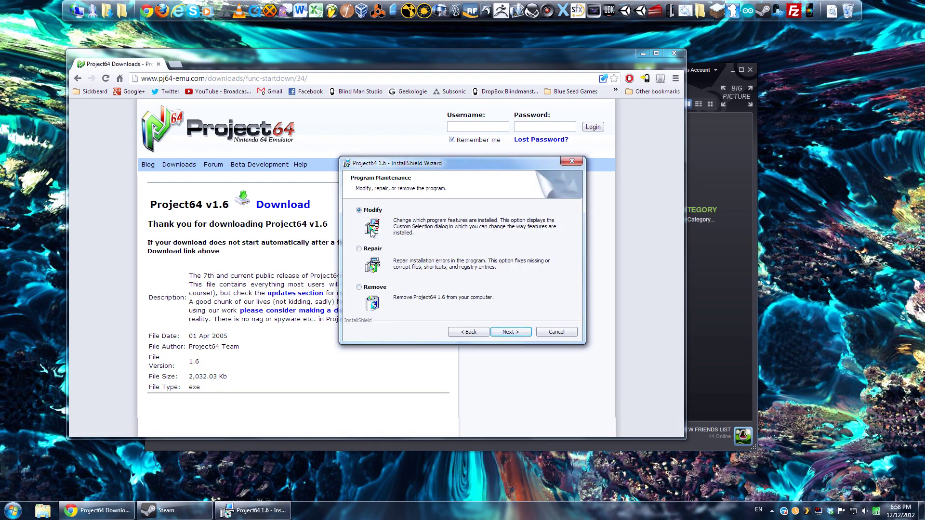
left_click(560, 333)
left_click(448, 273)
left_click(510, 332)
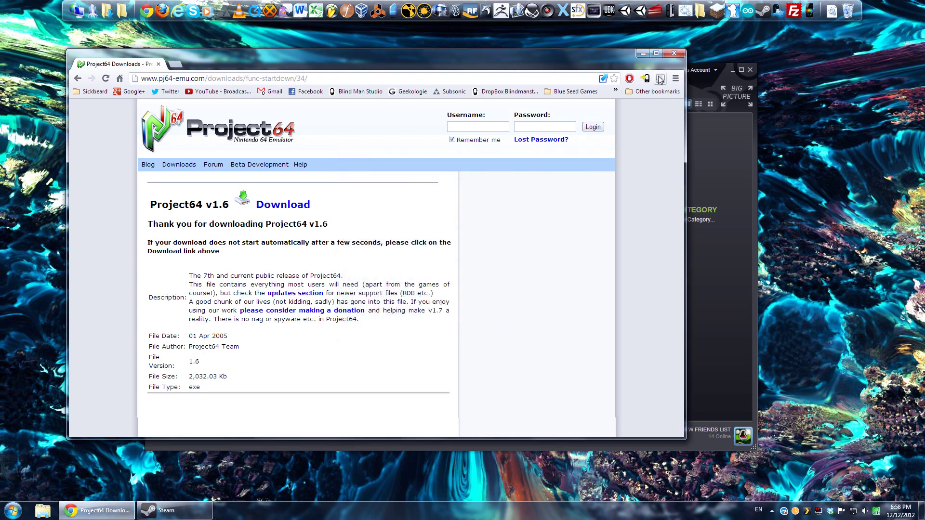
- Close Chrome and open M:\Video Game Roms\N64 in Windows Explorer
left_click(674, 54)
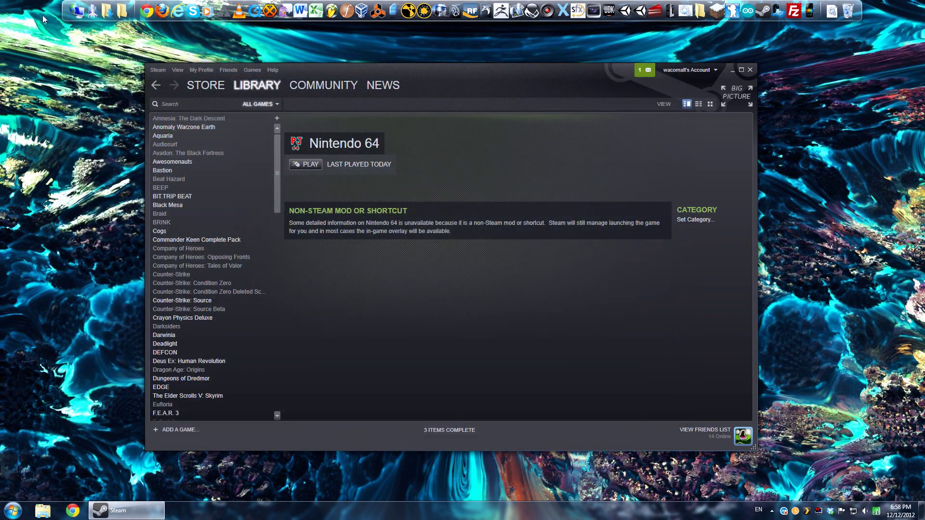
left_click(78, 10)
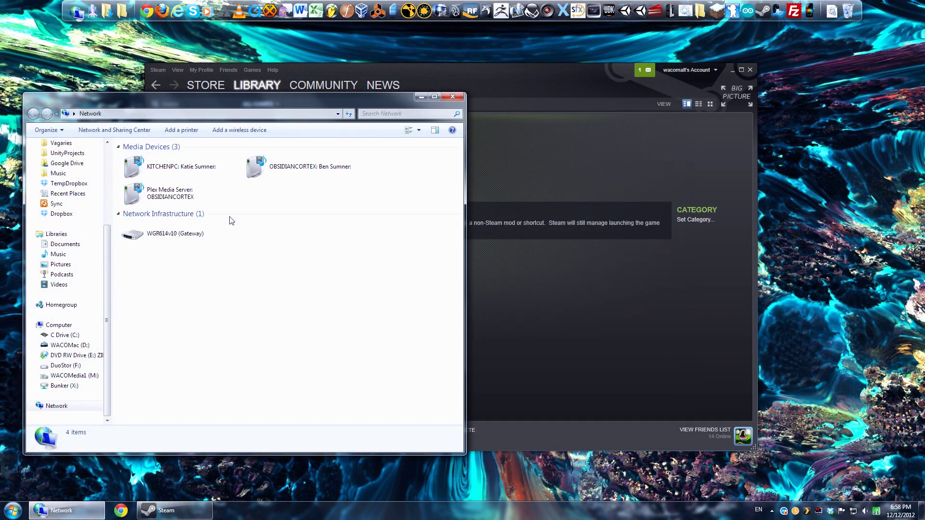
left_click_drag(107, 238, 106, 168)
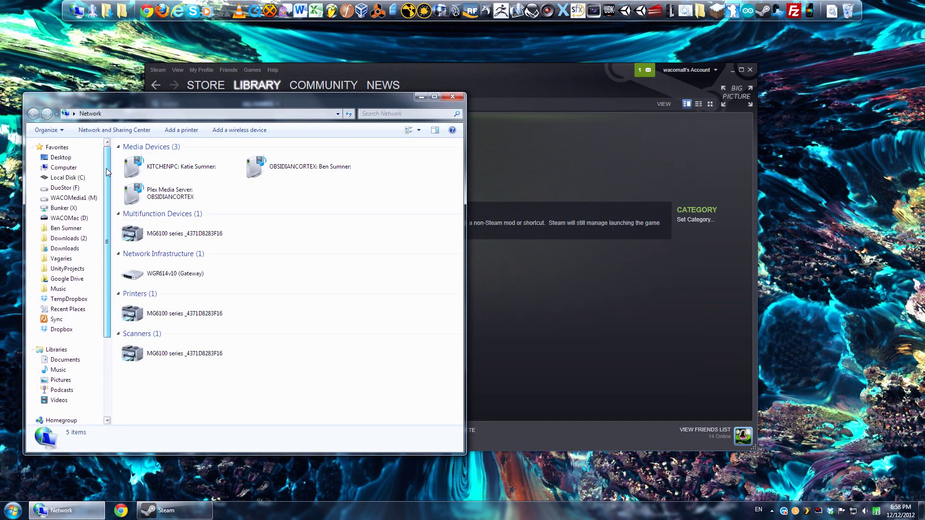
left_click(96, 199)
left_click(186, 285)
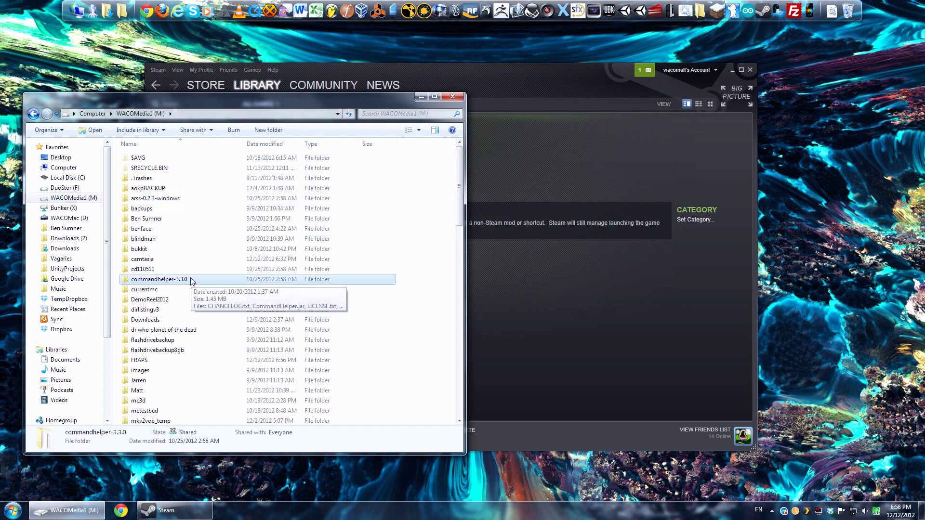
scroll(191, 282, "down", 12)
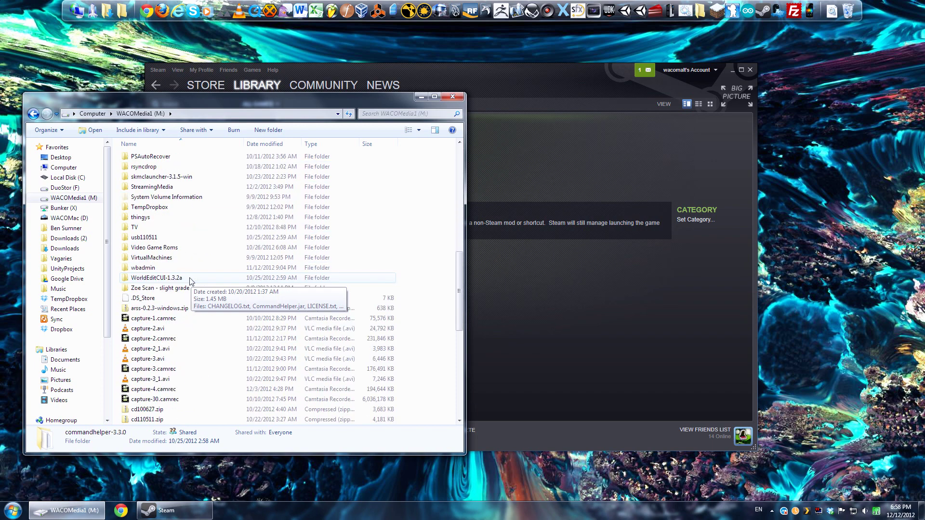
scroll(189, 285, "up", 5)
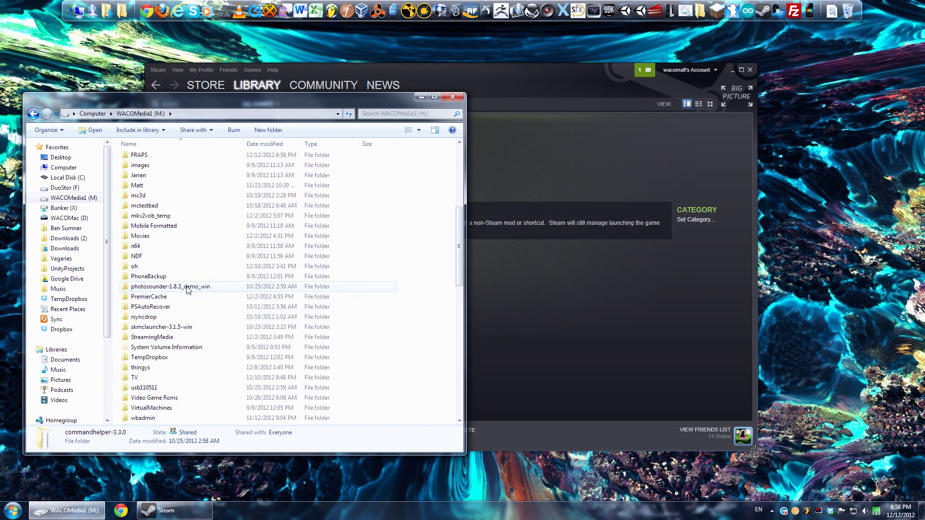
scroll(188, 289, "down", 1)
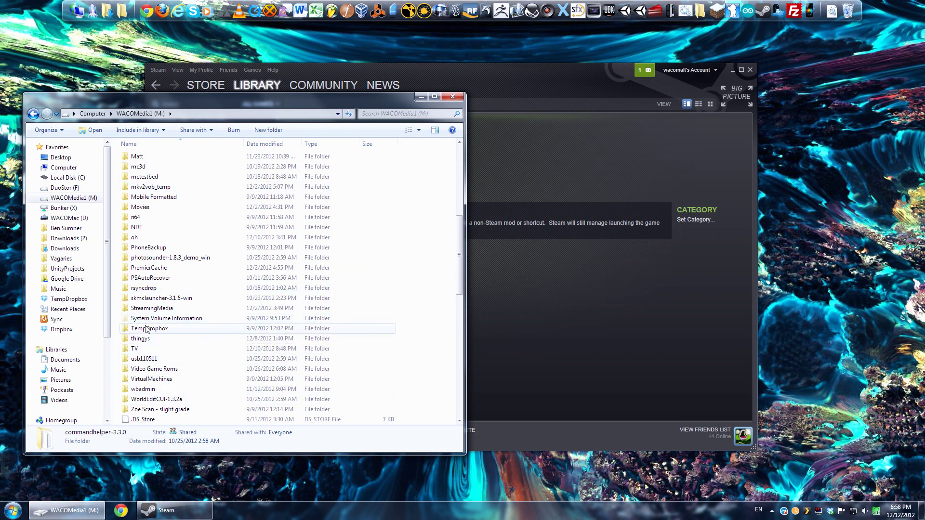
double_click(159, 370)
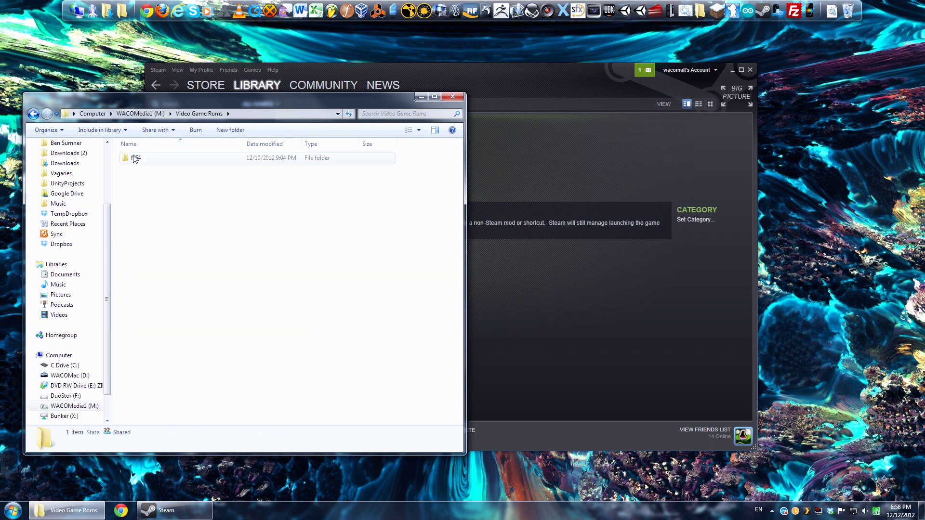
double_click(135, 159)
left_click_drag(263, 100, 305, 109)
left_click(244, 195)
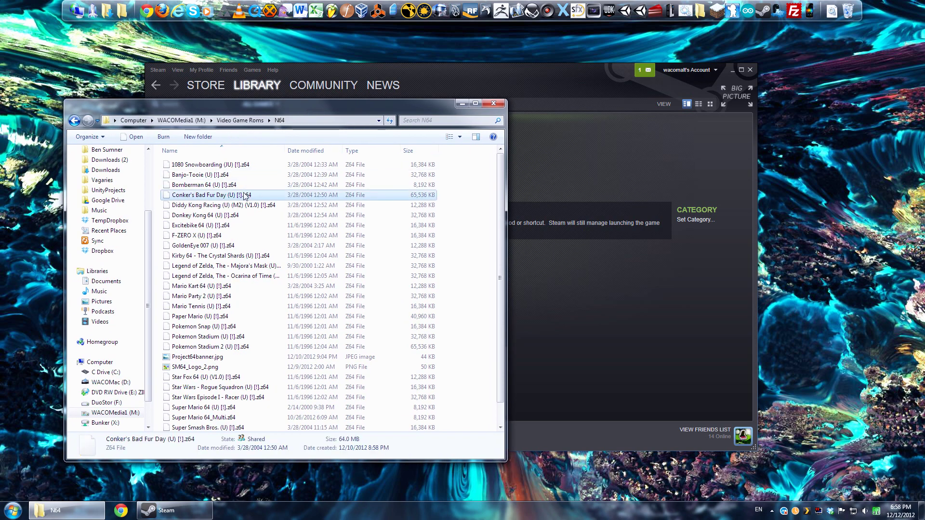
left_click(244, 308)
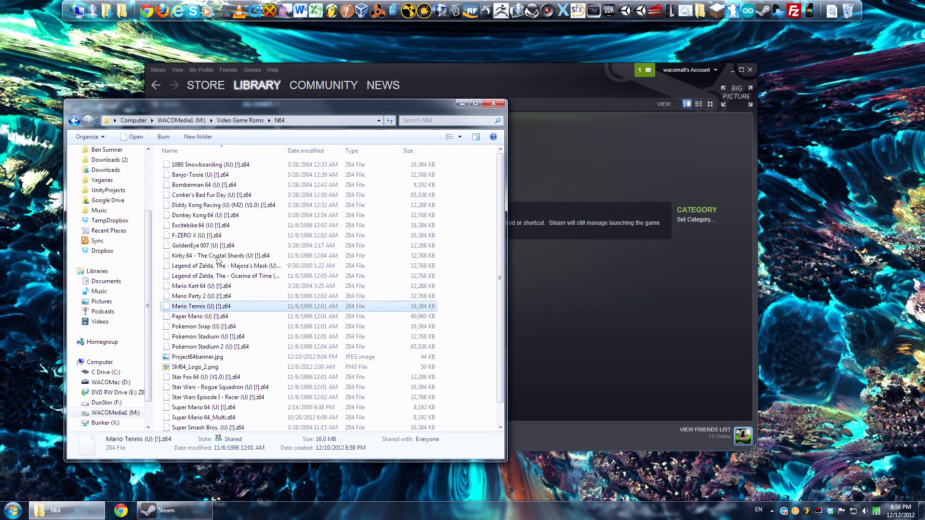
left_click(219, 216)
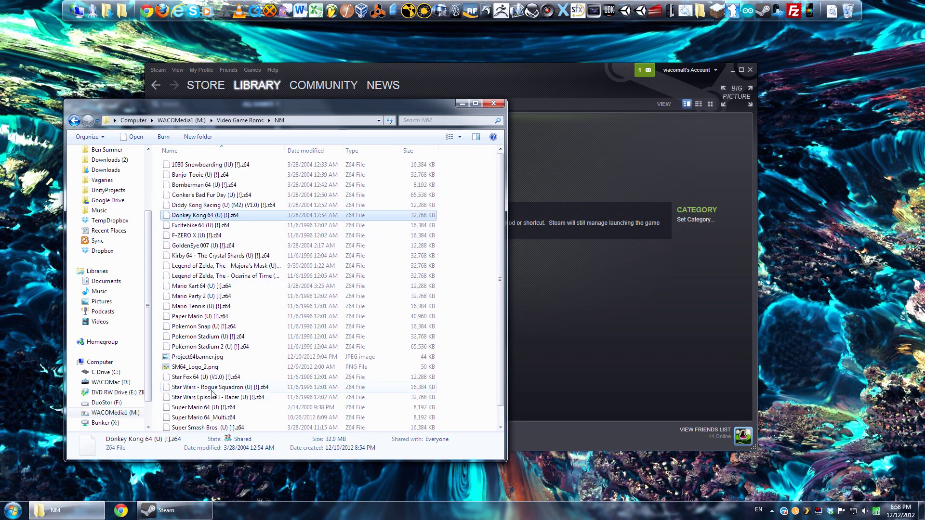
left_click(224, 318)
left_click(204, 276)
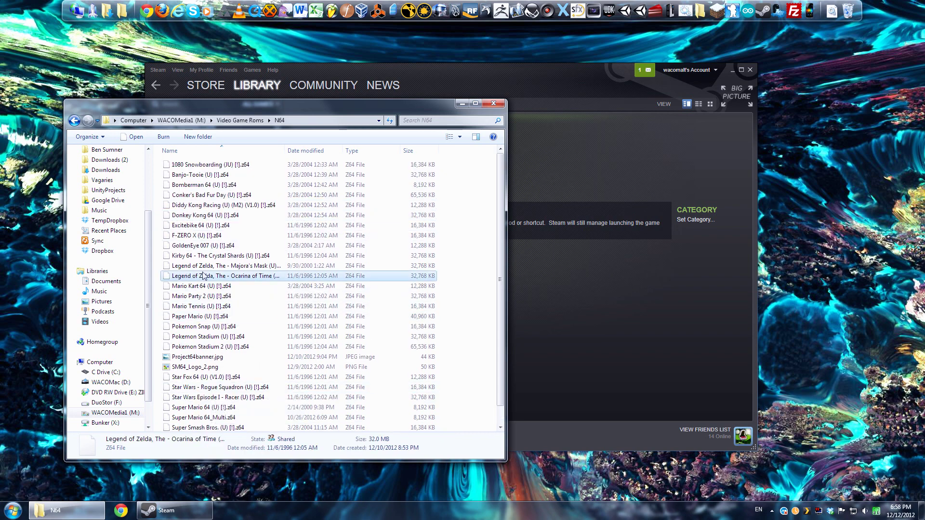
left_click(204, 236)
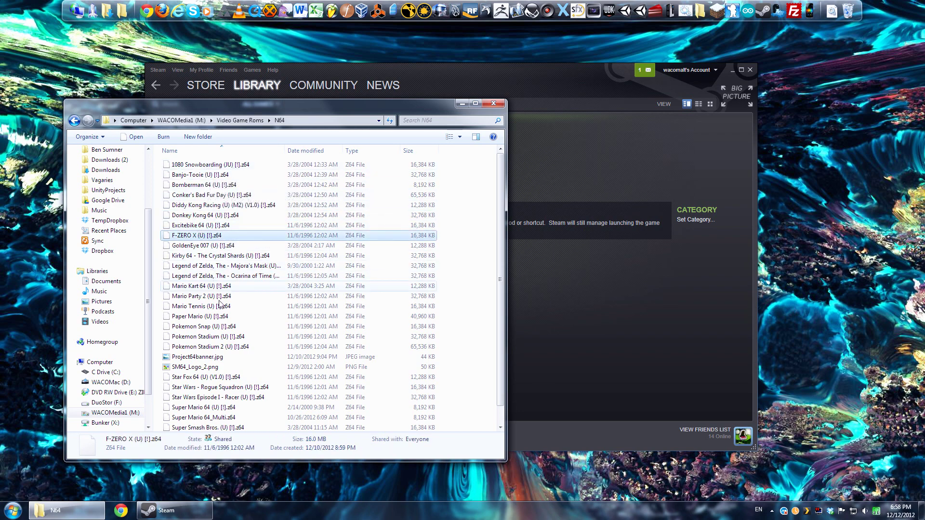
scroll(228, 397, "down", 1)
scroll(228, 397, "up", 1)
left_click(212, 257)
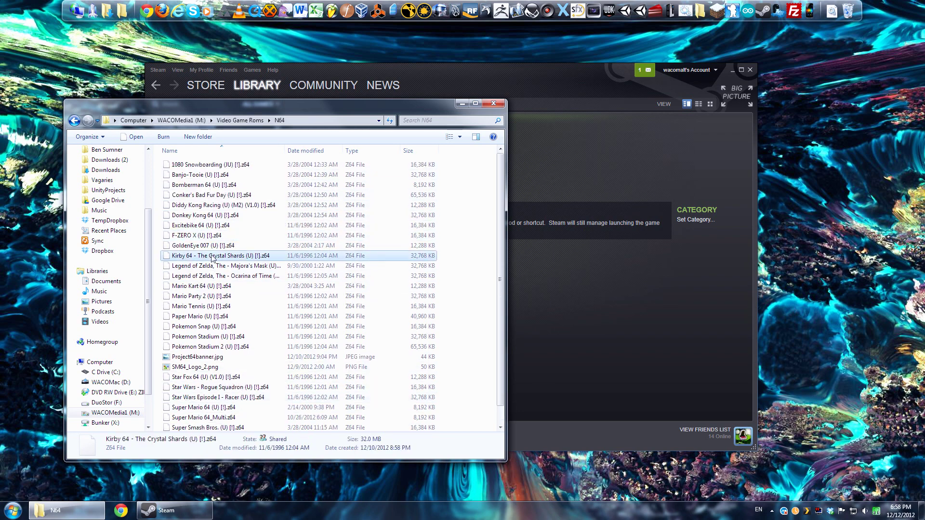
left_click(208, 247)
left_click(206, 236)
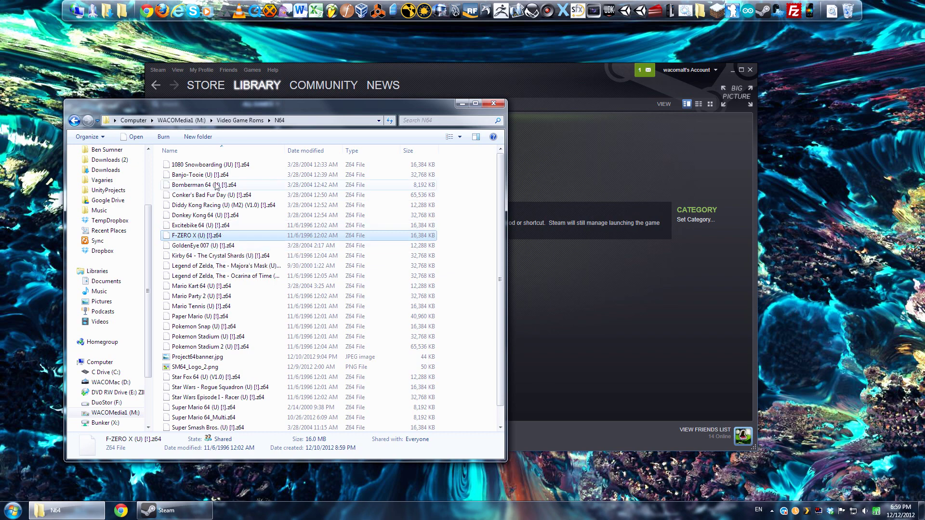
left_click(227, 166)
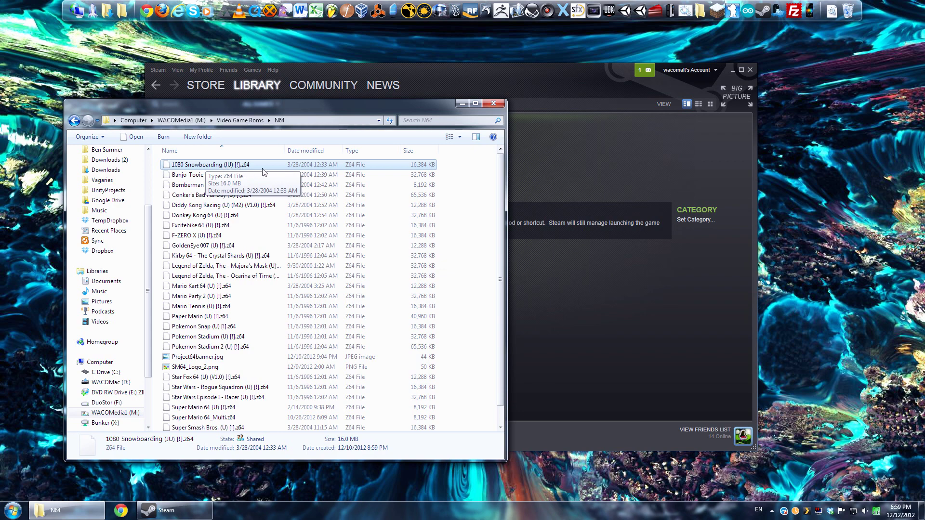
left_click(222, 177)
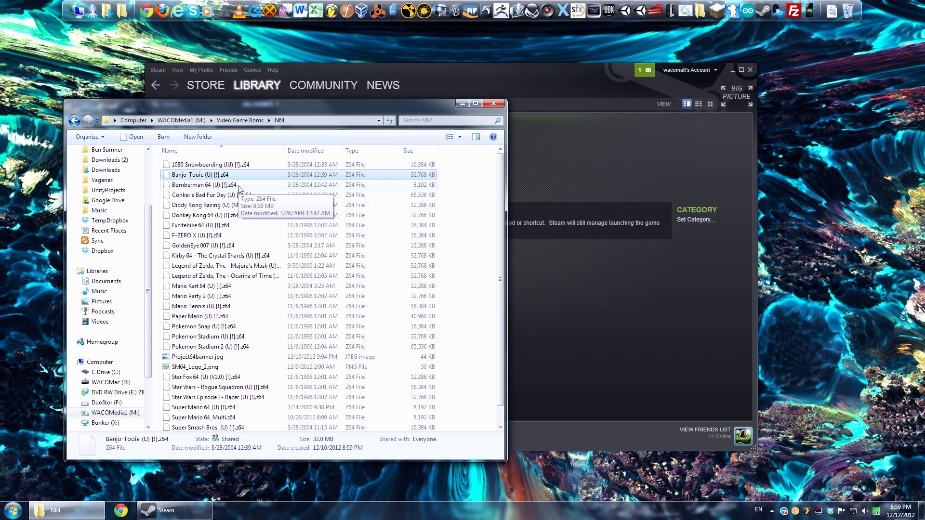
left_click(237, 298)
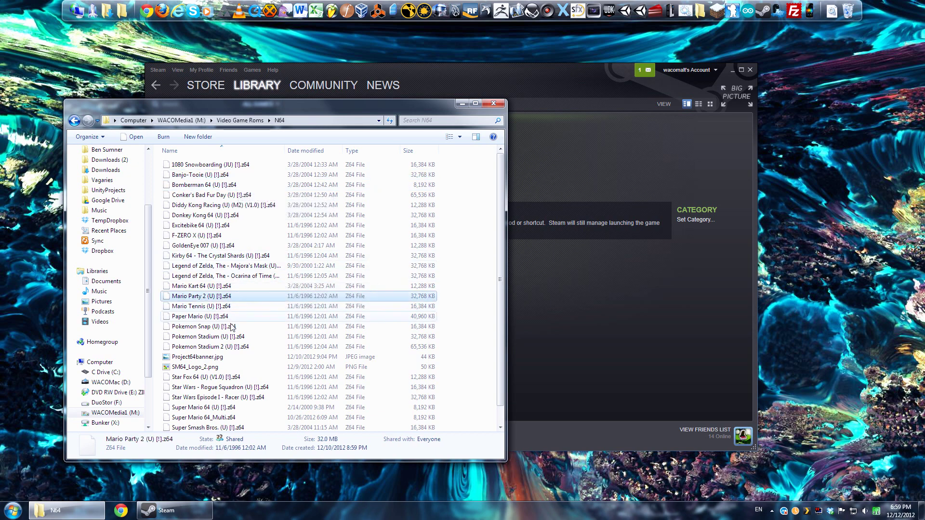
scroll(252, 355, "down", 1)
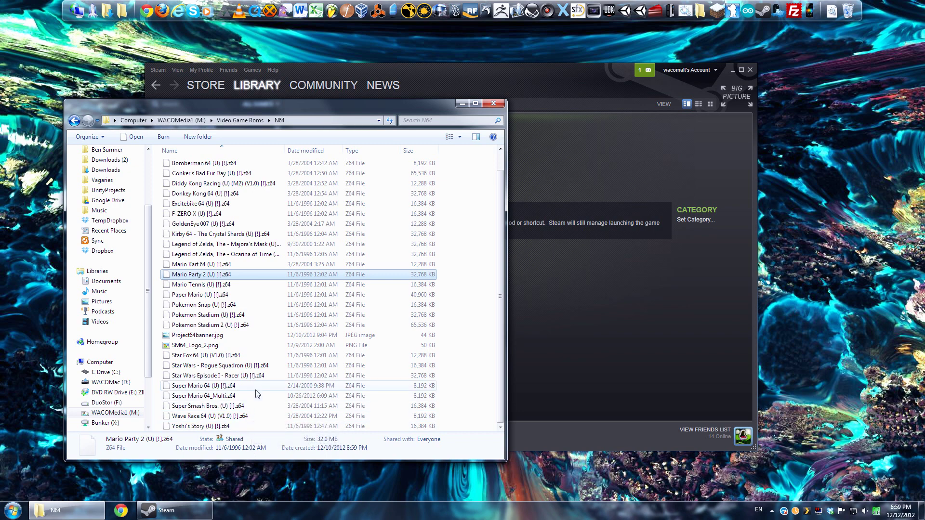
left_click(234, 396)
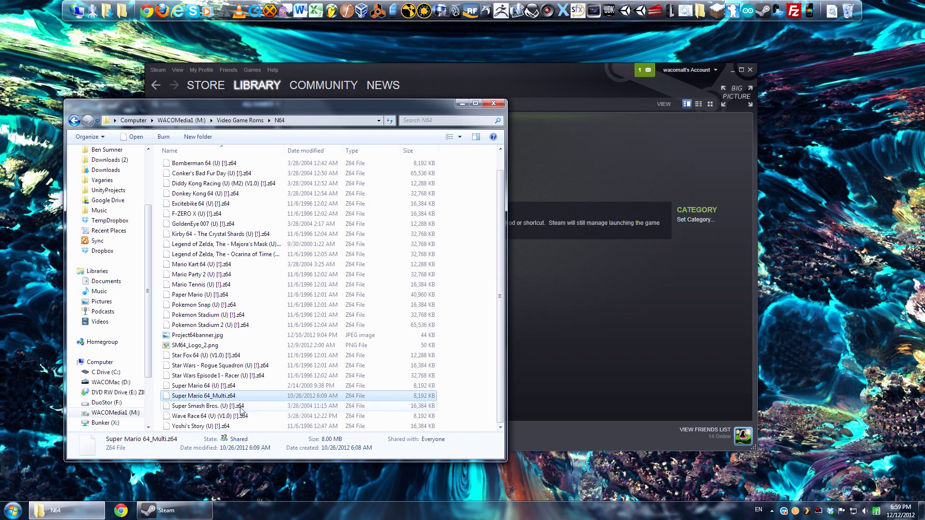
left_click(207, 294)
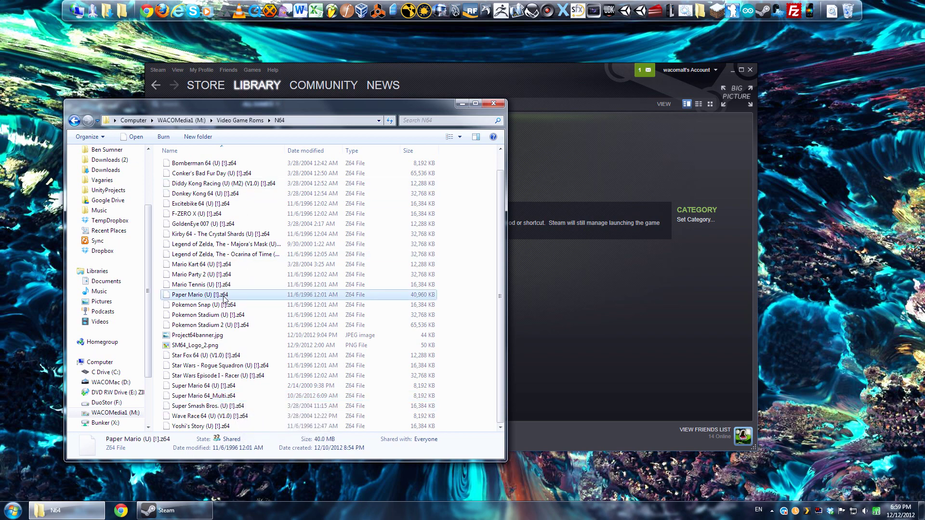
scroll(212, 338, "up", 1)
left_click(210, 357)
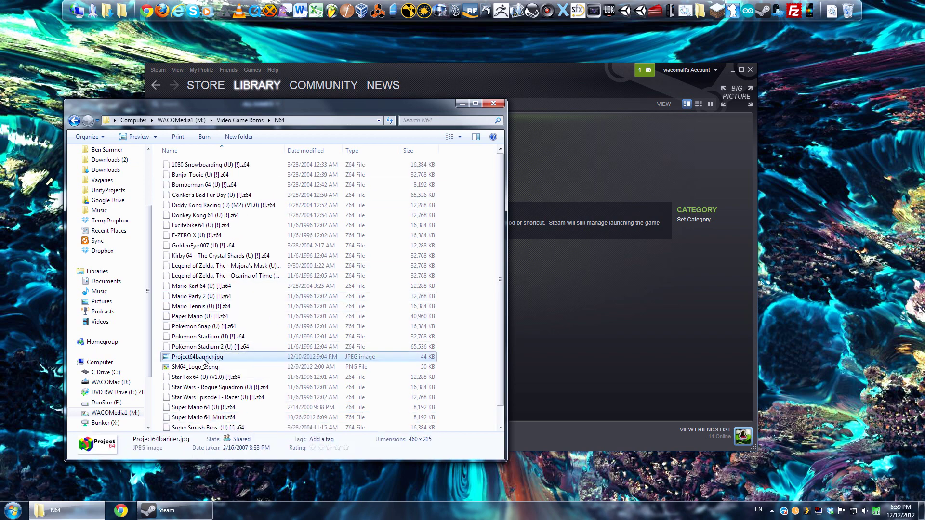
left_click(206, 367)
left_click(205, 359)
double_click(204, 360)
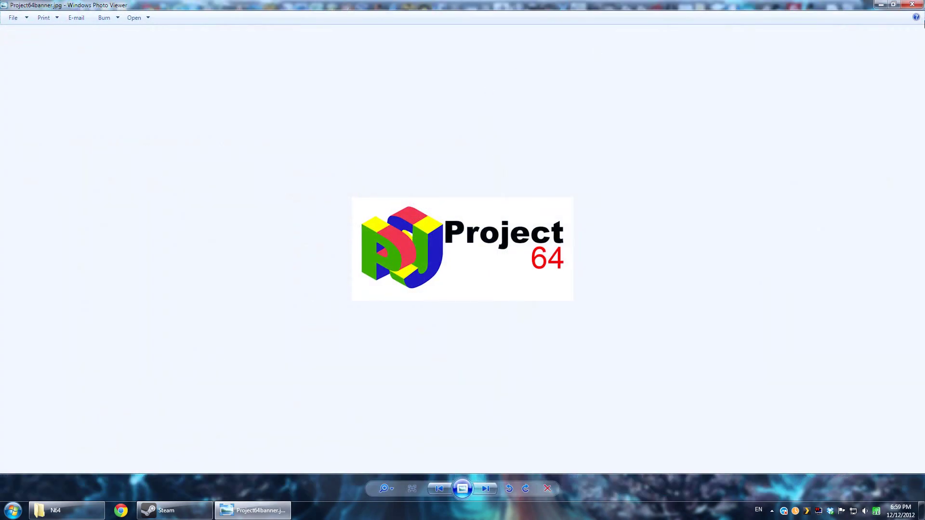
left_click(894, 5)
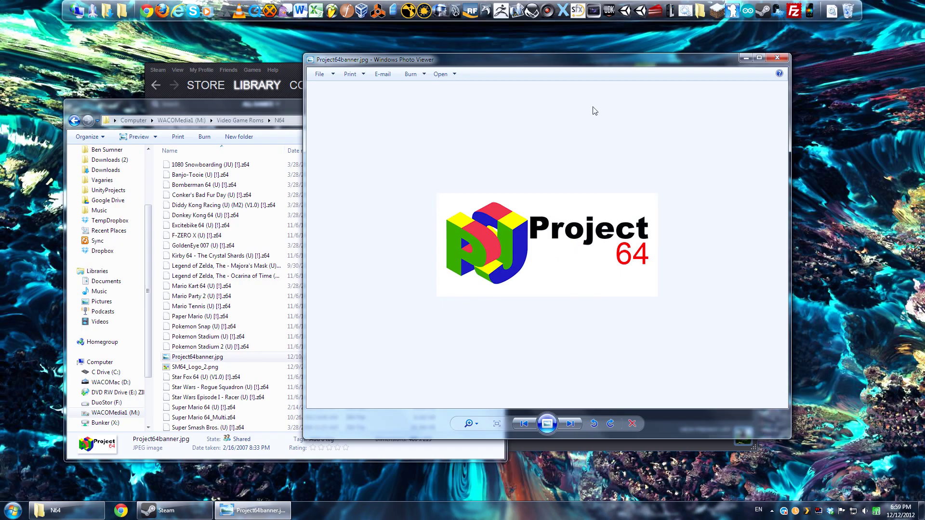
left_click(777, 59)
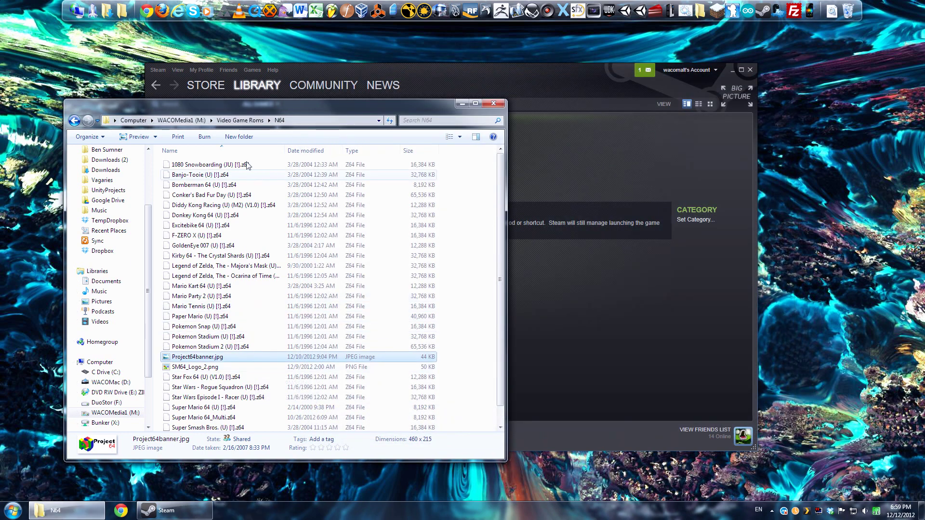
- Move the N64 ROM window to the right side of the screen
left_click(245, 229)
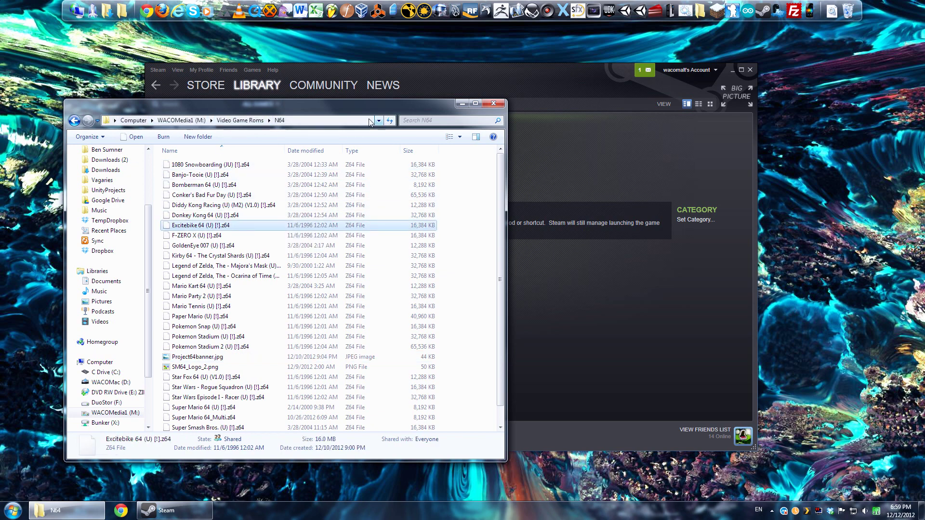
left_click_drag(359, 109, 763, 130)
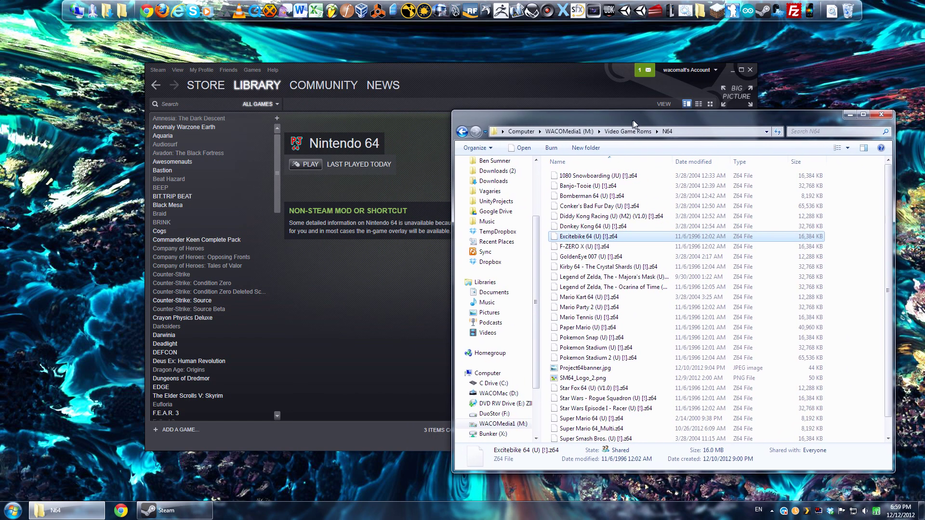
left_click_drag(634, 120, 654, 139)
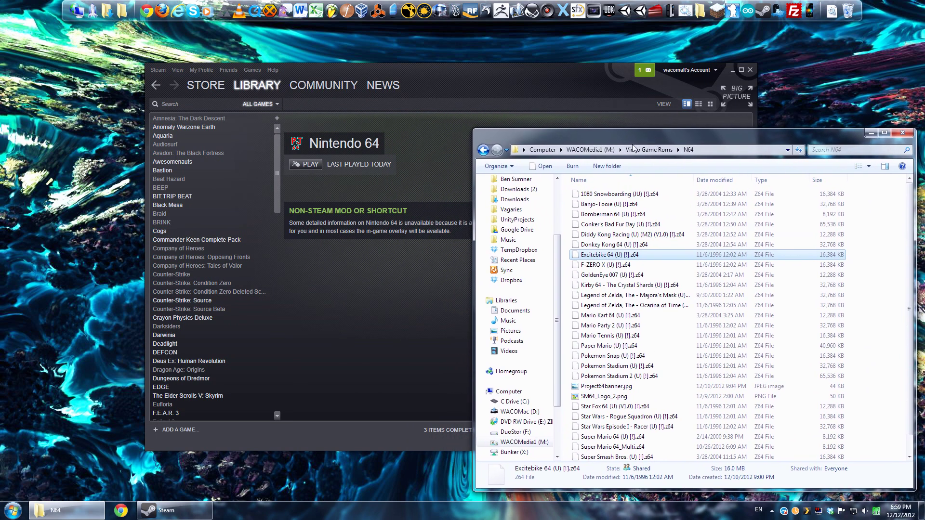
- Open C:\Program Files (x86)\Project64 1.6 in a new window, select Project64.exe, and reverse-sort ROMs by name
left_click(77, 11)
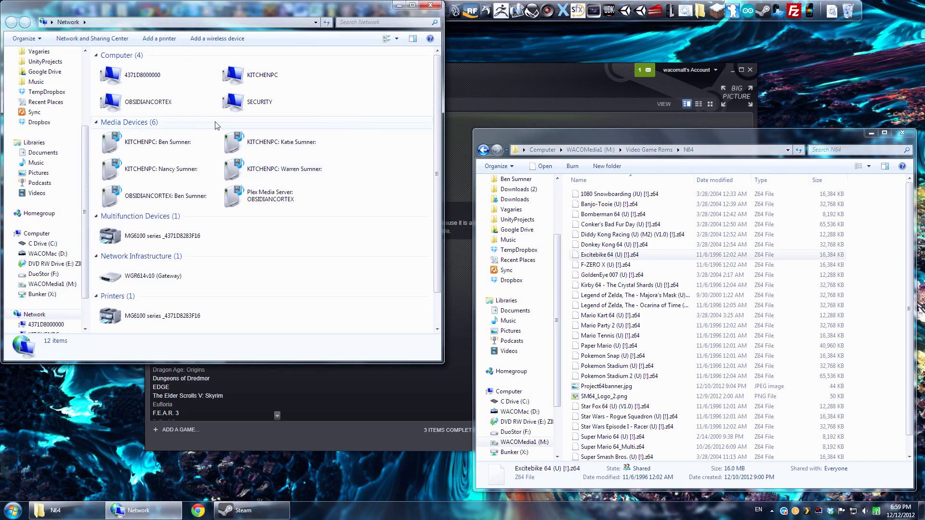
scroll(56, 99, "up", 4)
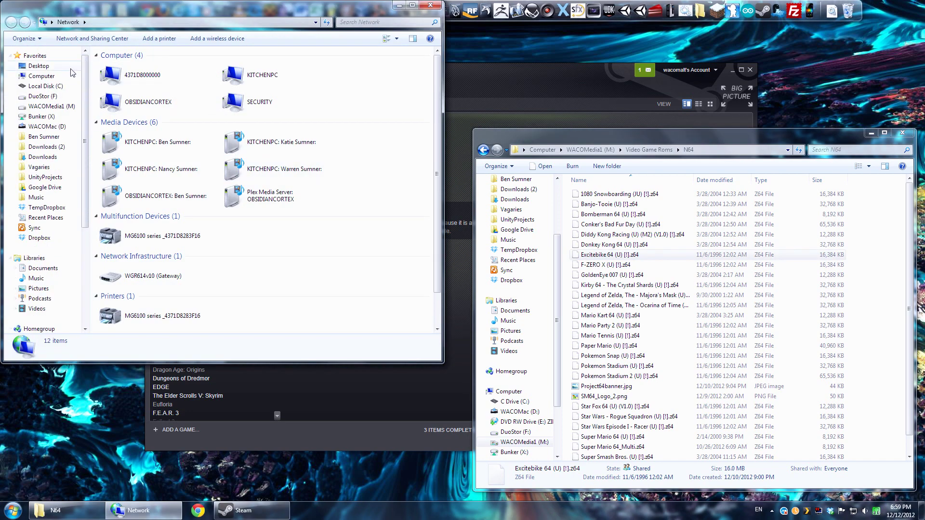
left_click(49, 86)
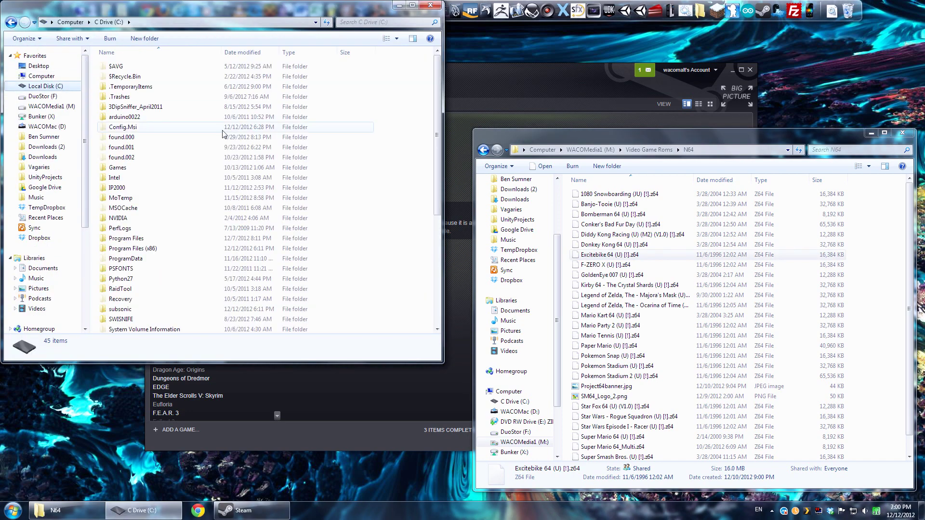
double_click(162, 248)
left_click(141, 239)
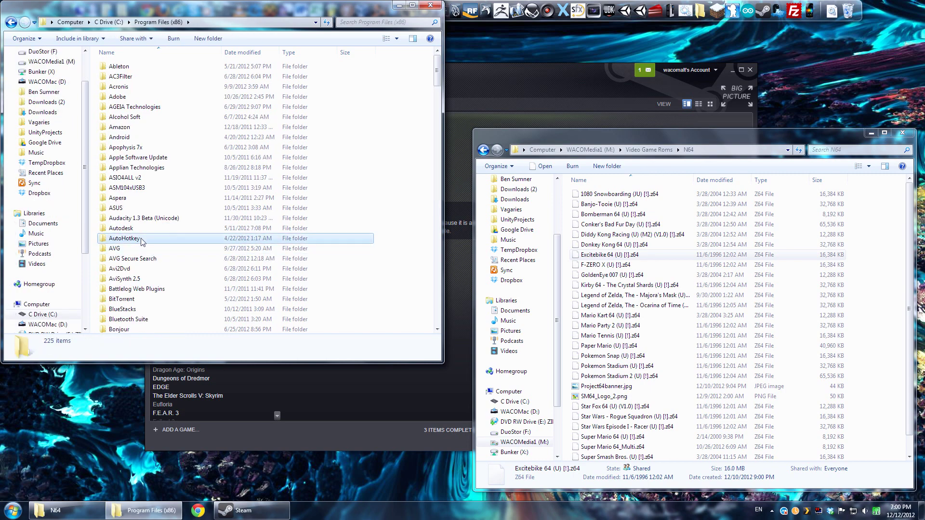
type("pro")
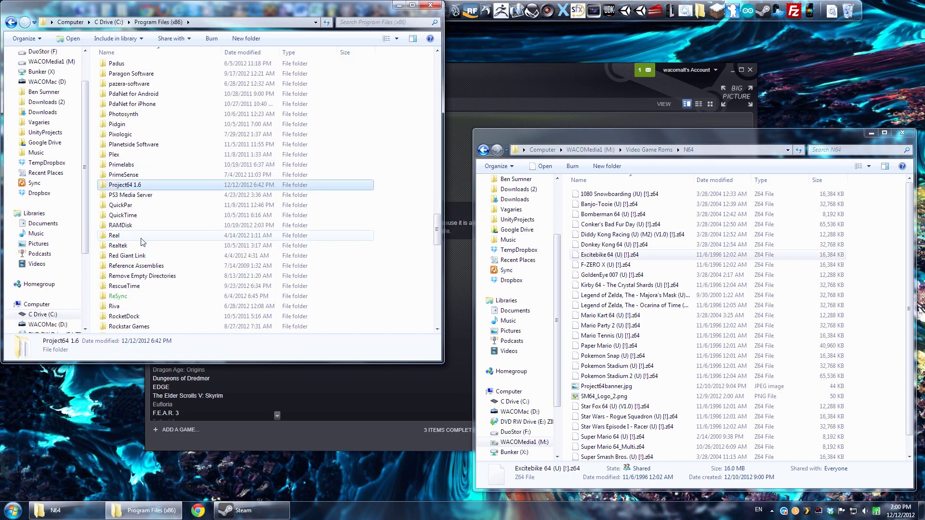
double_click(137, 187)
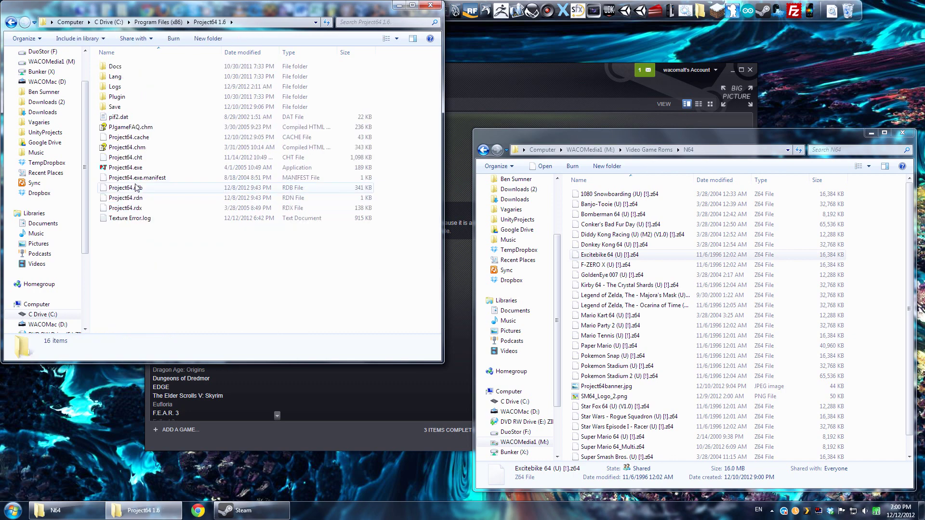
left_click(125, 168)
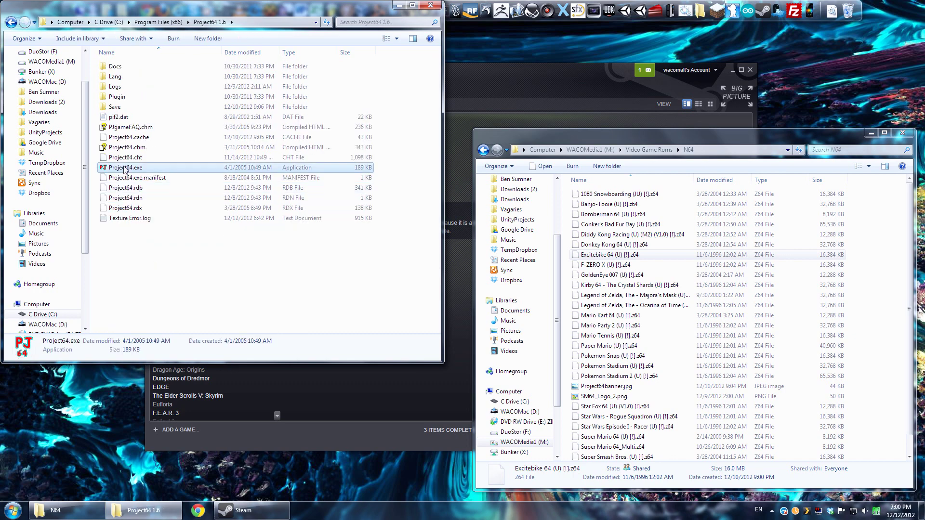
left_click(645, 181)
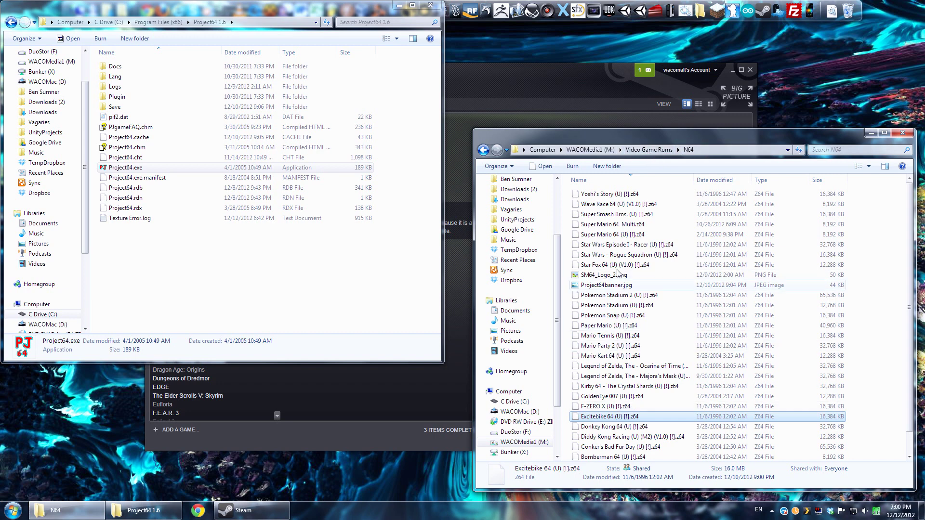
- Copy the full path of Super Mario 64 (U) [!].z64 with Copy as path
left_click(617, 245)
key("Up")
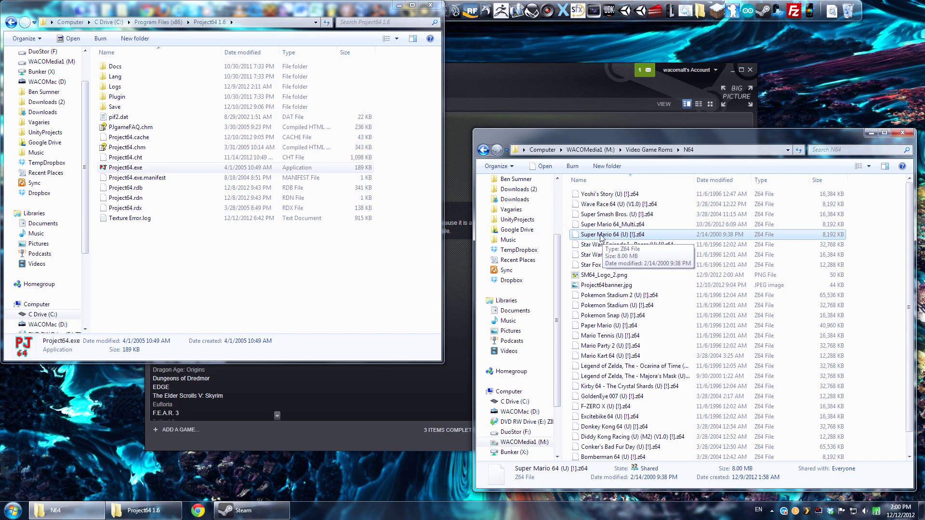
right_click(601, 236)
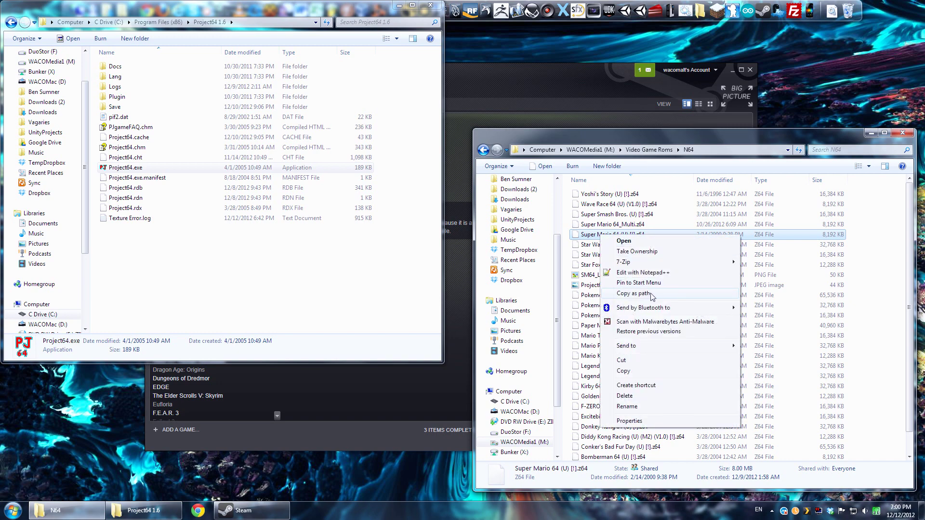
left_click(788, 240)
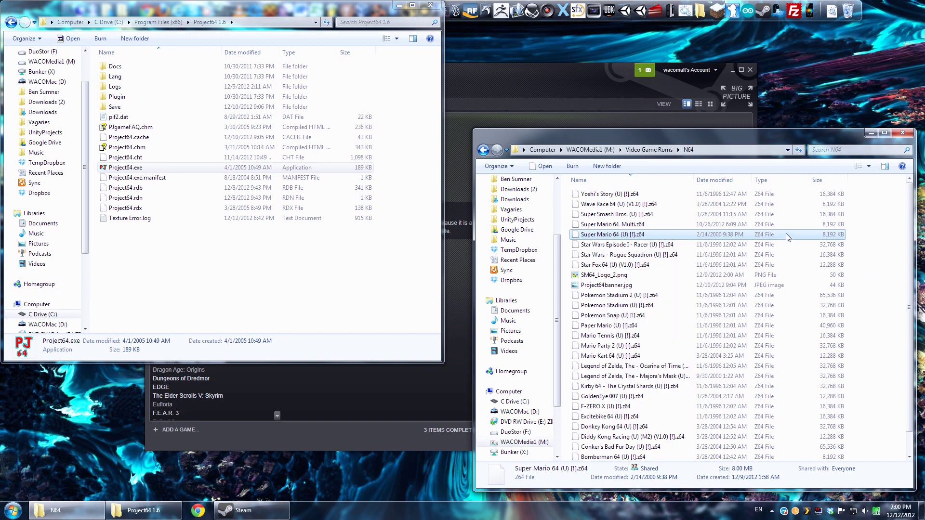
right_click(629, 235)
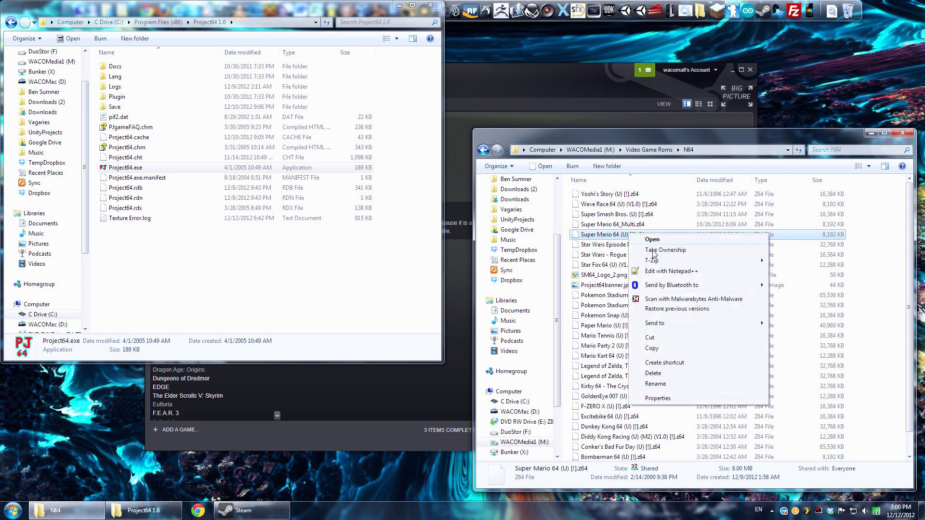
left_click(612, 245)
right_click(609, 235)
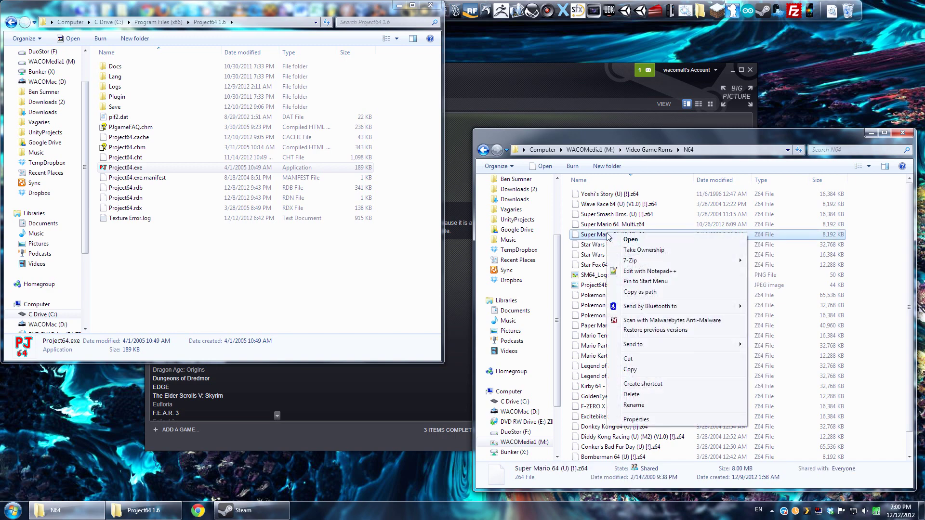
left_click(658, 295)
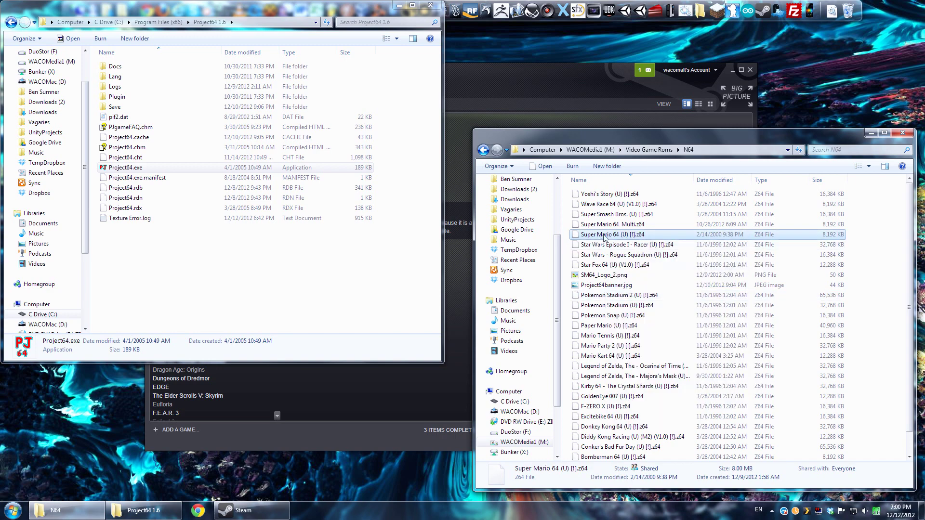
- Bring Steam forward, reposition its window, and open the ADD A GAME menu
left_click(465, 111)
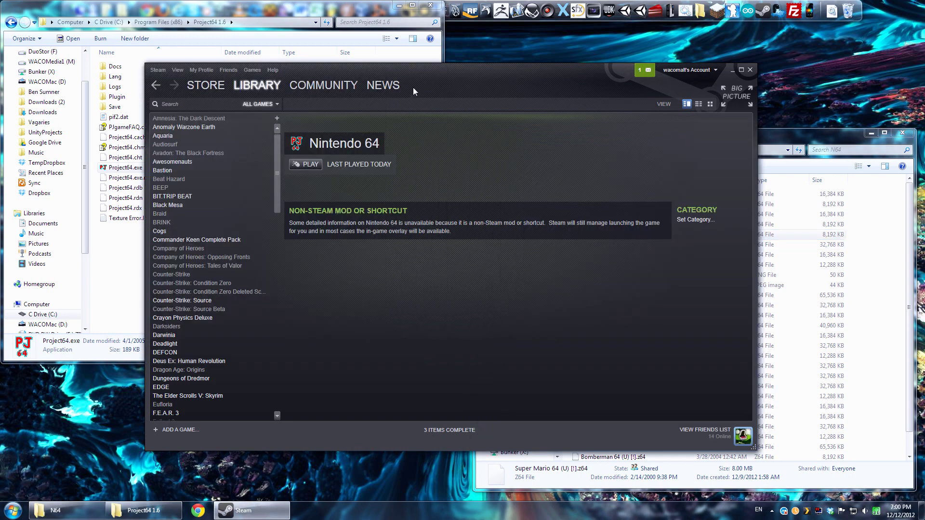
left_click_drag(415, 89, 516, 88)
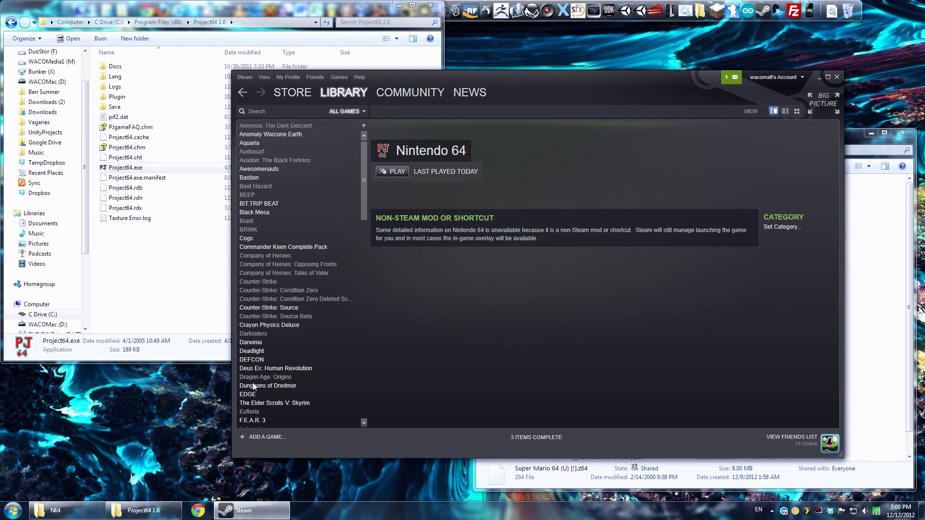
left_click(260, 436)
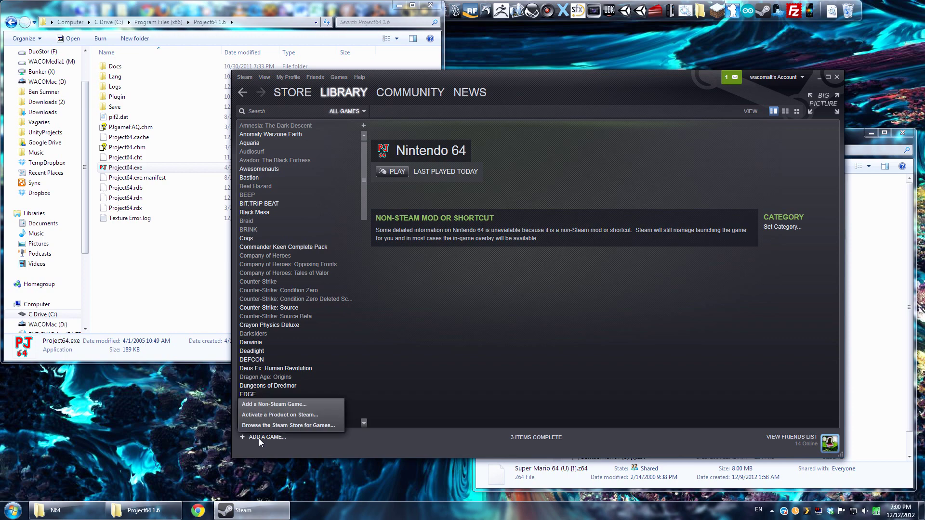
- Choose Add a Non-Steam Game, browse, and navigate to C:\Program Files (x86)
left_click(313, 404)
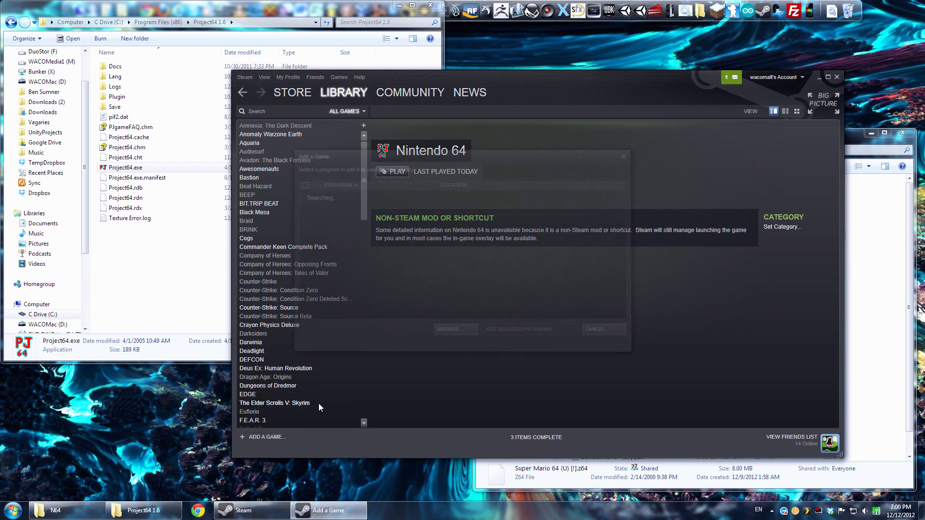
left_click(458, 329)
left_click_drag(226, 169, 428, 164)
left_click(271, 171)
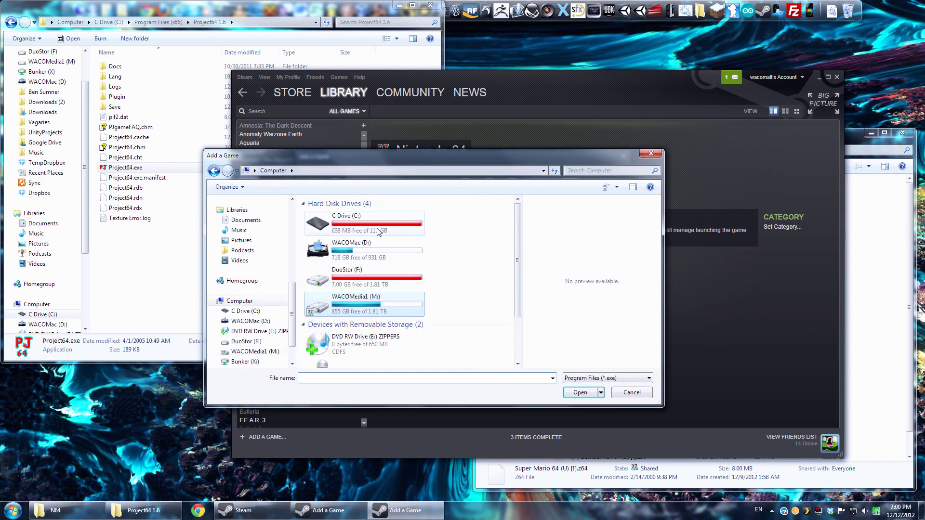
double_click(371, 224)
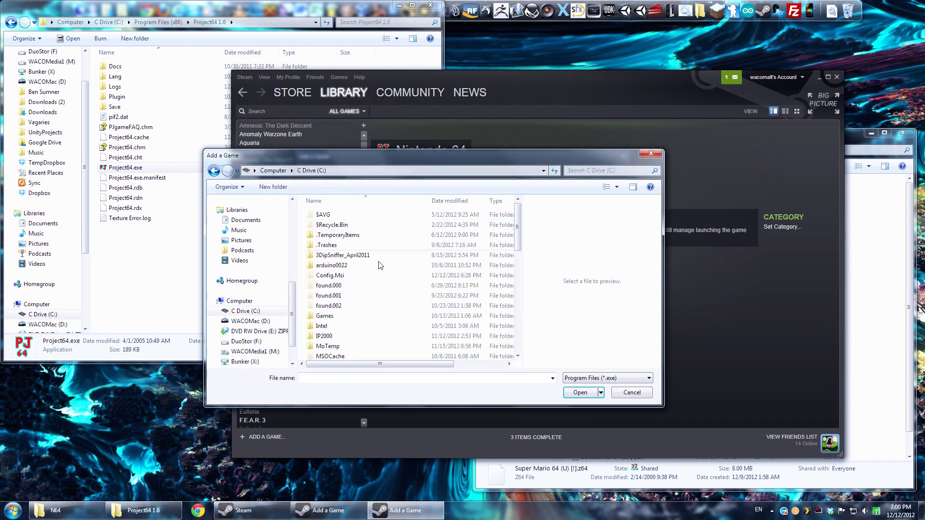
scroll(348, 310, "down", 10)
left_click(347, 309)
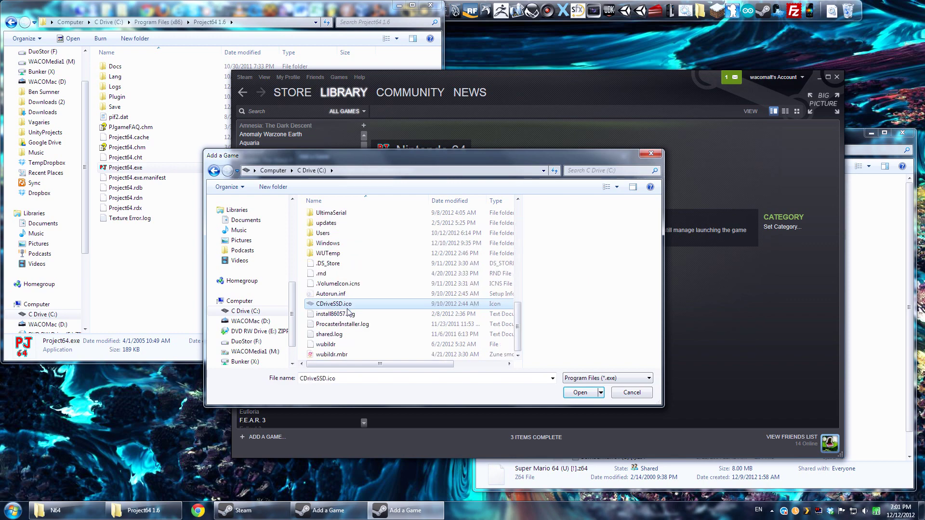
key("BackSpace")
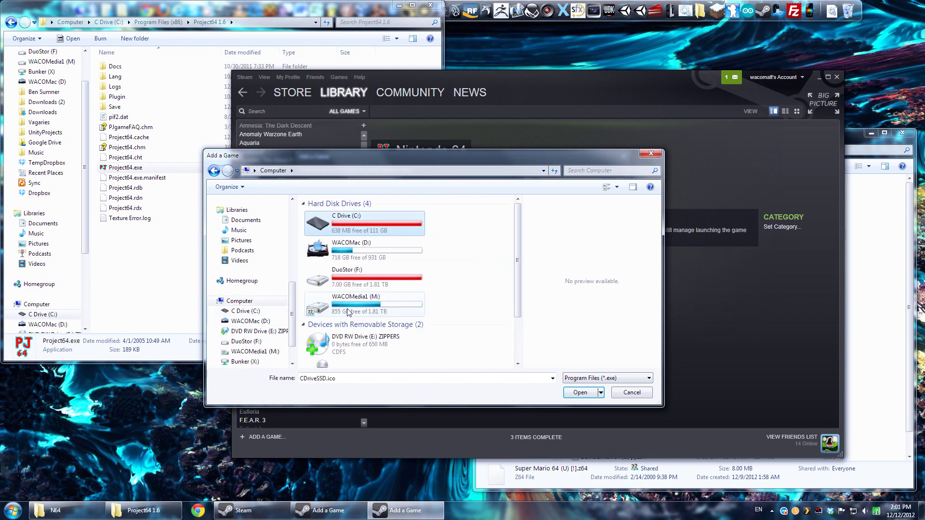
double_click(406, 225)
scroll(406, 225, "down", 6)
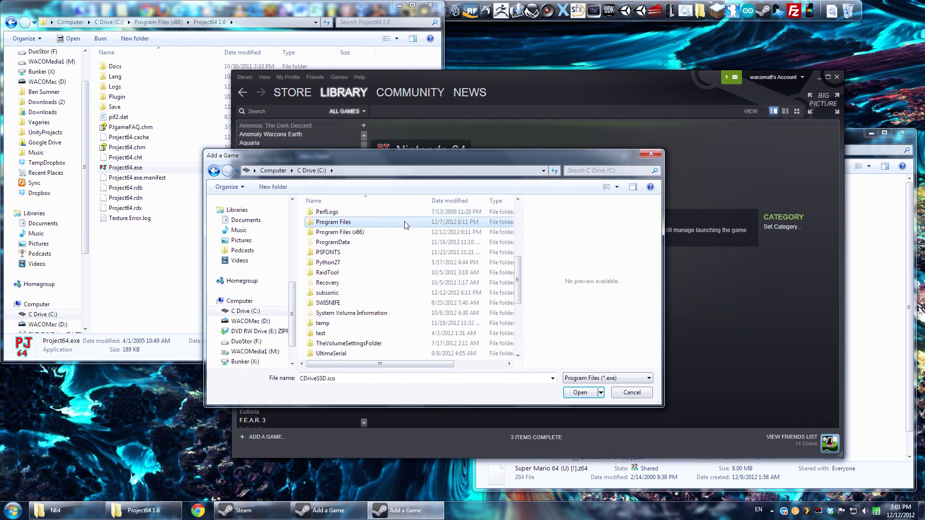
double_click(407, 232)
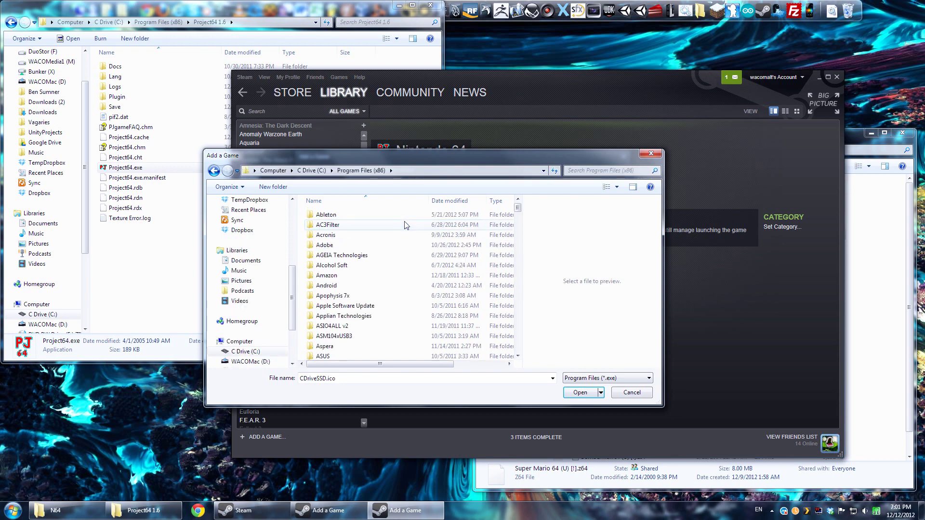
- Pick Project64.exe from the Project64 1.6 folder and add it to the library
scroll(345, 331, "down", 9)
scroll(345, 330, "down", 6)
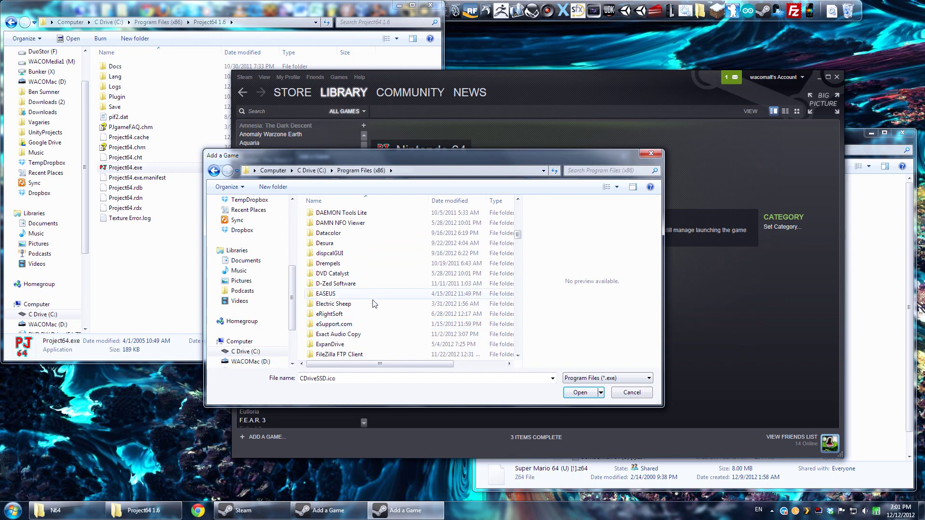
scroll(380, 306, "down", 10)
scroll(366, 305, "down", 18)
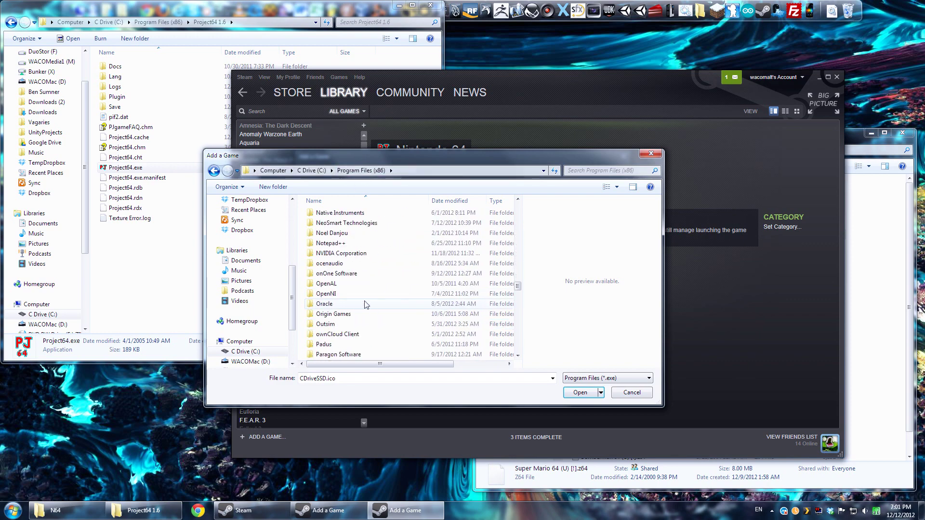
double_click(332, 344)
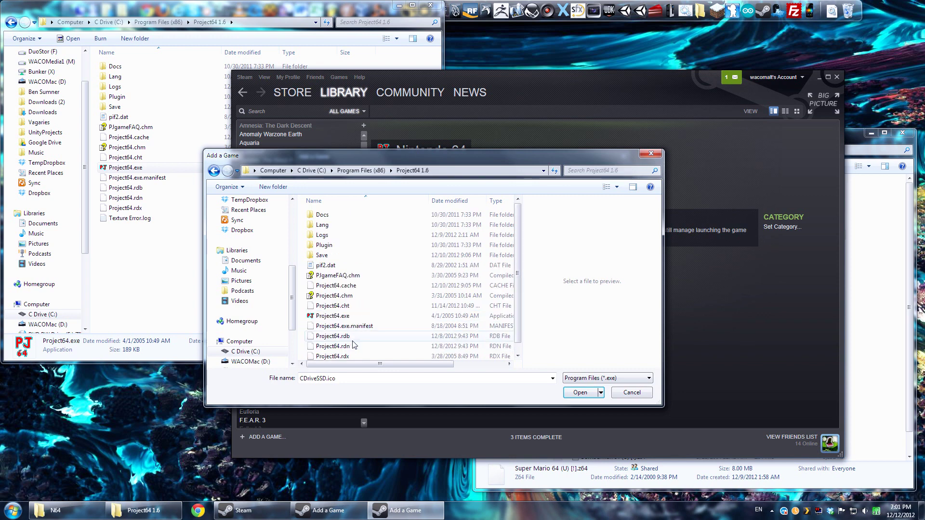
left_click(344, 317)
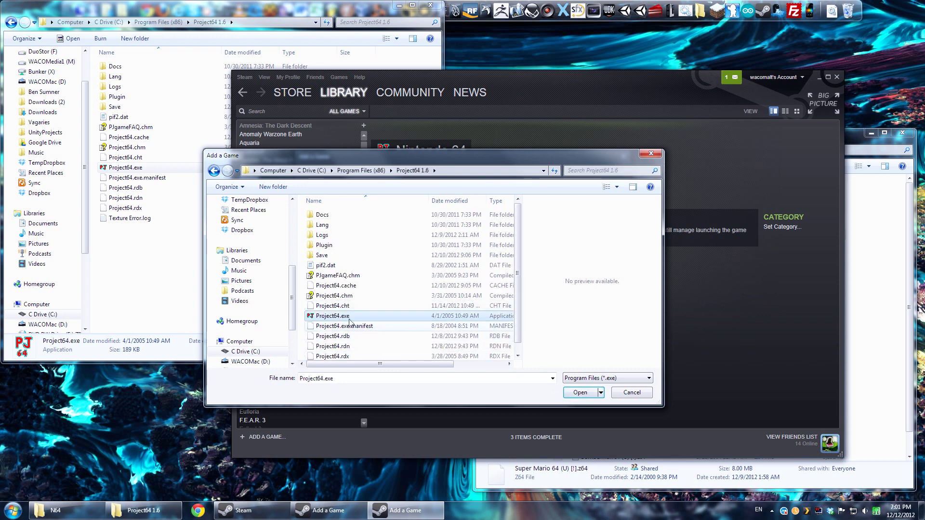
left_click(570, 396)
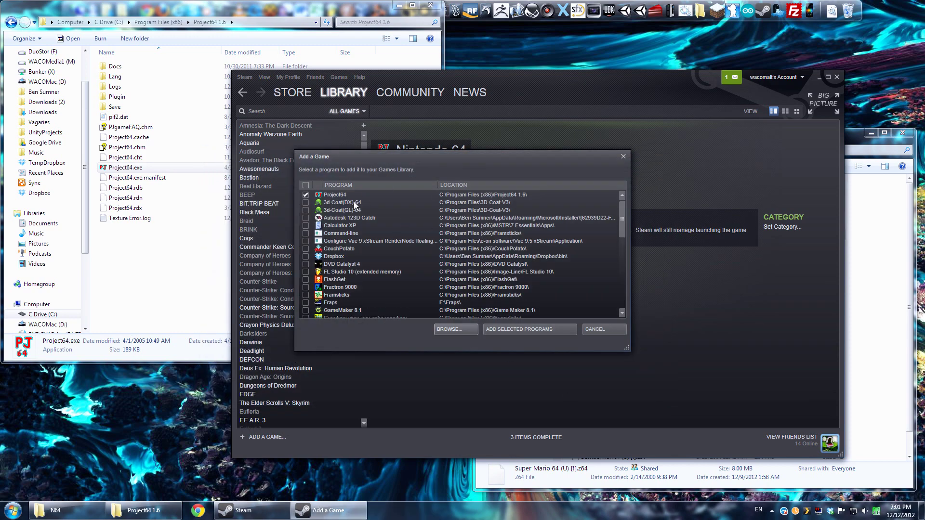
left_click(502, 331)
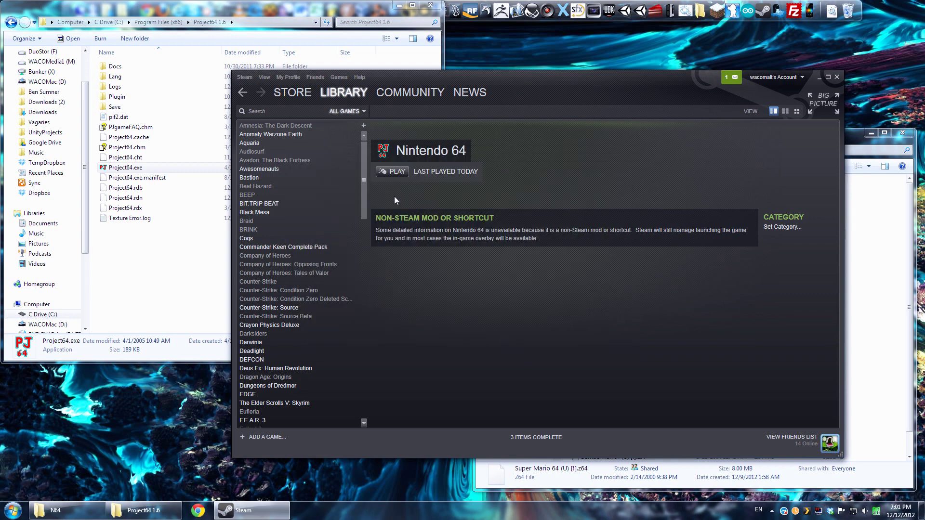
- Rearrange the Steam and Project64 1.6 folder windows, leaving the Steam library in front
left_click_drag(513, 85, 437, 123)
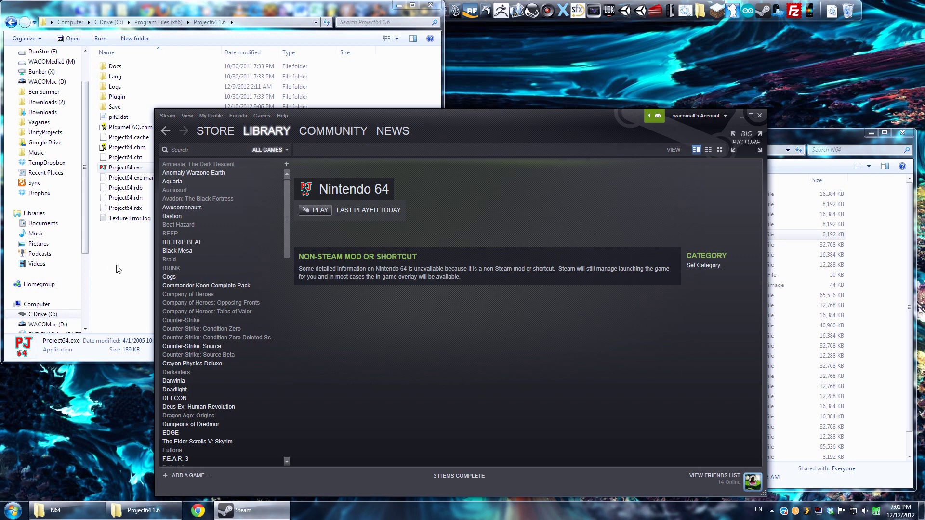
left_click(118, 241)
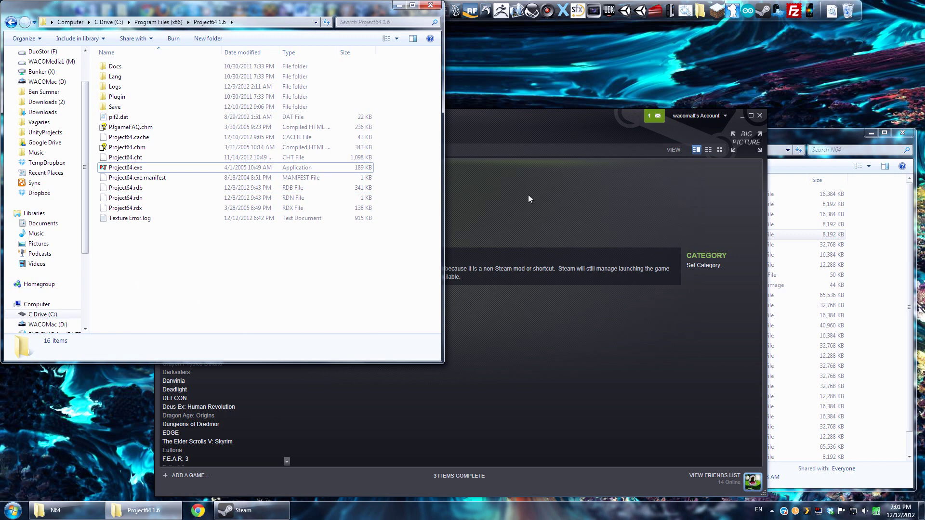
left_click(525, 174)
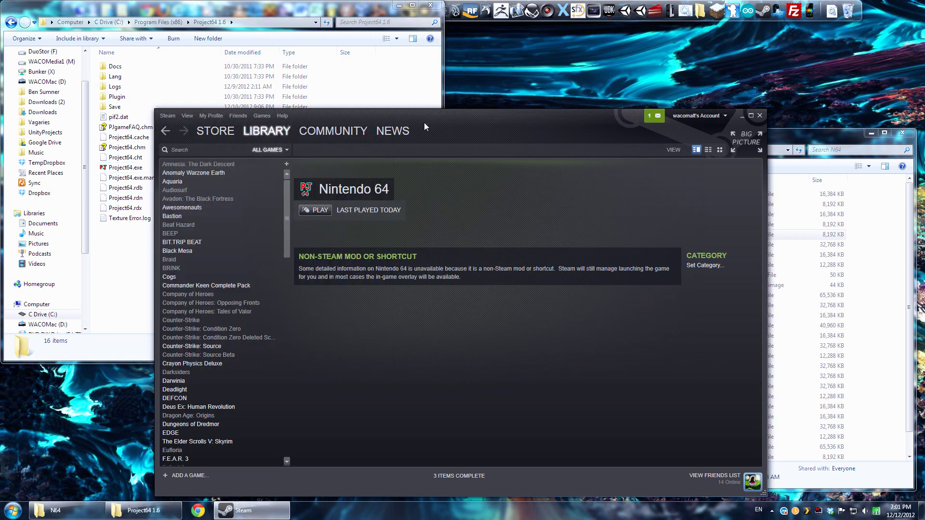
left_click_drag(424, 123, 577, 119)
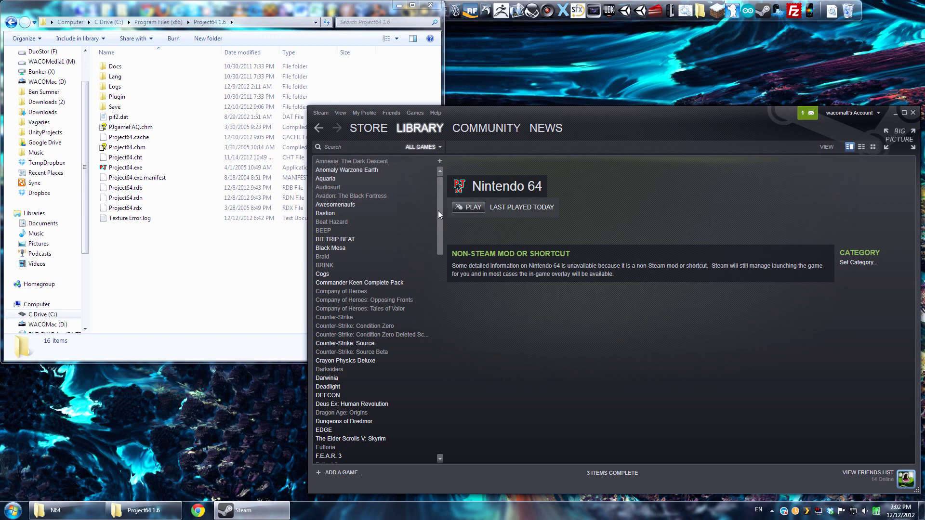
left_click_drag(439, 212, 431, 180)
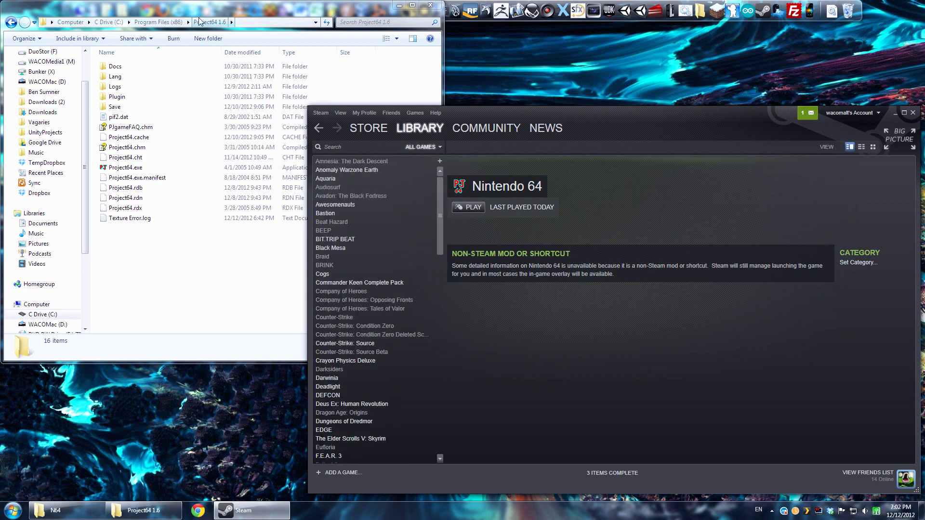
left_click_drag(254, 14, 260, 19)
left_click(534, 114)
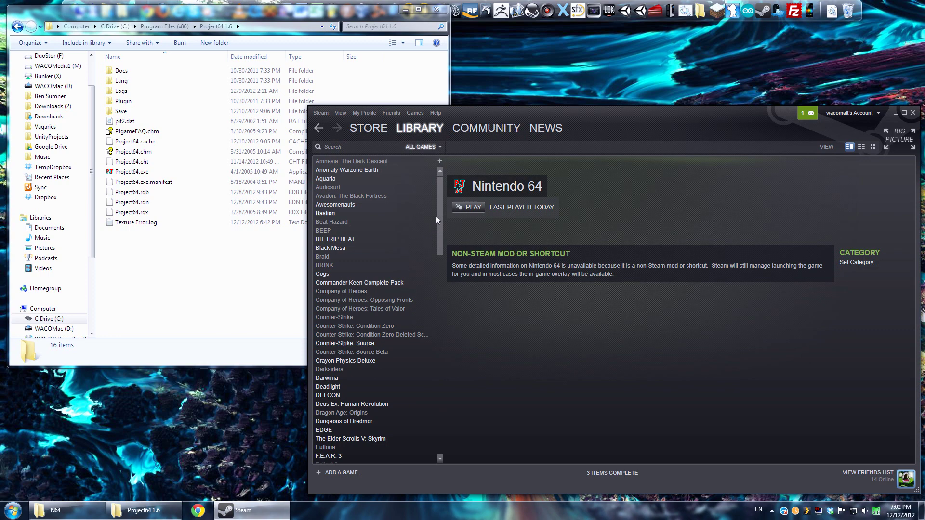
left_click_drag(438, 215, 435, 351)
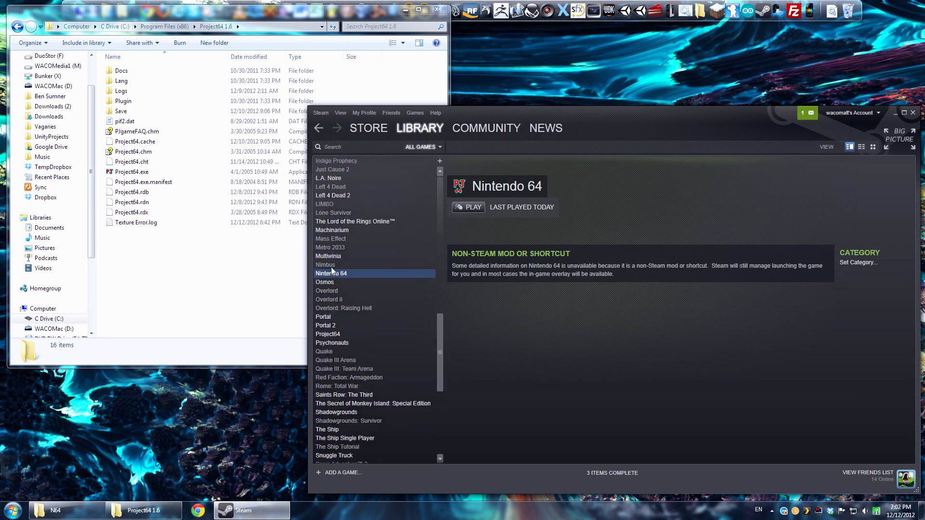
- Show Project64's library page with its last-played date and screenshots
left_click(334, 336)
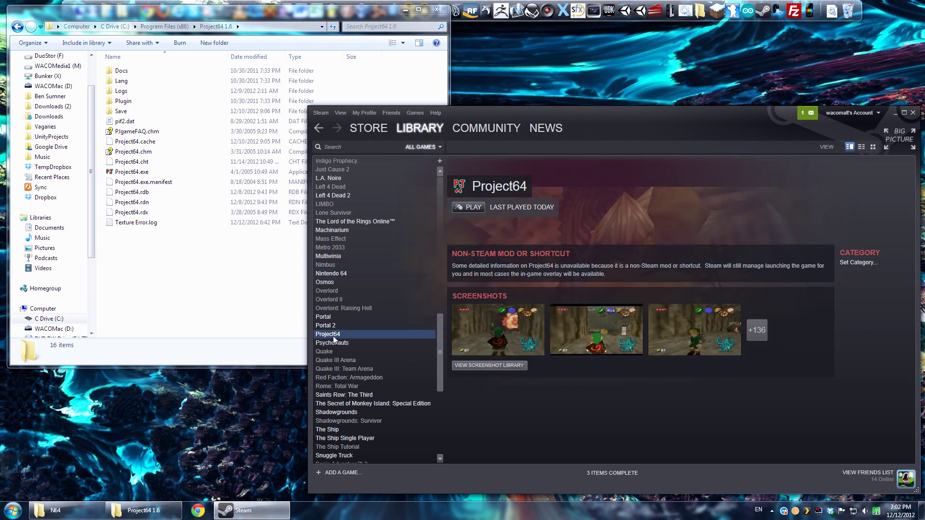
left_click(348, 274)
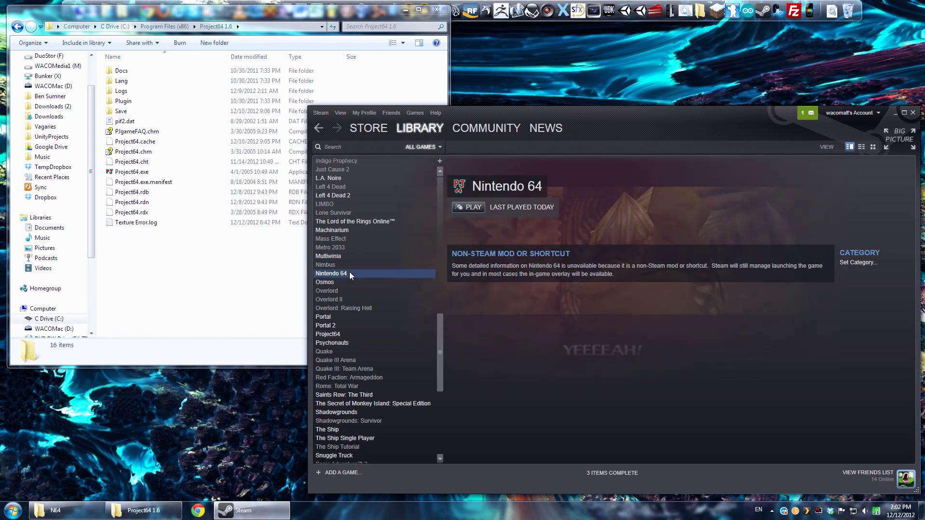
left_click(337, 335)
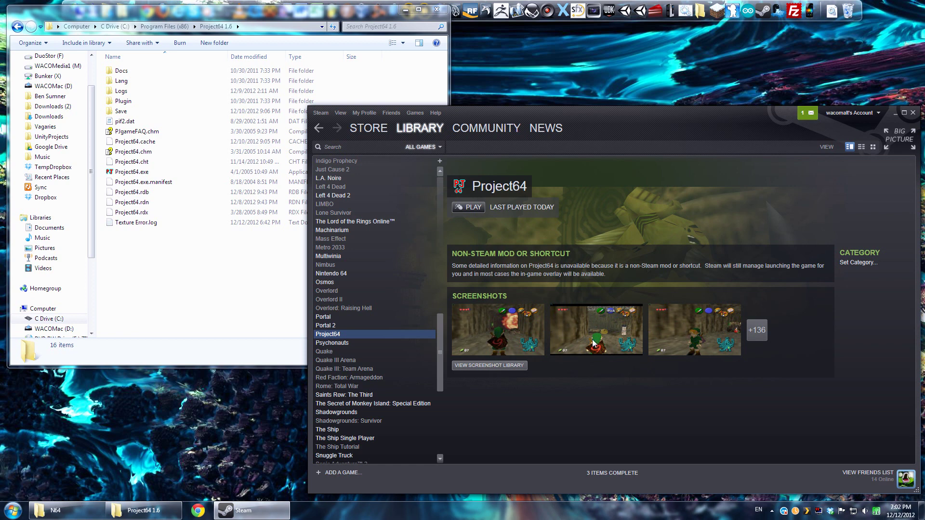
- Rename the Project64 non-Steam shortcut to 'Super Mario 64' in its Properties dialog
right_click(333, 336)
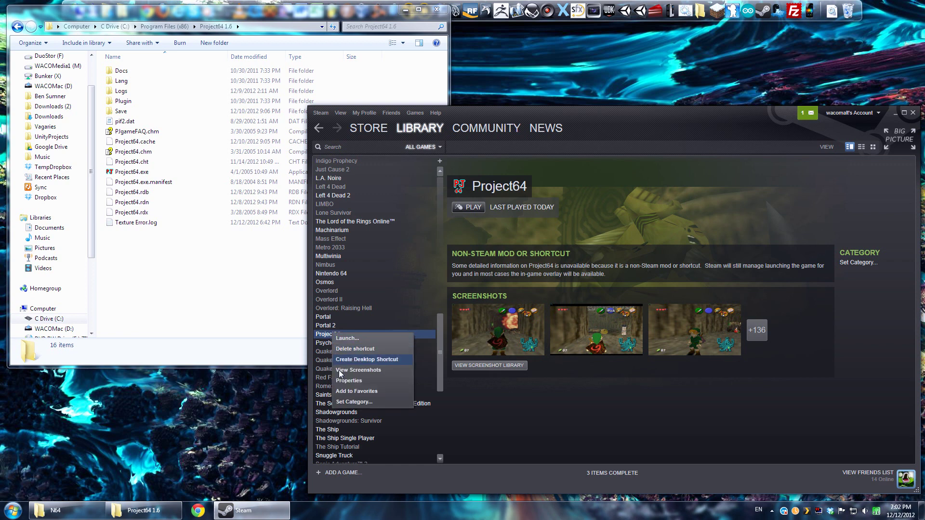
left_click(471, 404)
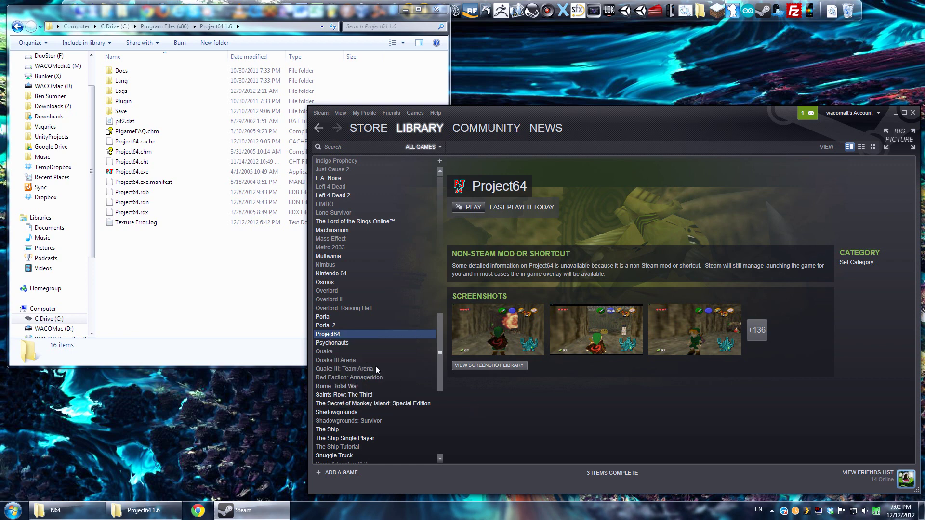
right_click(334, 337)
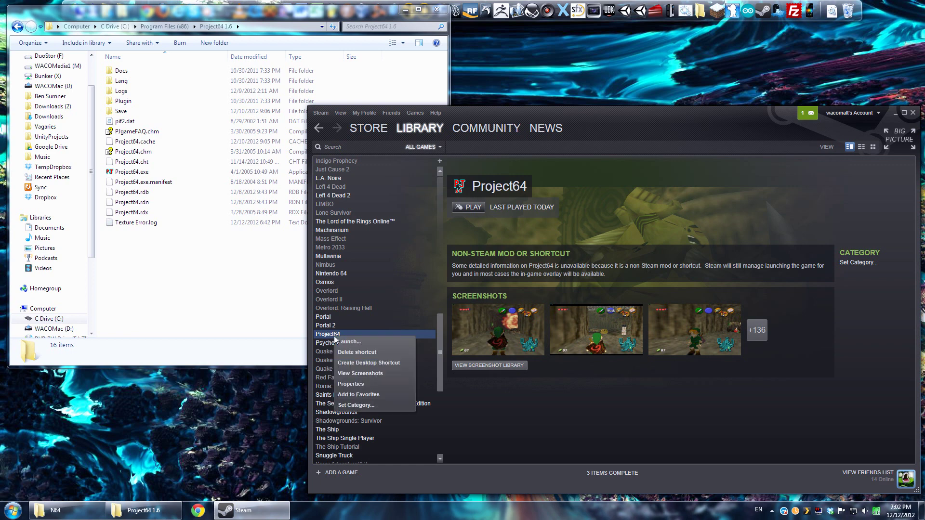
left_click(351, 384)
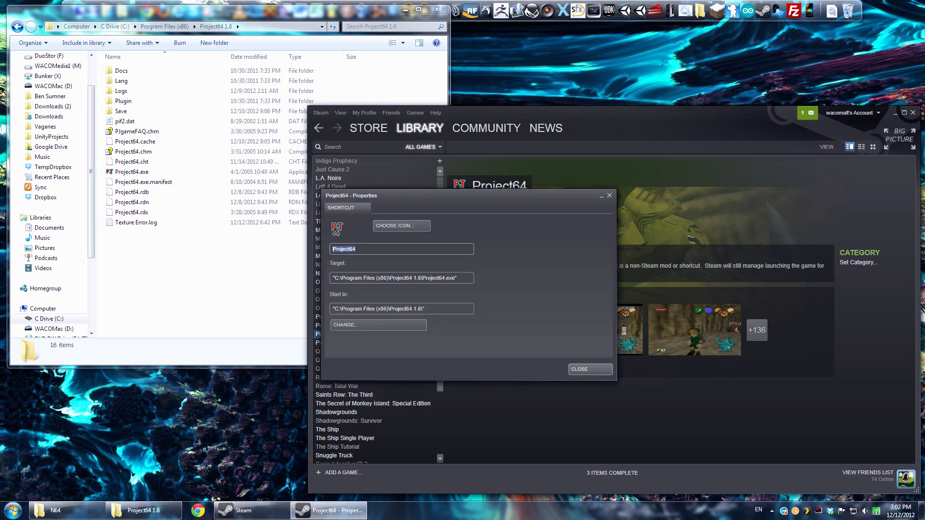
key("Escape")
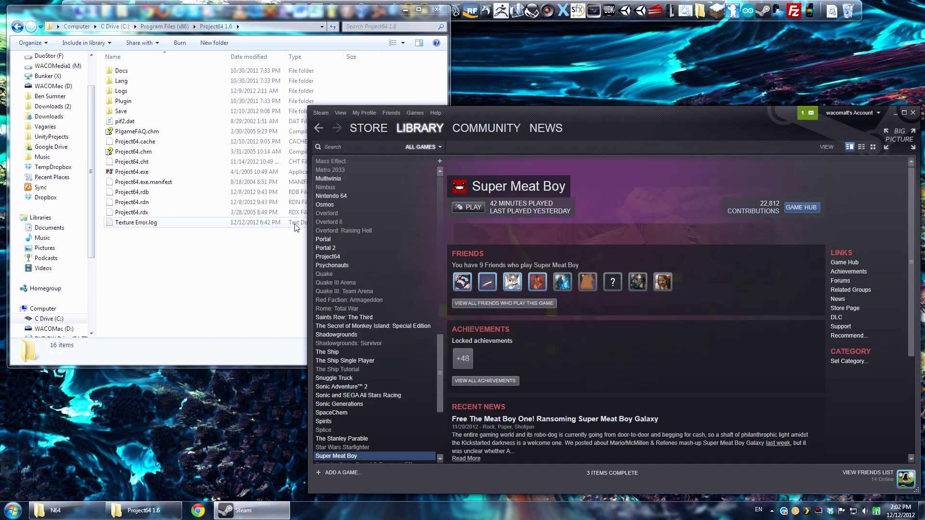
left_click(336, 335)
left_click(336, 250)
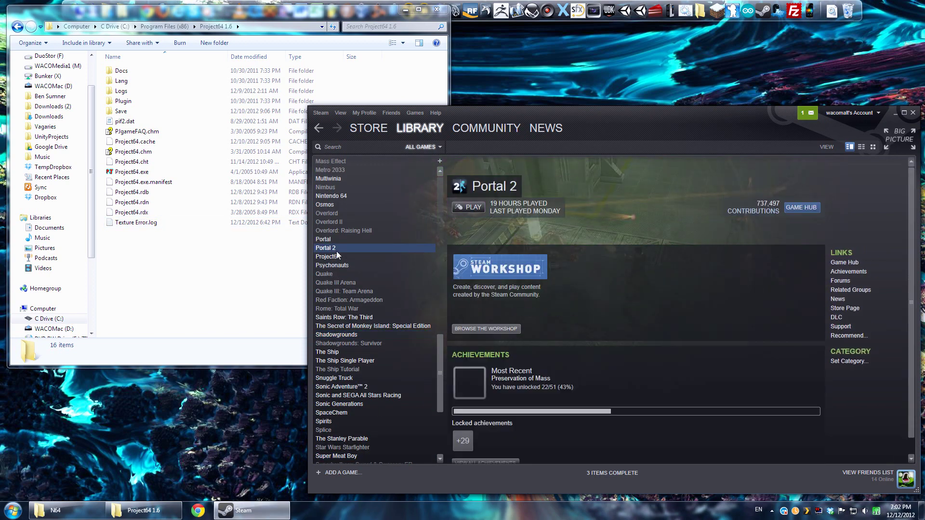
left_click(337, 256)
right_click(337, 256)
left_click(357, 301)
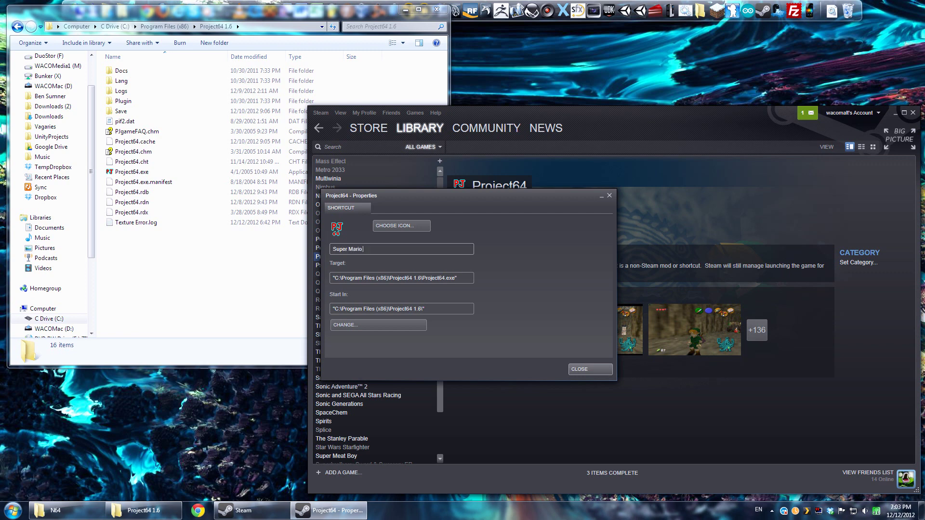
left_click(473, 278)
- Place the shortcut properties beside the N64 ROM folder and copy the Super Mario 64 ROM's path
left_click(895, 114)
left_click_drag(495, 199, 277, 176)
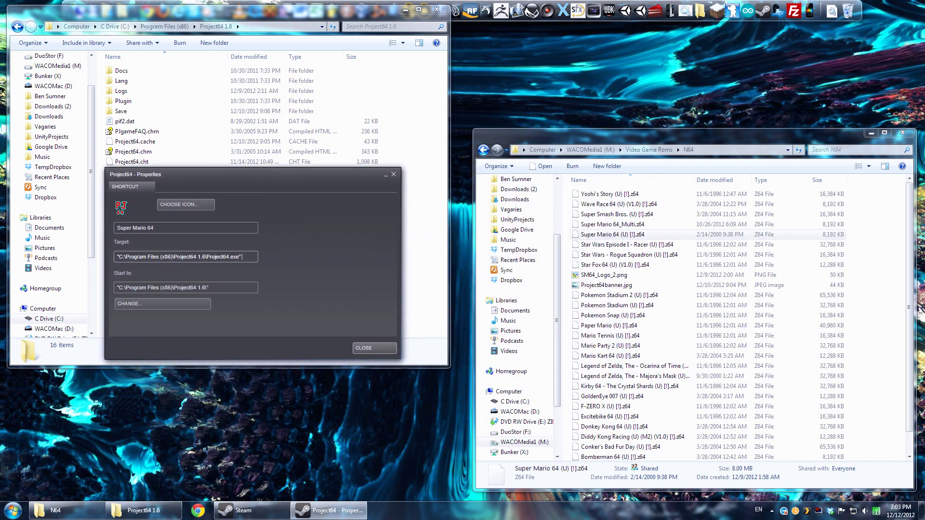
left_click_drag(241, 257, 116, 257)
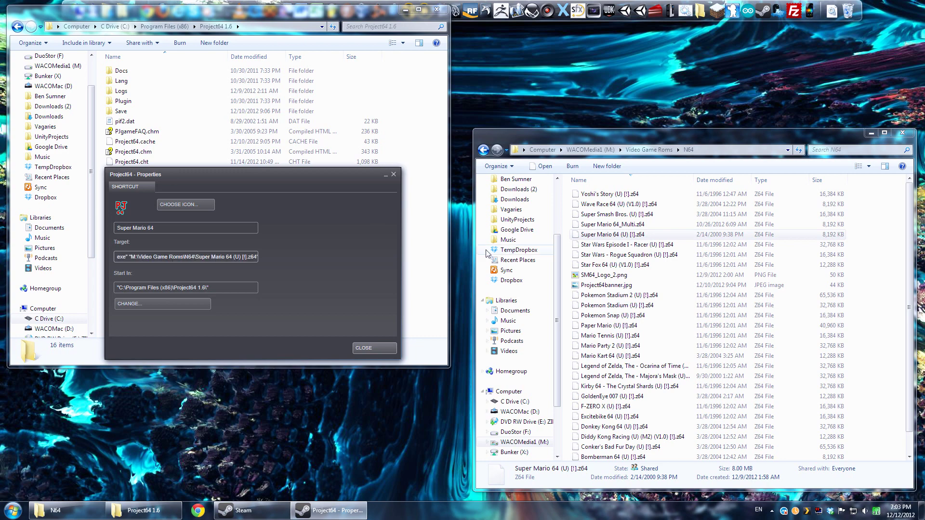
right_click(611, 236)
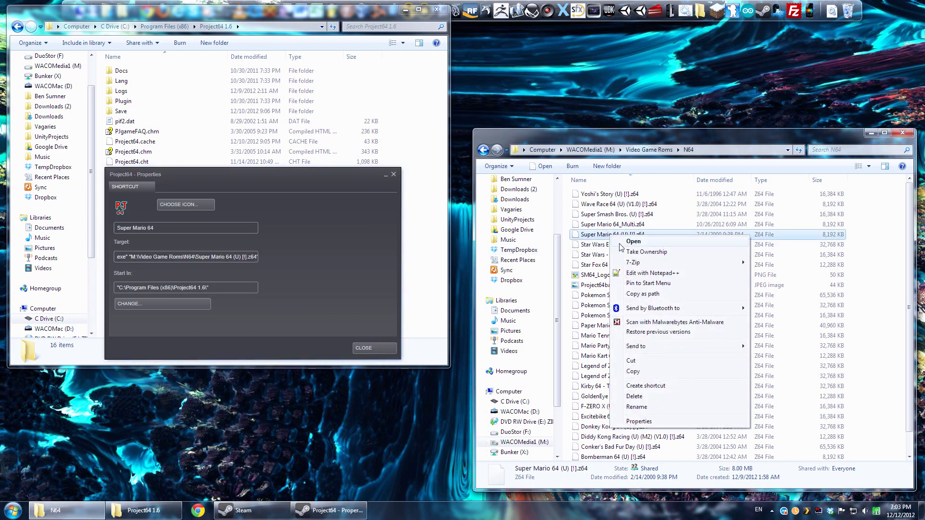
left_click(186, 257)
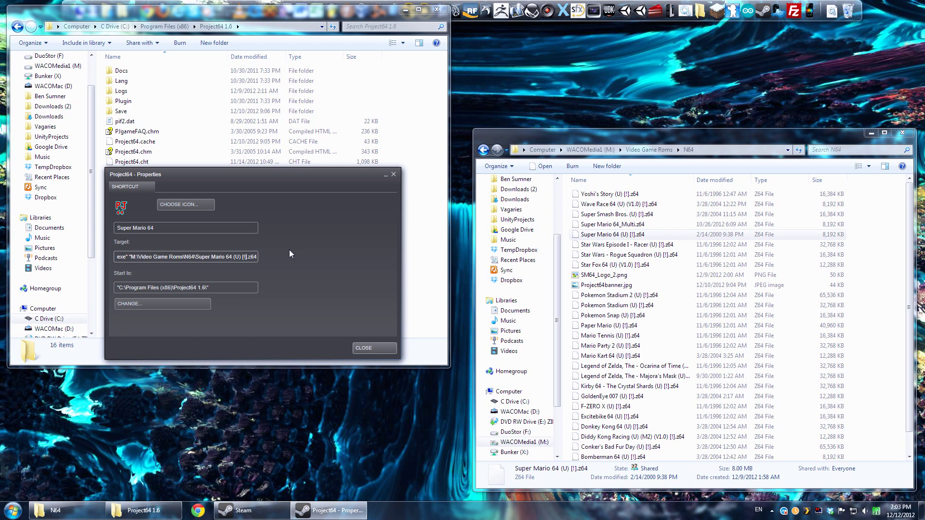
- Append the ROM path after Project64.exe in Target, remove the extra quote, and close Properties
key("Left")
key("Left")
key("Left")
key("Left")
key("Left")
key("Left")
key("Left")
key("Left")
key("Left")
key("Left")
key("Left")
key("Left")
key("Left")
key("Left")
key("BackSpace")
key("Left")
key("Left")
key("Left")
key("Left")
key("Left")
key("Left")
key("Left")
key("Left")
key("Left")
key("Left")
key("Left")
key("Left")
key("Left")
key("Left")
key("Left")
key("Left")
key("Left")
key("Left")
key("Left")
key("Left")
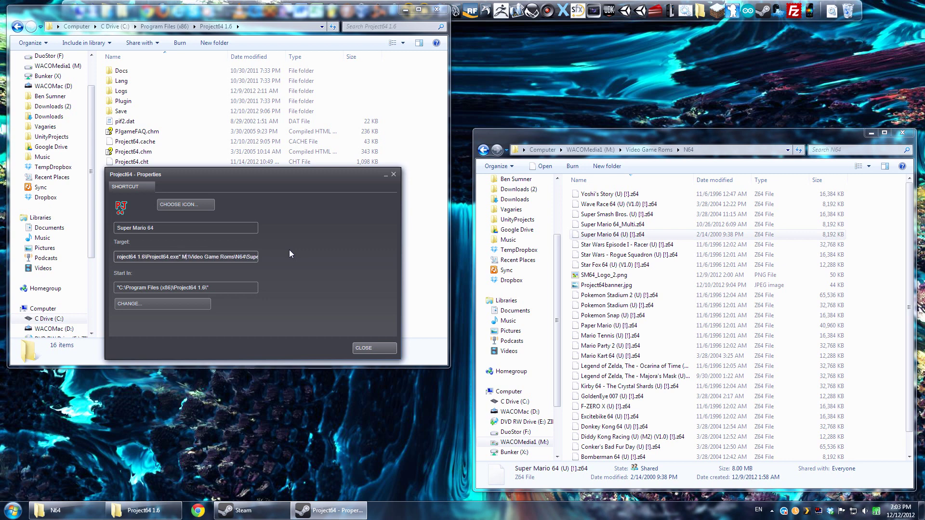
key("Right")
key("Right")
key("Right")
key("Right")
key("Right")
key("Right")
key("Right")
key("Right")
key("Right")
key("Right")
key("Right")
key("Right")
key("Right")
key("Right")
key("Right")
key("Right")
key("Right")
key("Right")
key("Right")
key("Right")
key("Right")
key("Right")
key("Right")
key("Return")
- Launch Super Mario 64 from the library and drag the audio plugin's Volume to the bottom
left_click(277, 512)
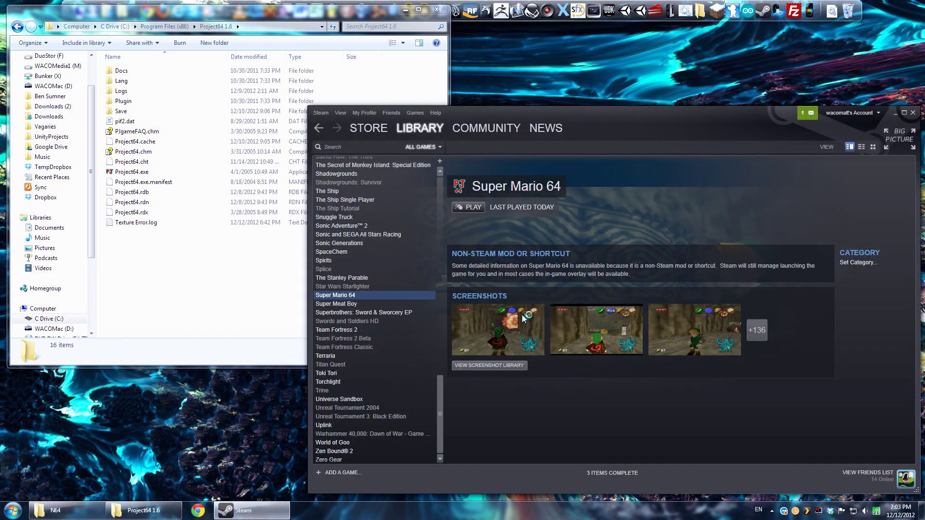
left_click(473, 207)
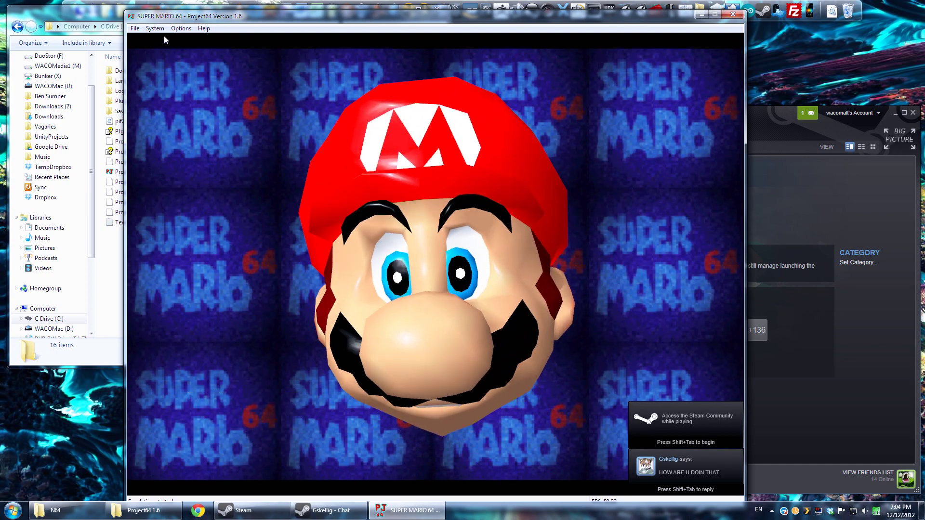
left_click(182, 28)
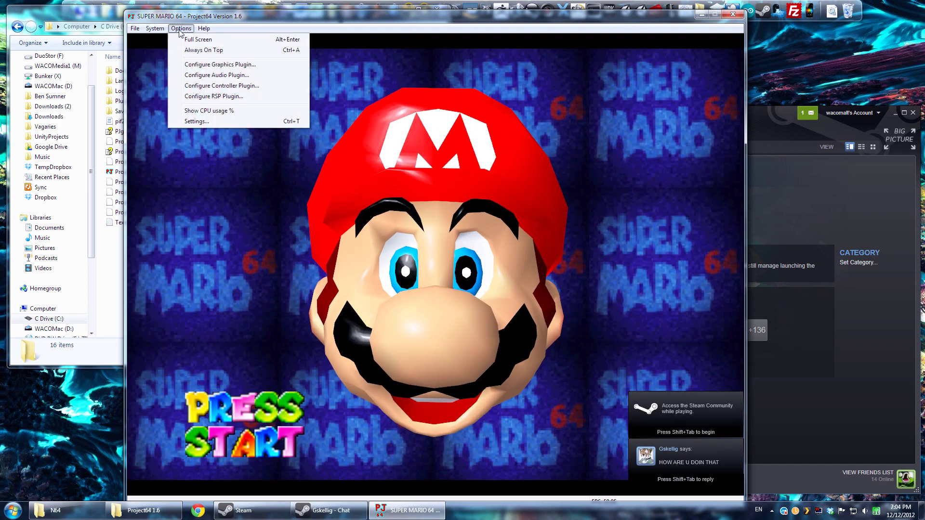
left_click(227, 76)
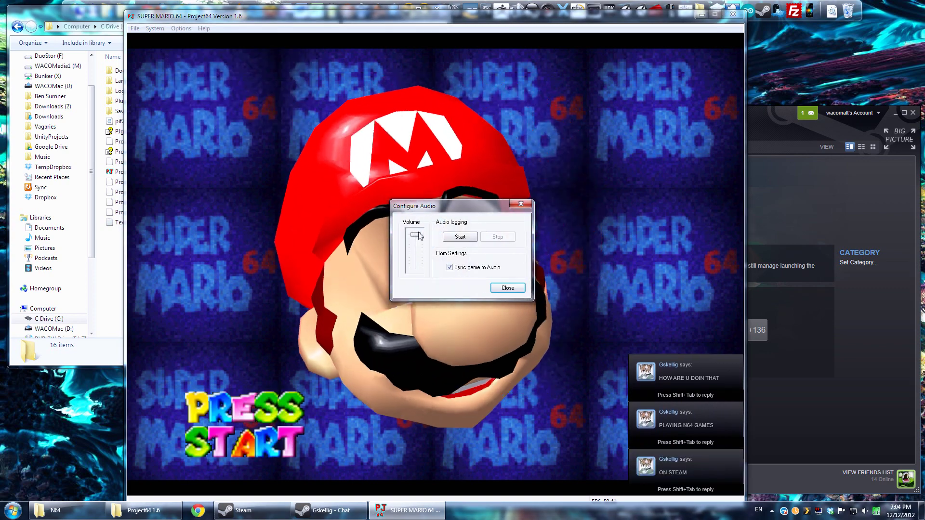
left_click(416, 261)
left_click(415, 261)
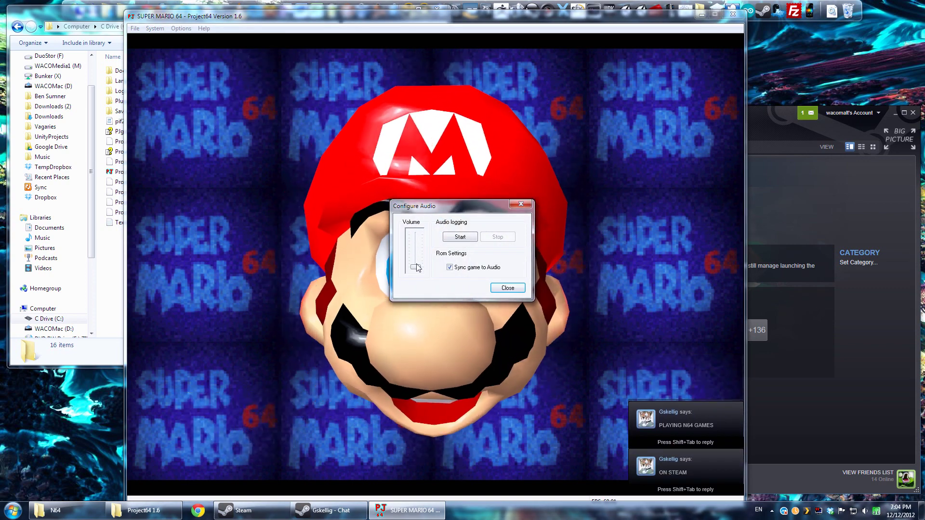
left_click_drag(417, 263, 419, 268)
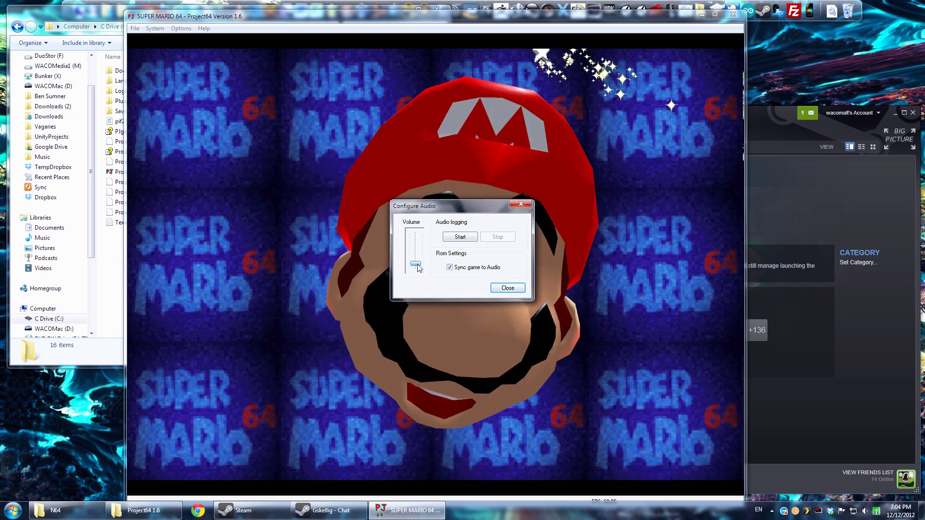
left_click(507, 287)
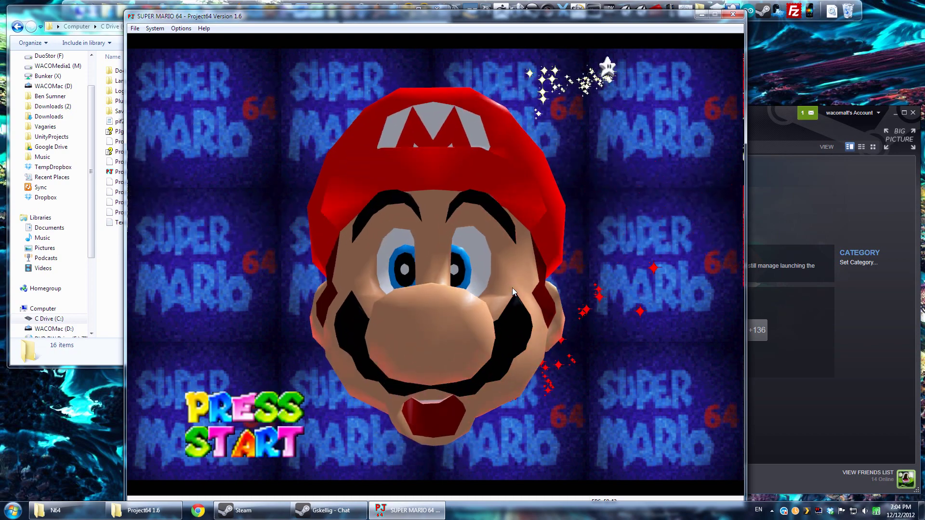
- Open the Steam overlay with Shift+Tab, close the chat window, and return to the game
key("shift+Tab")
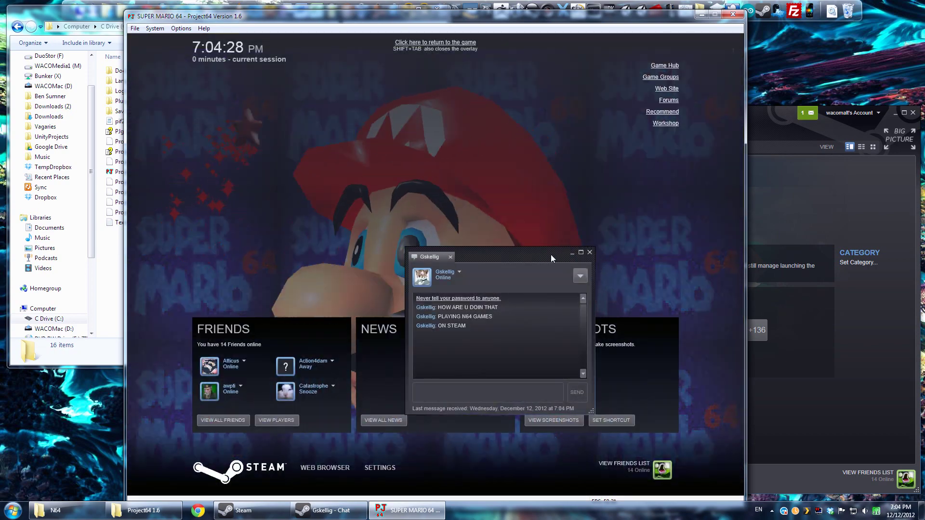
mouse_move(550, 250)
left_mouse_down()
mouse_move(545, 174)
mouse_move(534, 154)
mouse_move(537, 257)
mouse_move(539, 242)
left_mouse_up()
left_click(592, 244)
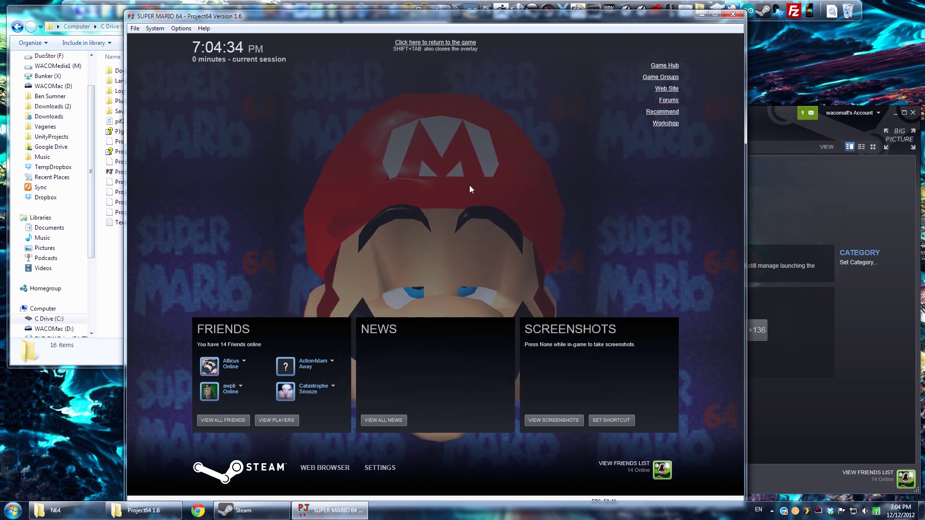
key("shift+Tab")
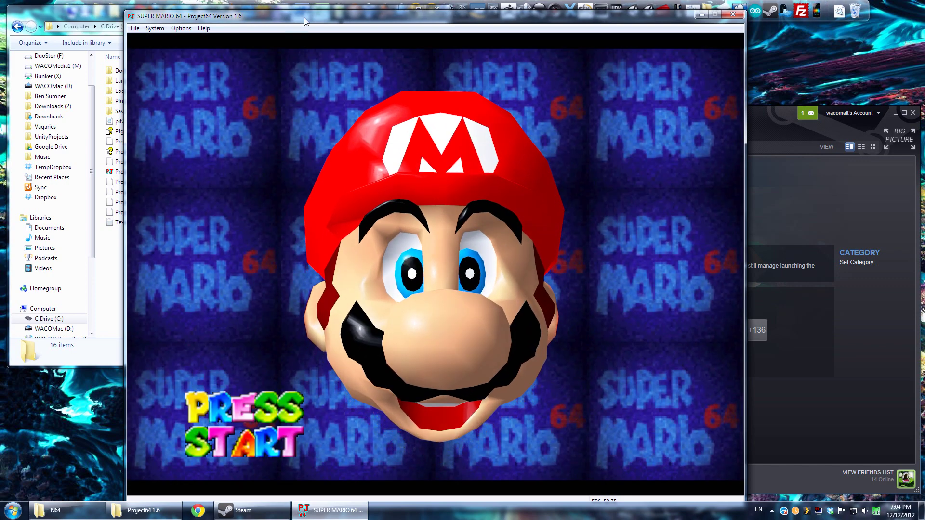
left_click_drag(307, 16, 330, 14)
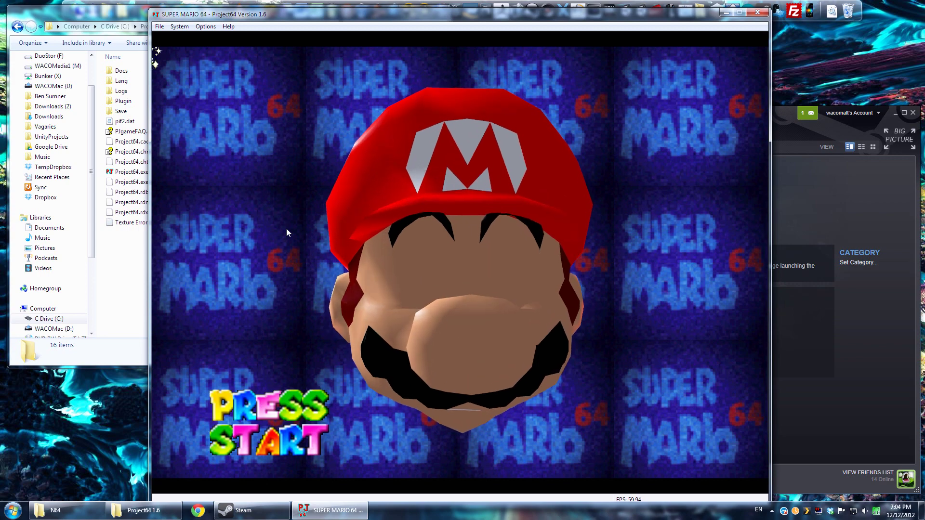
left_click(204, 27)
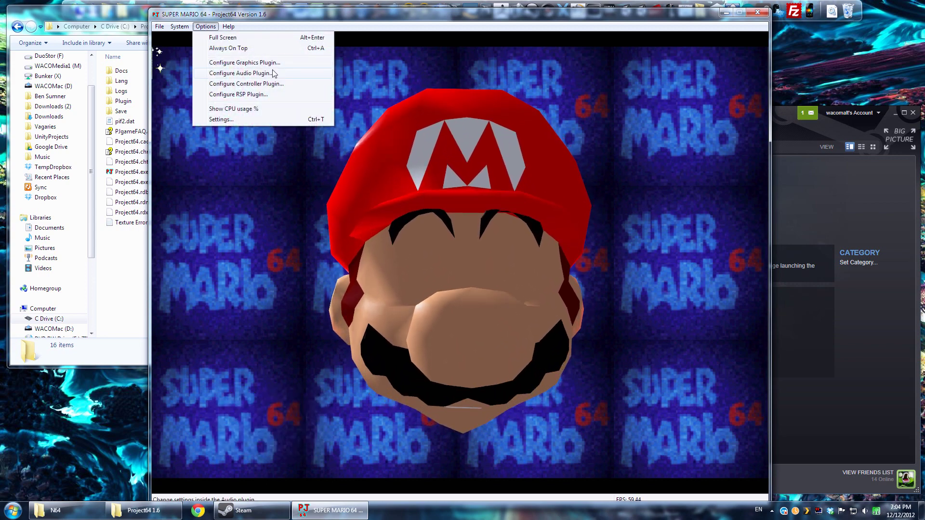
mouse_move(188, 29)
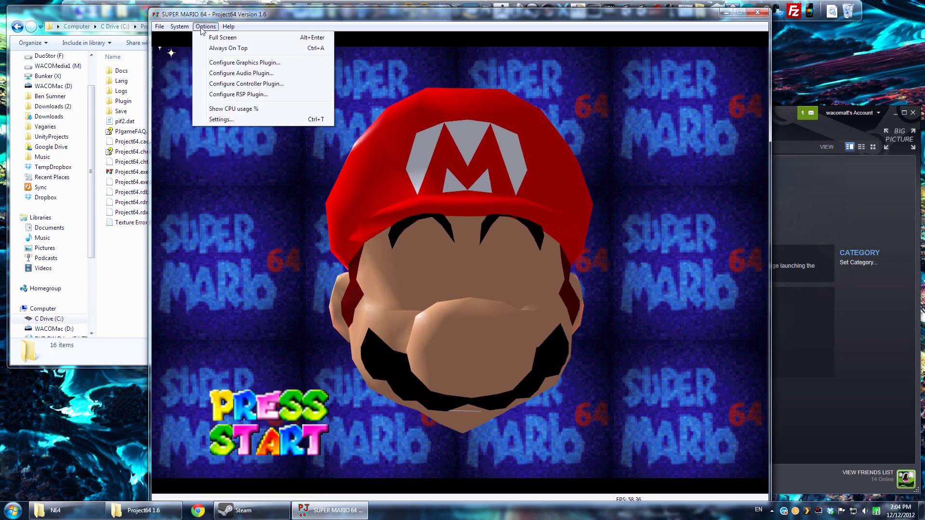
left_click(227, 118)
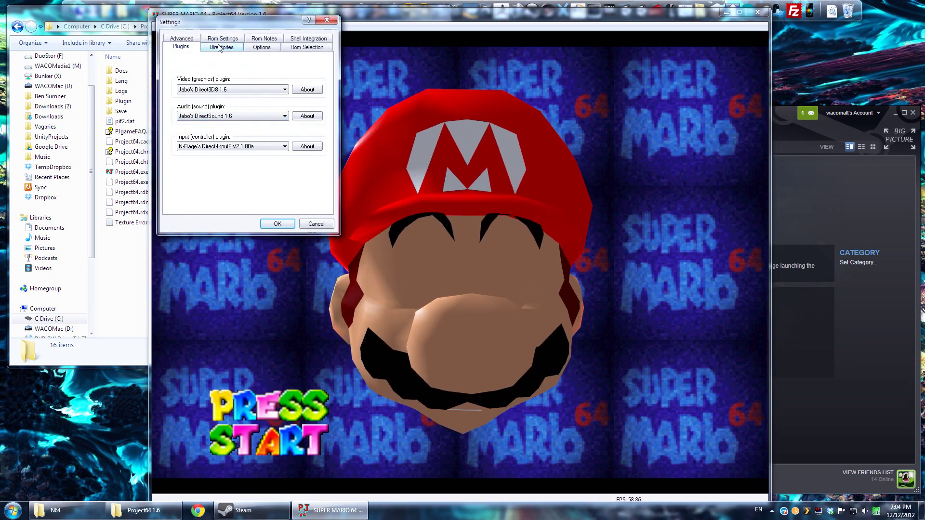
left_click(260, 48)
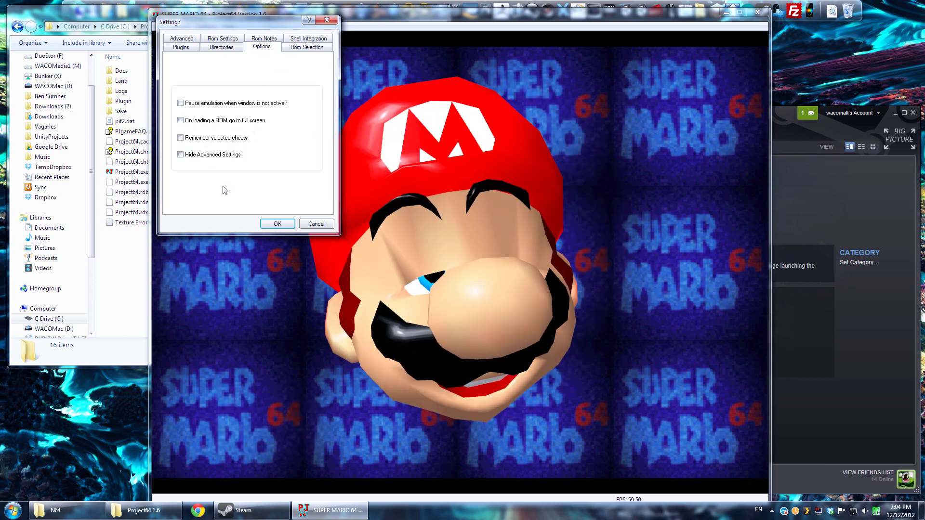
left_click(278, 224)
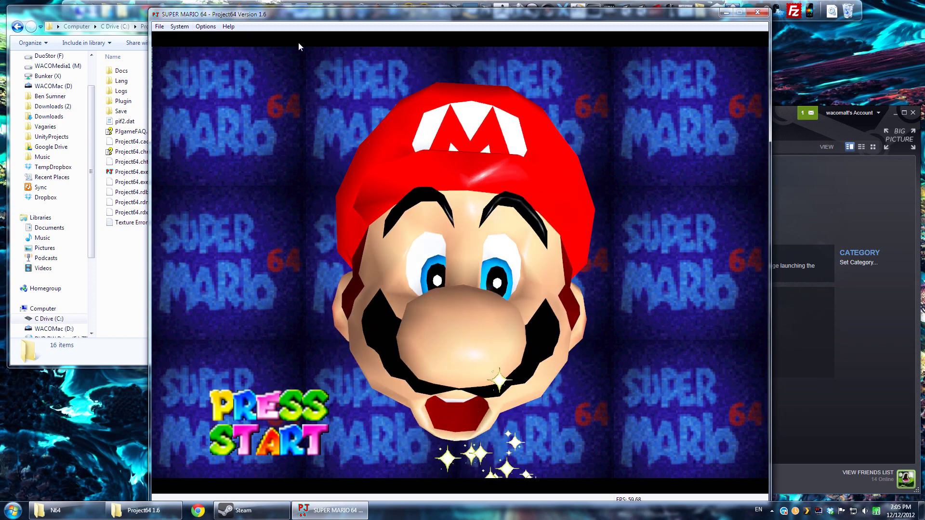
left_click(205, 26)
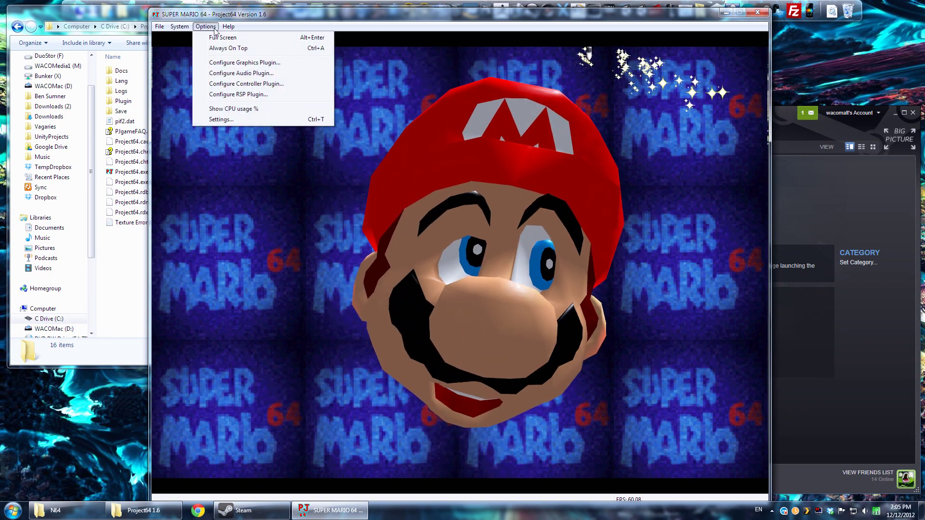
left_click(230, 63)
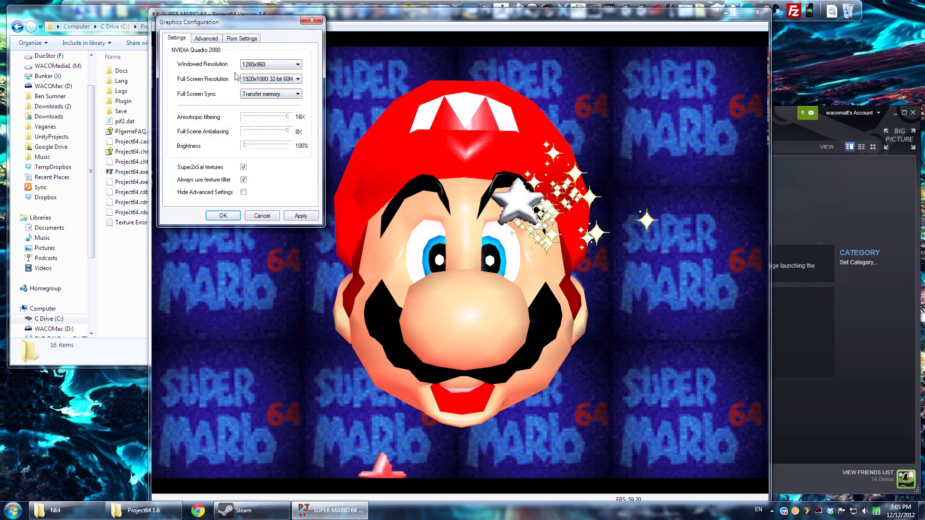
left_click(263, 215)
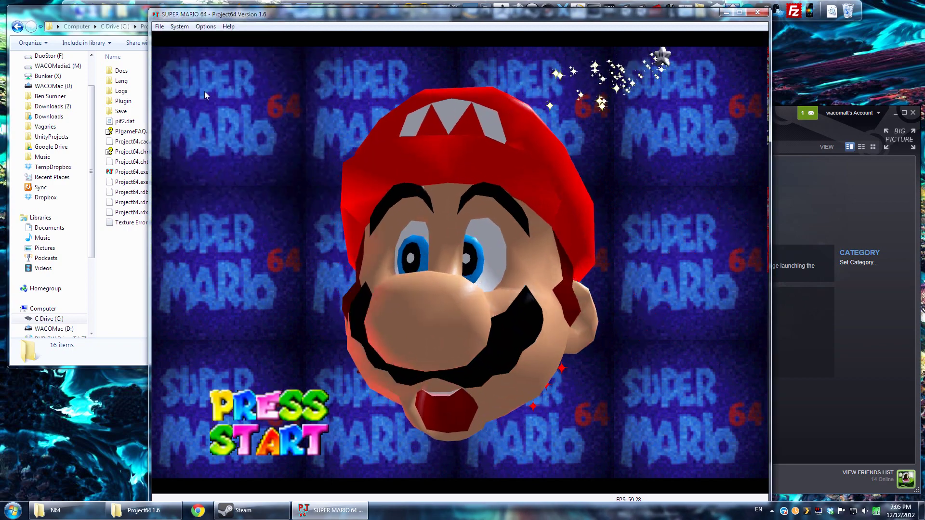
left_click(159, 27)
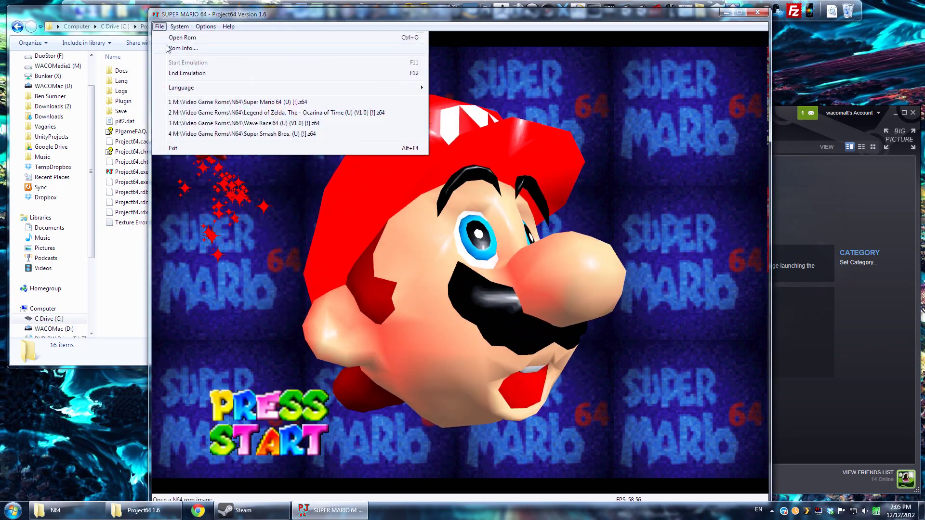
mouse_move(180, 28)
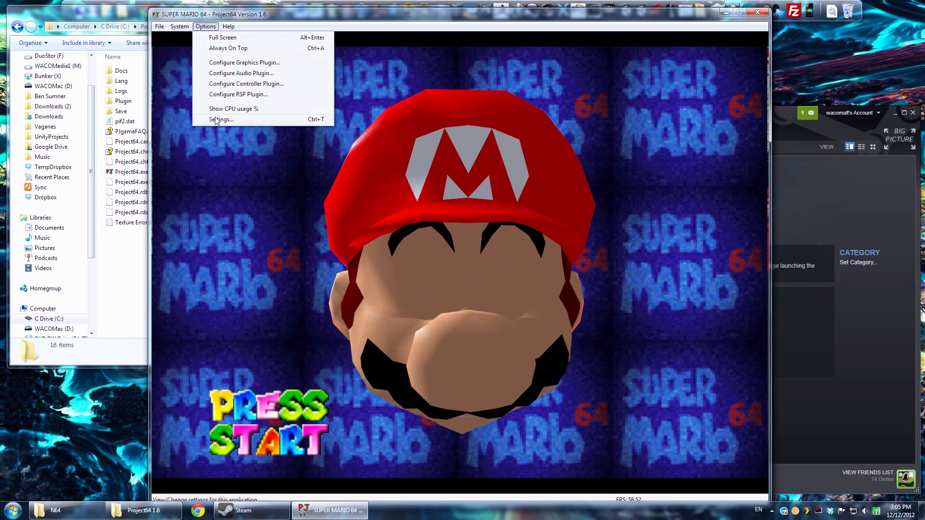
- Open Project64's Settings and keep N-Rage's Direct-Input8 V2 1.80a as the input plugin
left_click(216, 120)
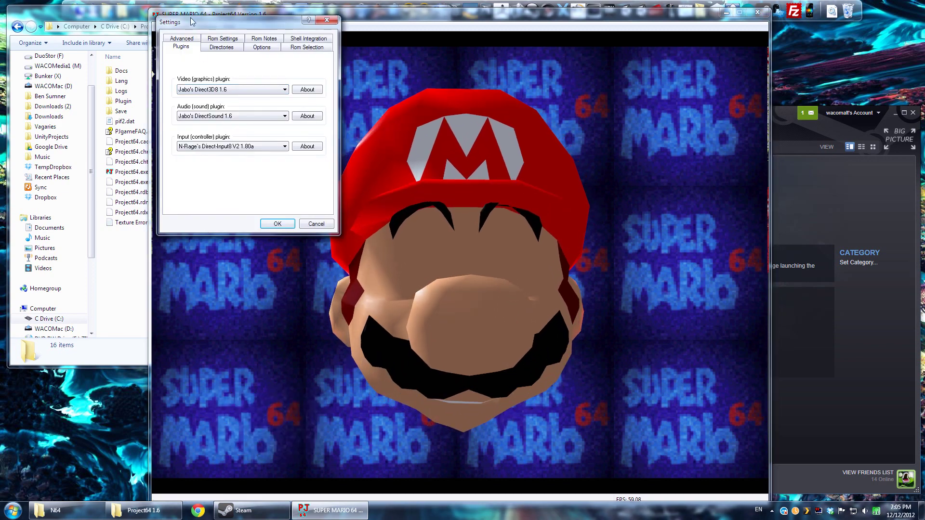
left_click(252, 146)
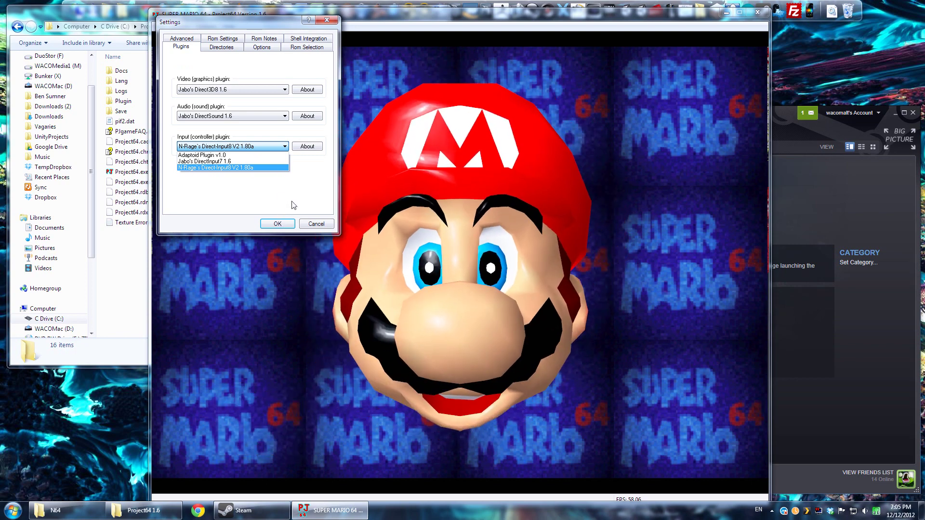
left_click(221, 168)
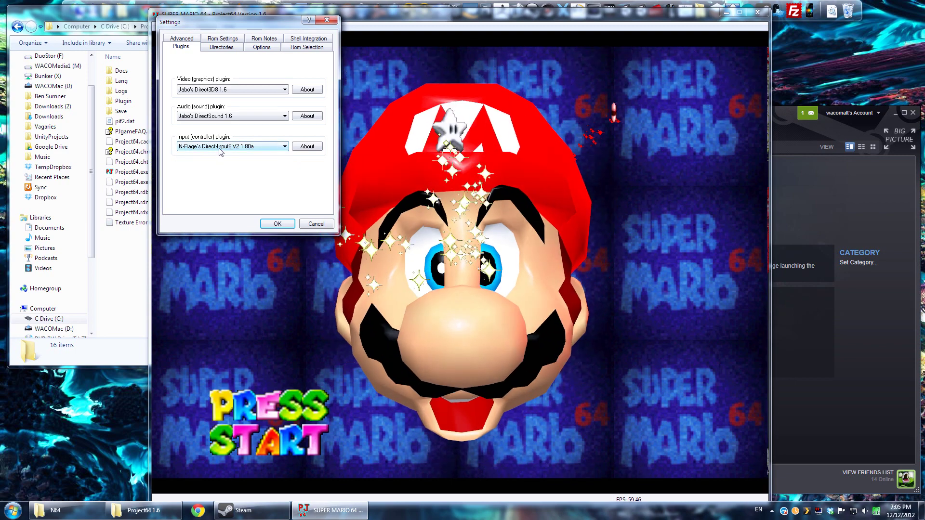
- Close the Settings dialog, end the running emulation, and open the Options menu
left_click(280, 223)
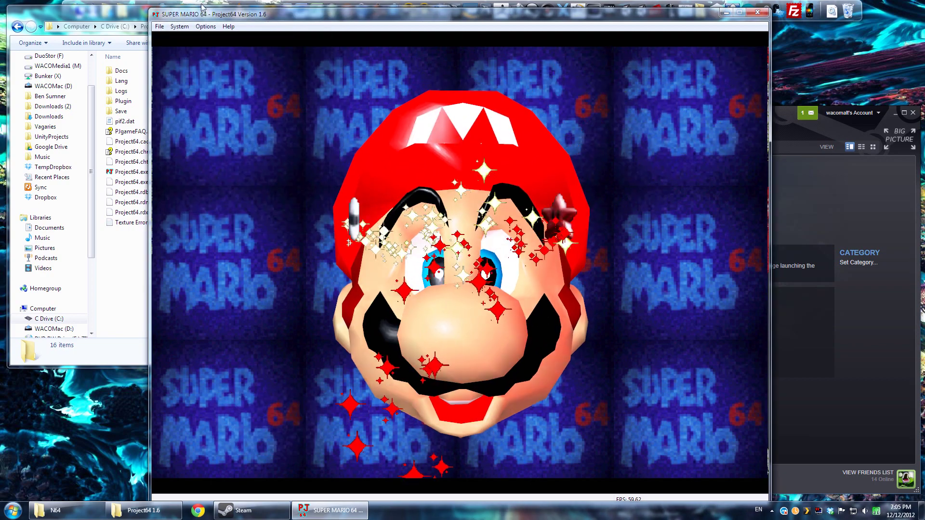
left_click(182, 28)
mouse_move(160, 27)
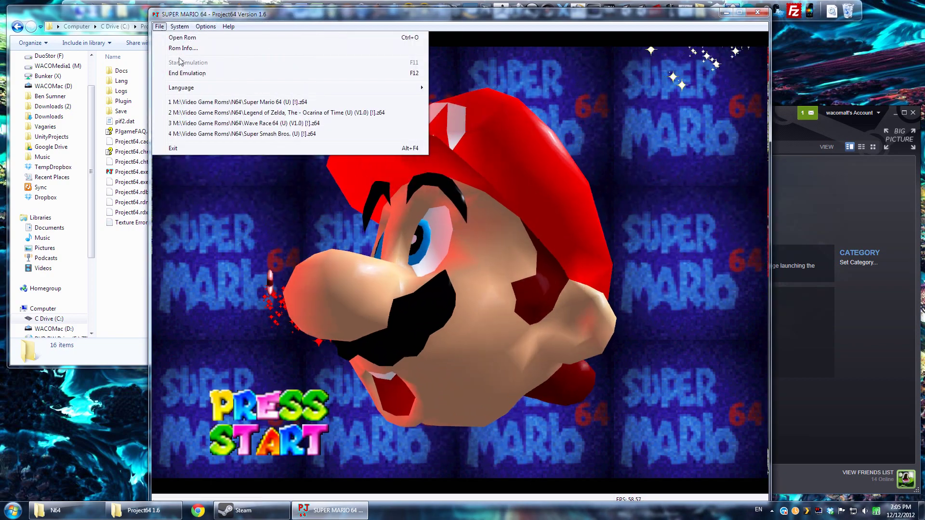
left_click(182, 74)
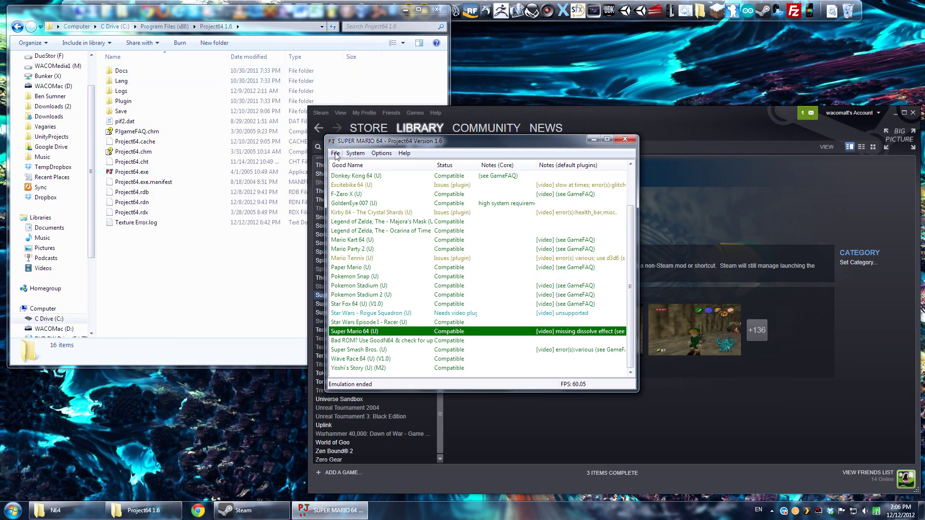
left_click(360, 153)
mouse_move(380, 153)
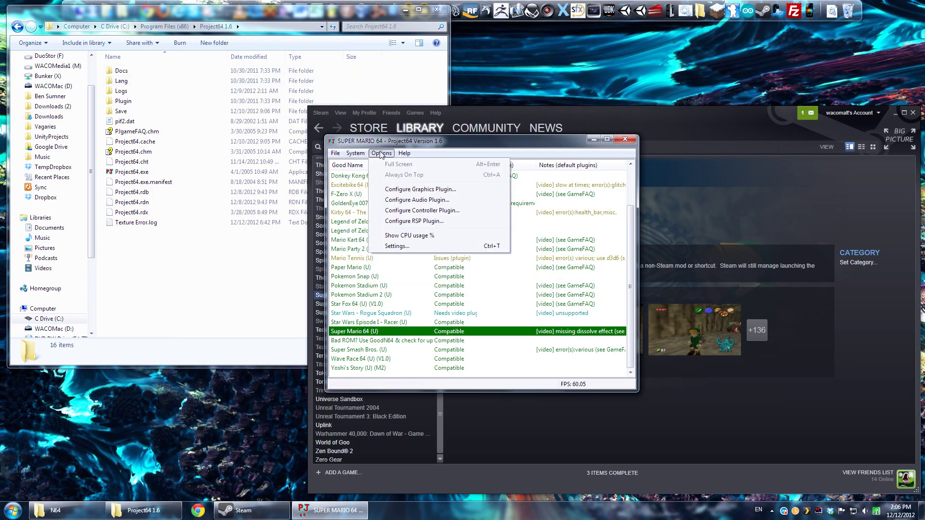
- Open the controller plugin configuration, look through the Controller 2 and 3 tabs, and save
left_click(416, 211)
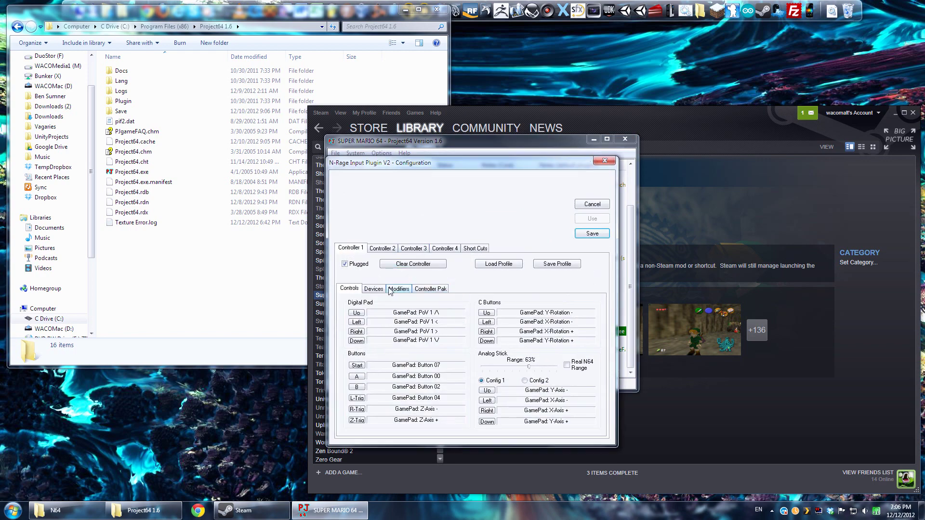
left_click_drag(462, 167, 369, 71)
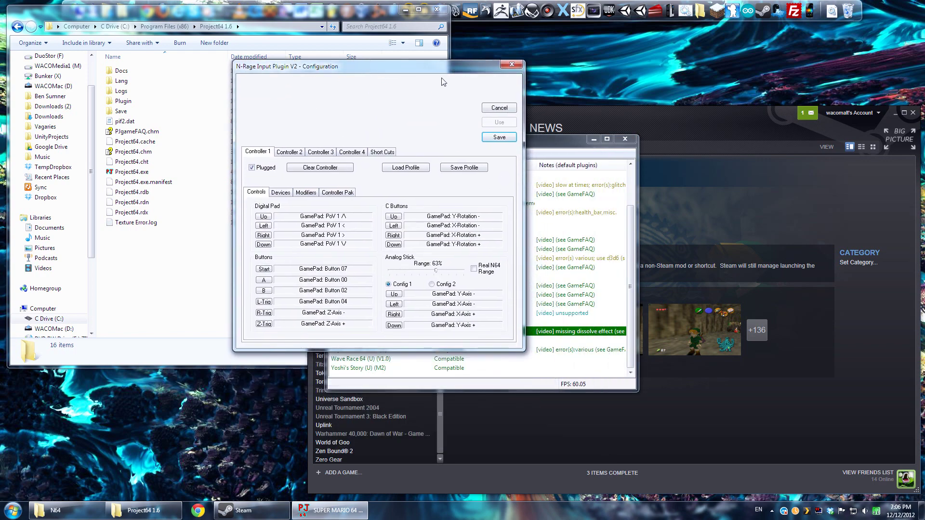
left_click_drag(432, 71, 432, 112)
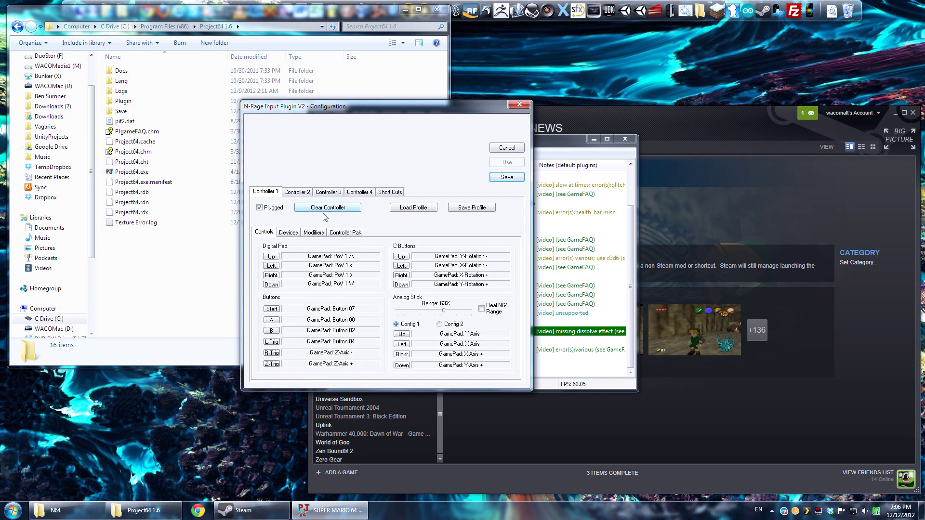
left_click(322, 193)
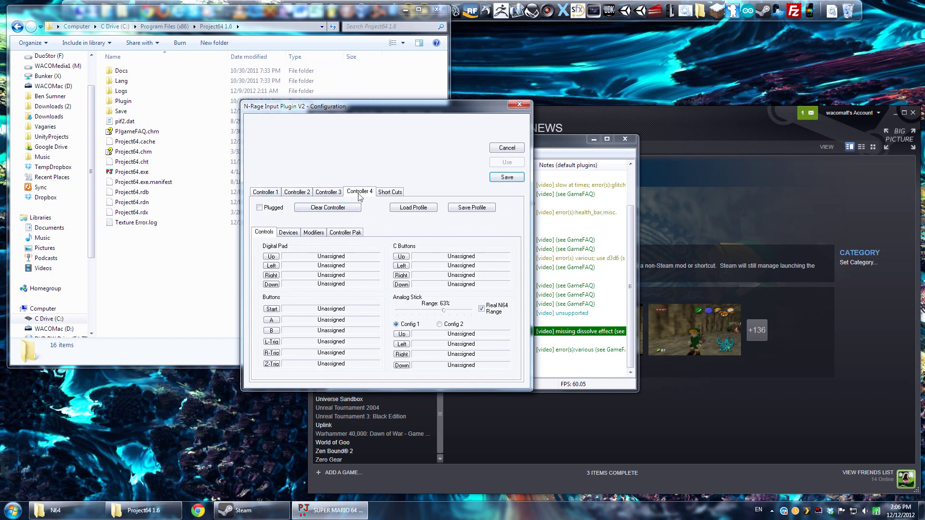
left_click(390, 193)
left_click(291, 193)
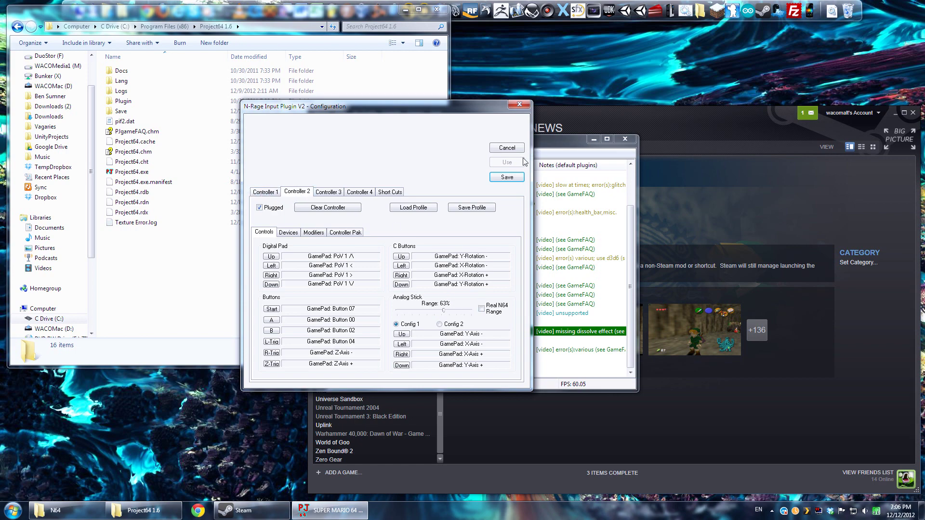
left_click(519, 177)
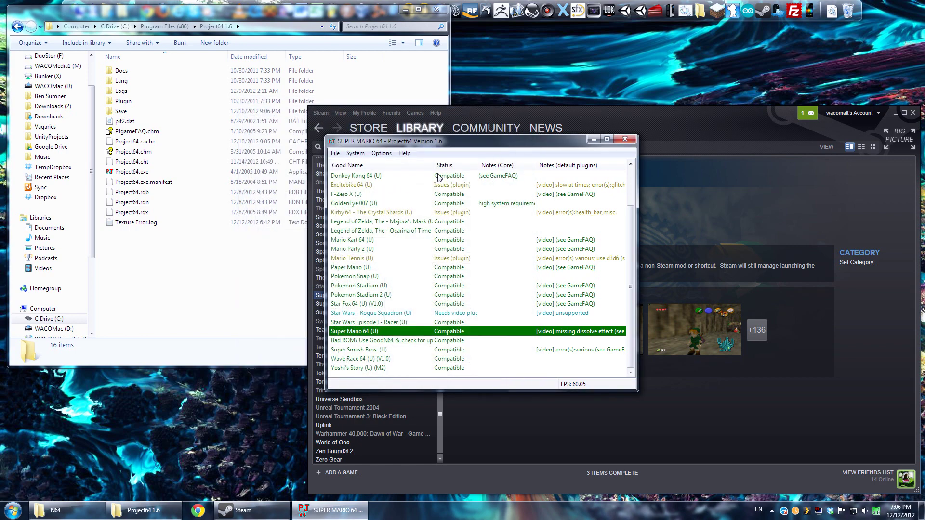
- Reopen the controller configuration and show Controller 1's Devices tab
left_click(382, 153)
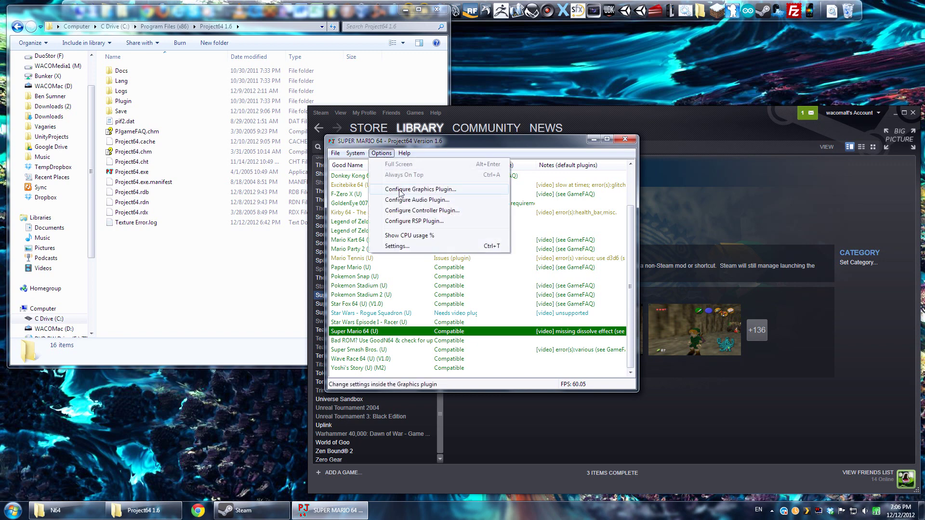
left_click(407, 211)
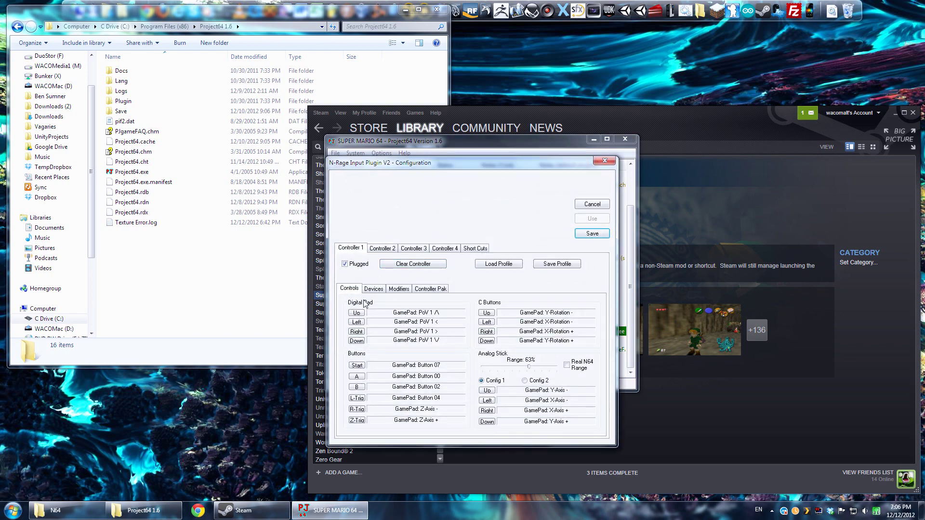
left_click_drag(423, 167, 429, 112)
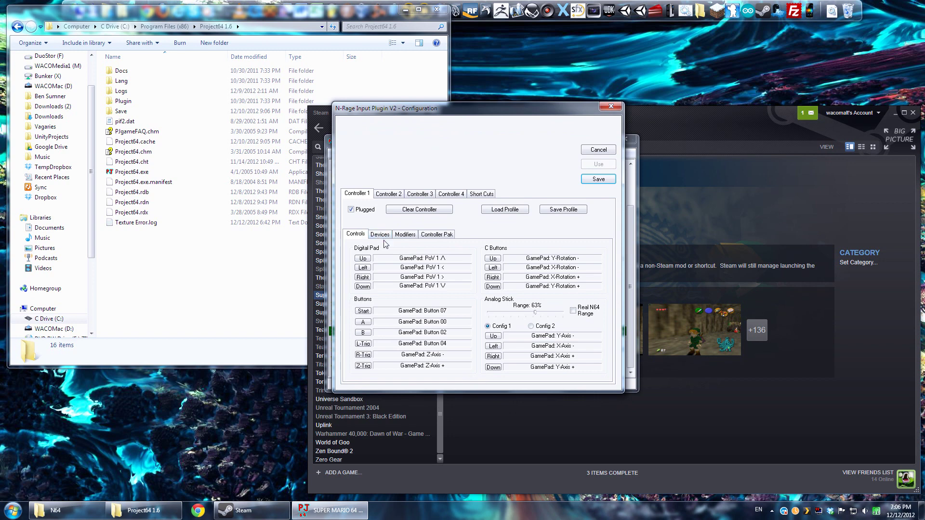
left_click(380, 235)
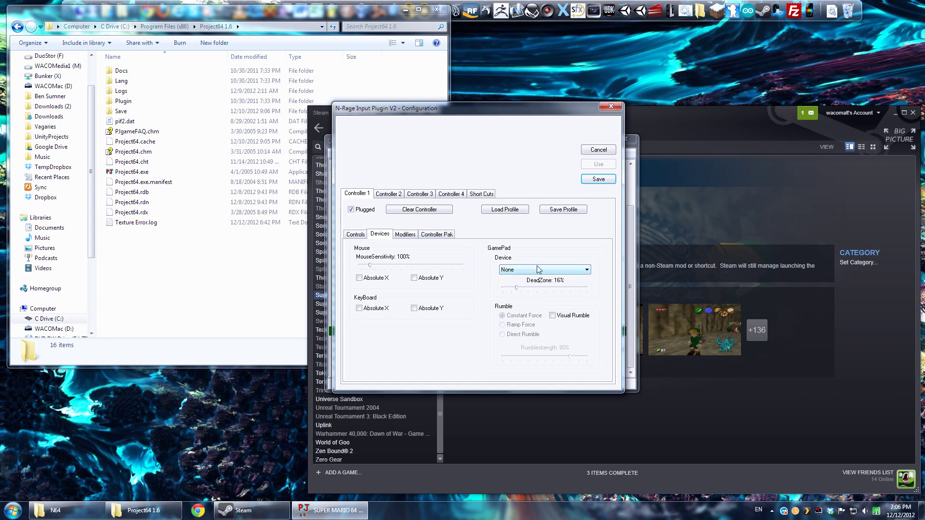
- Save controller settings, close Project64, relaunch Super Mario 64 through Steam, then End Emulation
left_click(598, 179)
left_click(624, 139)
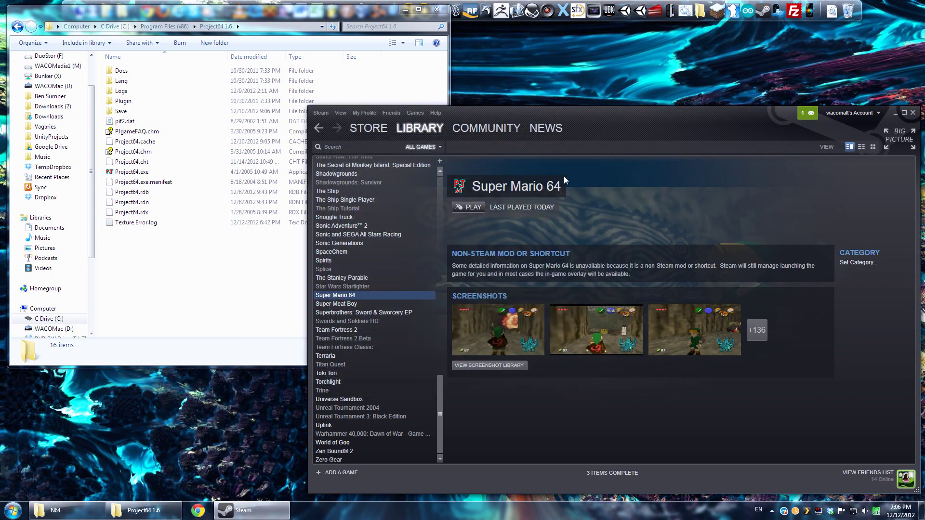
left_click(472, 207)
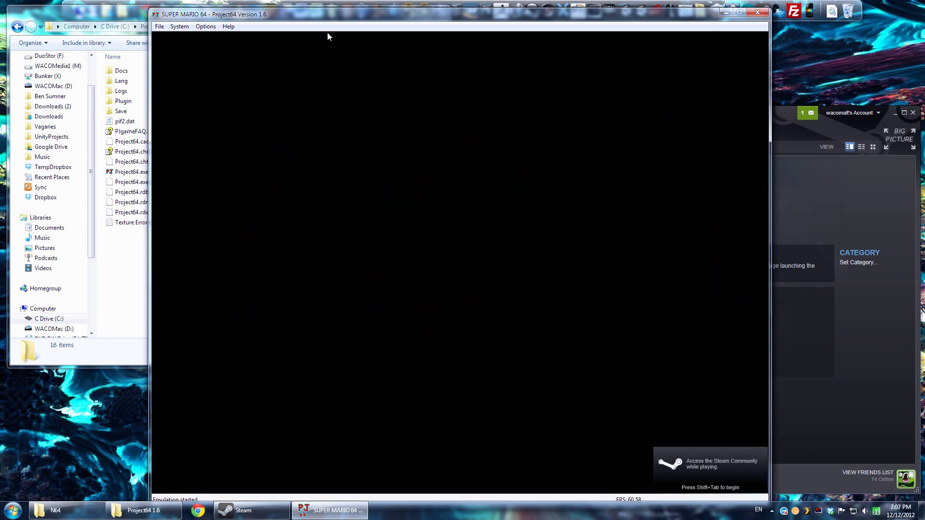
left_click(159, 27)
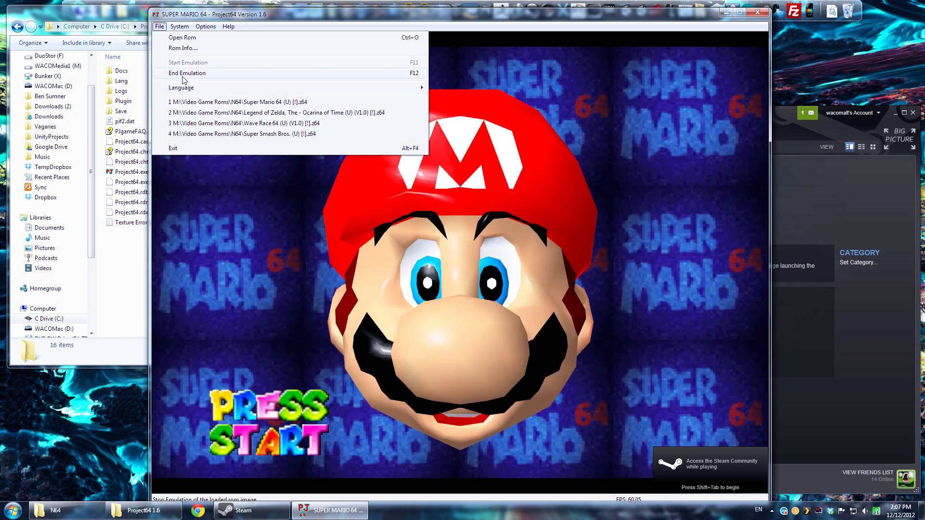
left_click(183, 75)
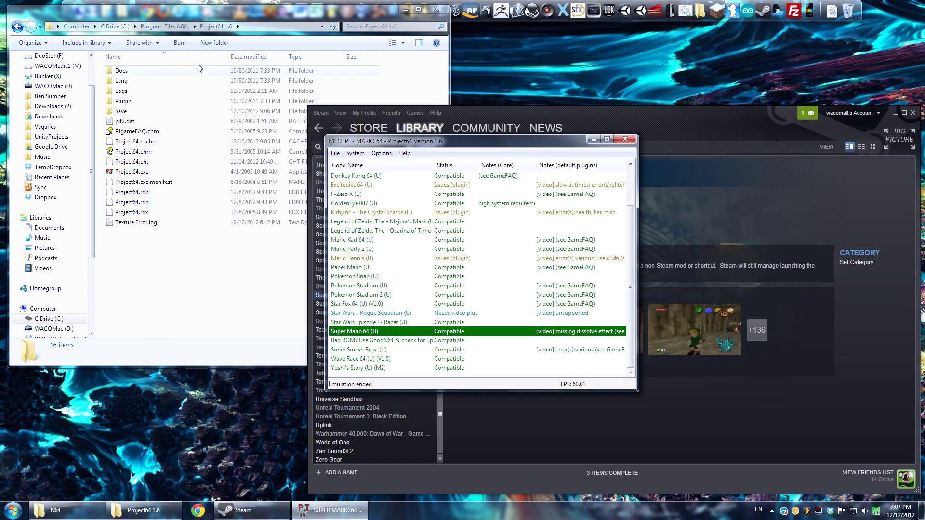
- Check the gamepad device list on the Devices tab and save without changes
left_click(381, 153)
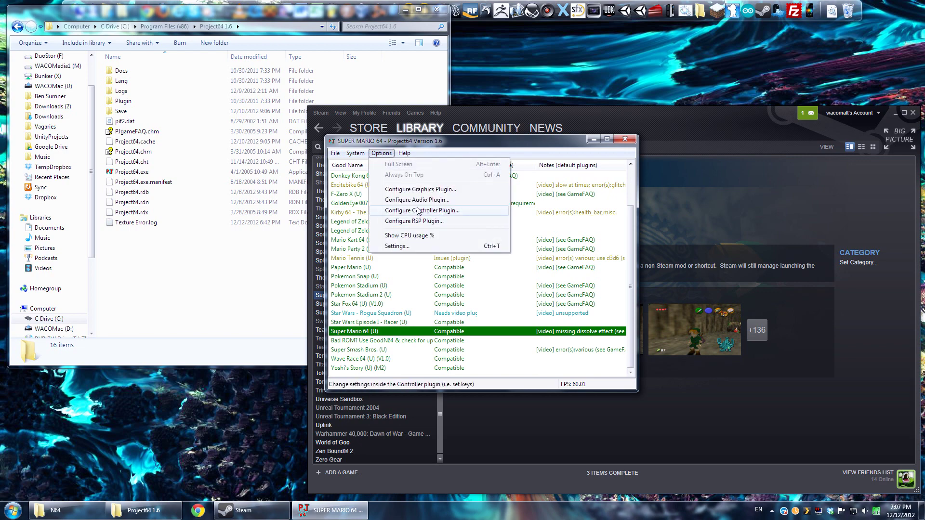
left_click(419, 210)
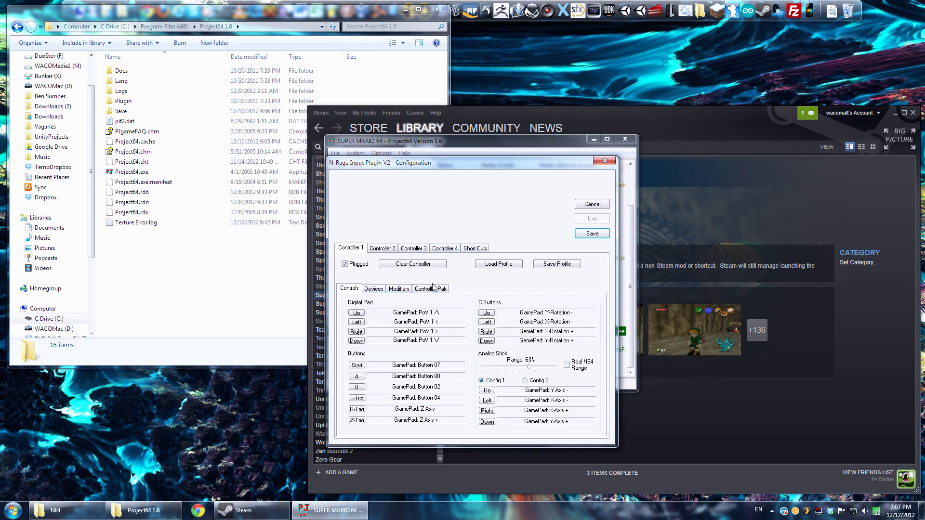
left_click(374, 289)
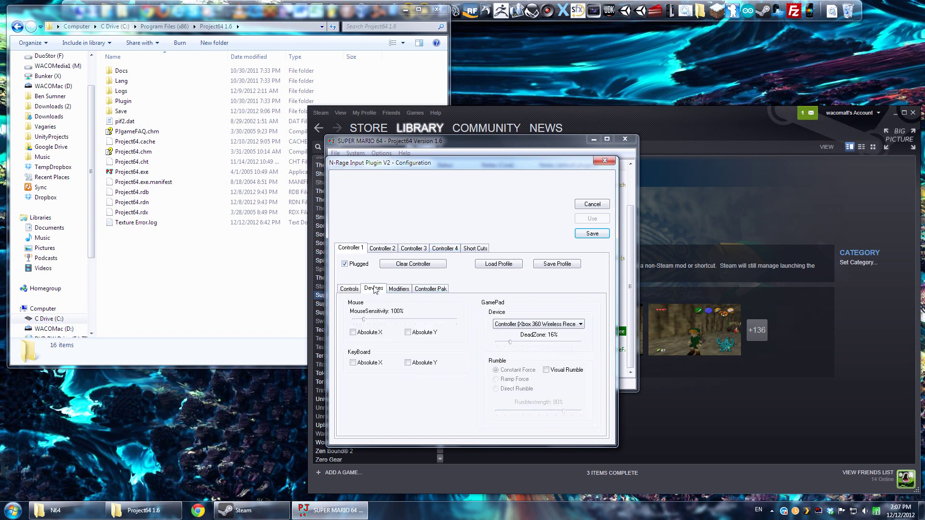
left_click(547, 325)
left_click(528, 328)
mouse_move(381, 166)
left_mouse_down()
mouse_move(408, 158)
mouse_move(382, 182)
left_mouse_up()
left_click(542, 247)
- Assign Controller (Xbox 360 Wireless Receiver) as GamePad Device for Controllers 1 and 2
left_click(379, 155)
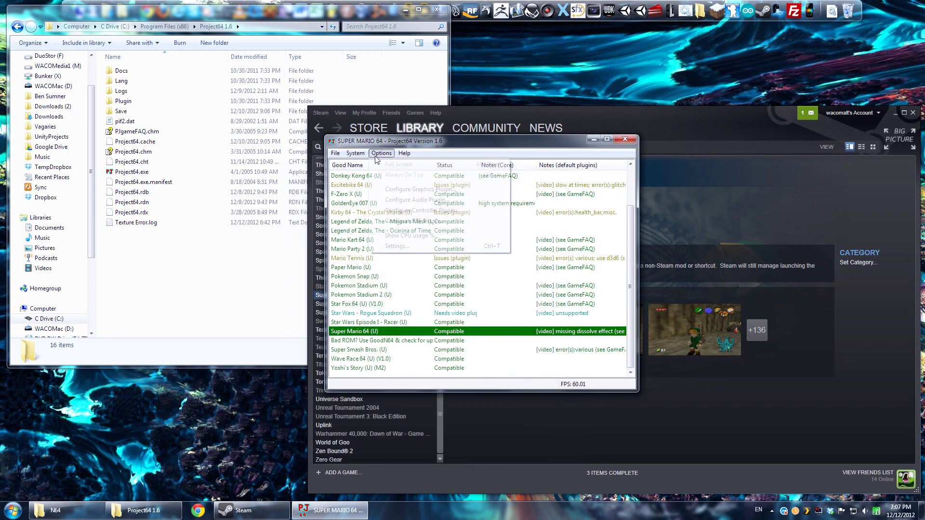
left_click(415, 211)
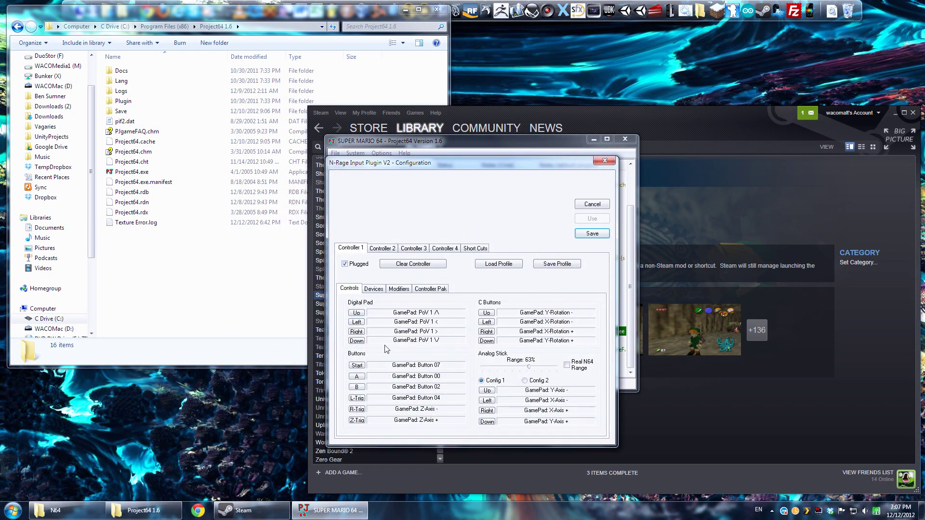
left_click(380, 291)
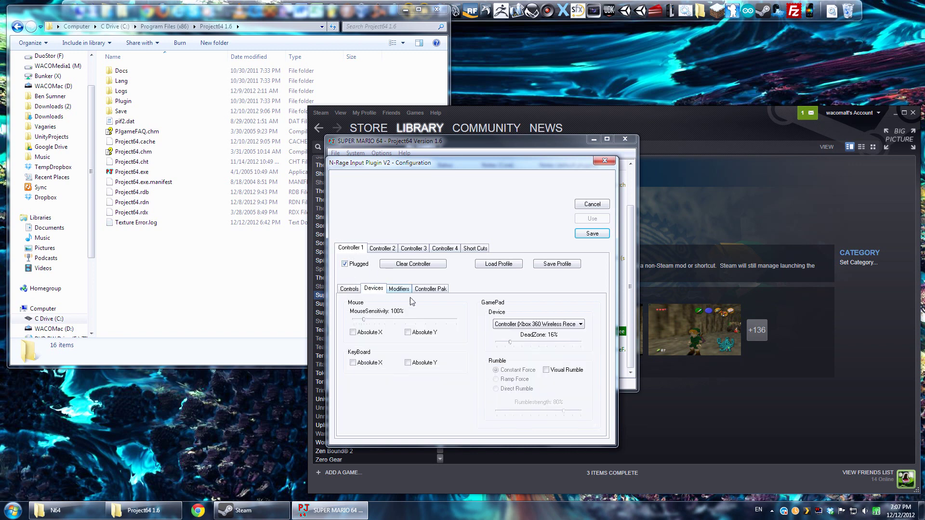
left_click(528, 325)
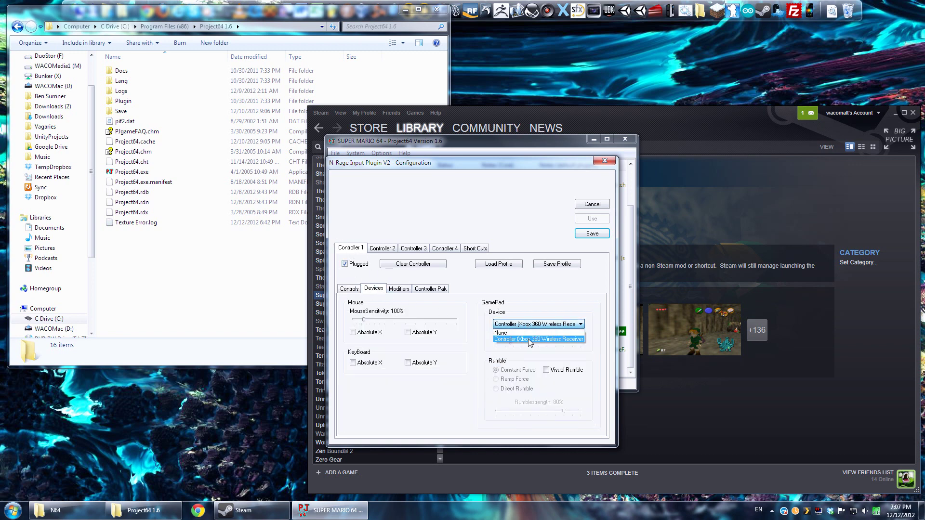
left_click(531, 339)
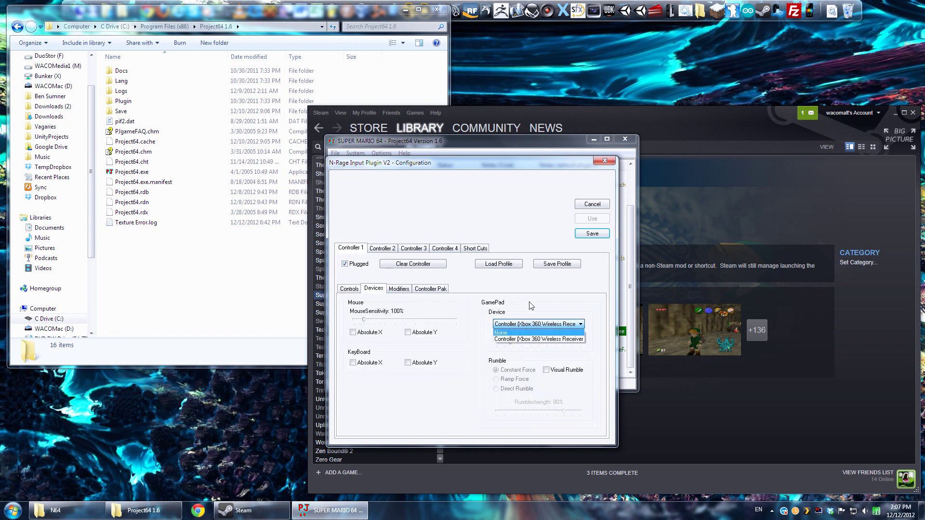
left_click(383, 249)
left_click(561, 323)
left_click(535, 340)
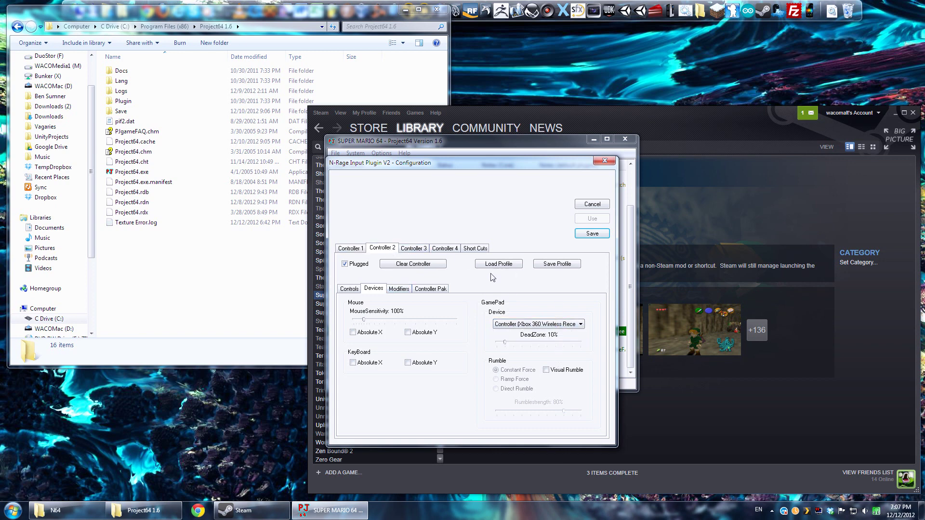
left_click(350, 249)
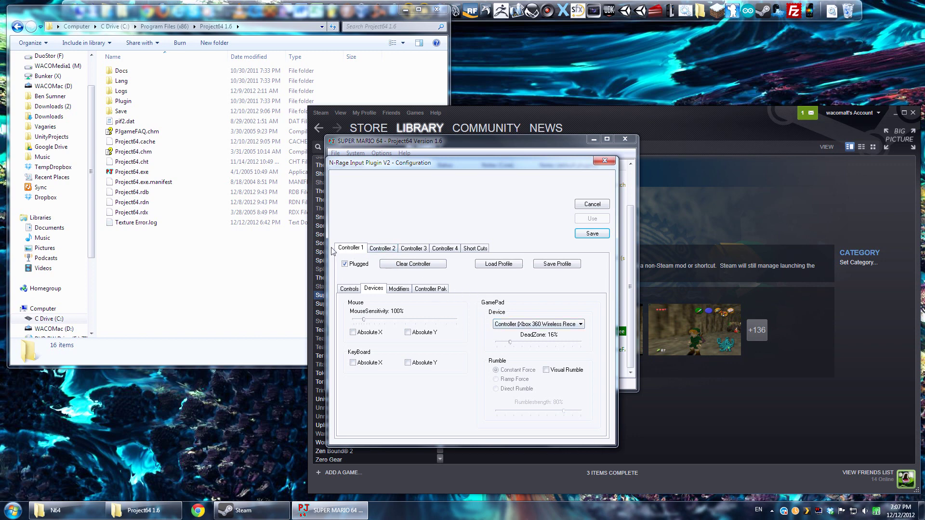
left_click(348, 290)
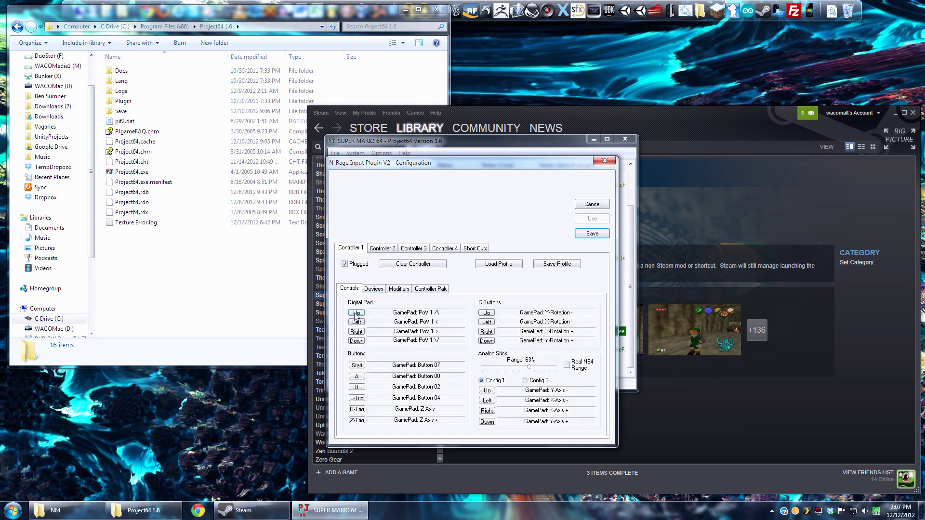
- Rebind Controller 1's digital pad, Start, A, B, L, R and Z to gamepad inputs
left_click(356, 313)
left_click(358, 326)
left_click(357, 331)
left_click(357, 341)
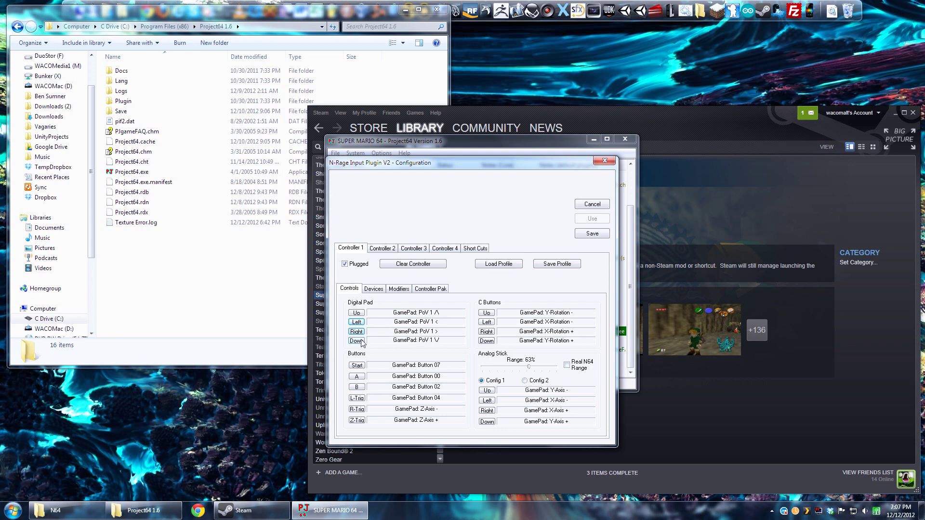
left_click(359, 367)
left_click(360, 377)
left_click(358, 388)
left_click(357, 399)
left_click(357, 409)
left_click(362, 422)
- Rebind the C buttons Left, Right, Down and the analog stick directions to the gamepad
left_click(487, 322)
left_click(486, 331)
left_click(490, 341)
left_click(492, 392)
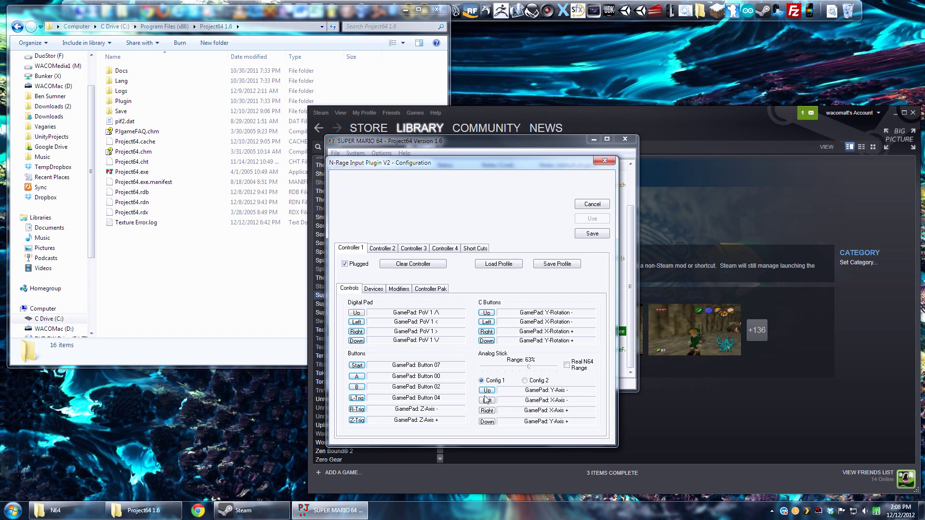
left_click(487, 400)
left_click(487, 410)
left_click(487, 422)
- Save the new controller mappings and start Super Mario 64 in Project64
left_click(582, 235)
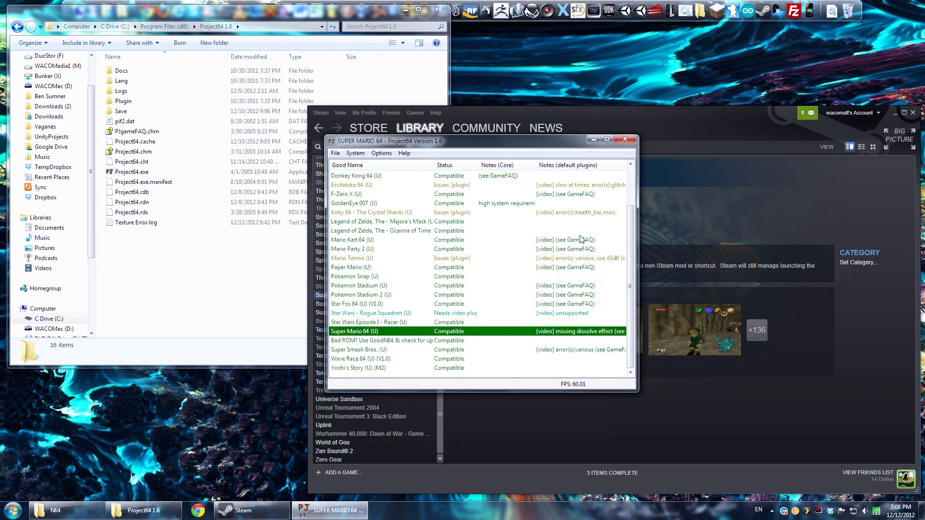
left_click_drag(416, 142, 257, 133)
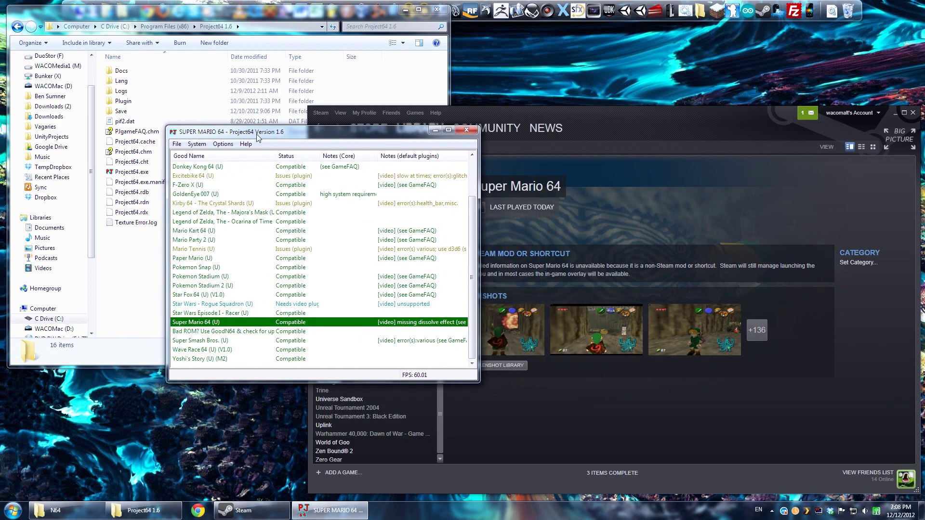
double_click(208, 323)
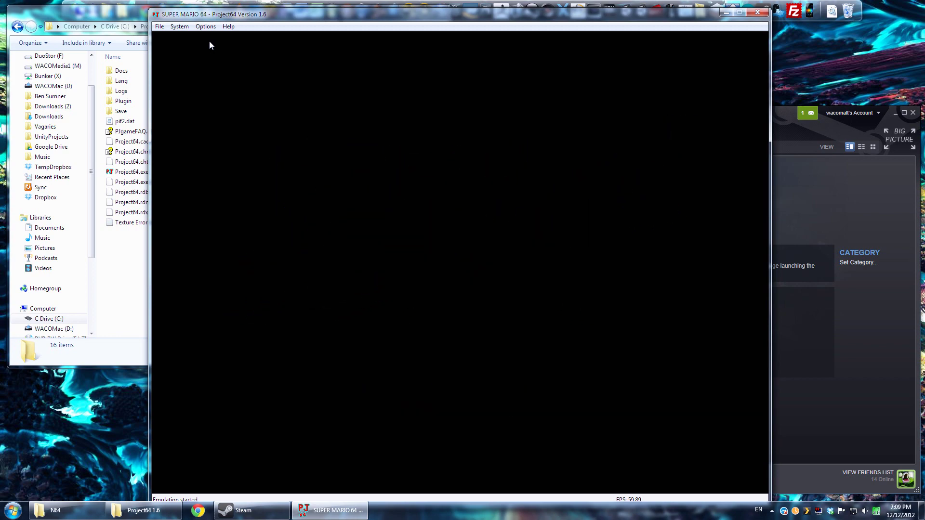
- Pass the title screen and run Mario across the castle grounds into the tunnel toward the door
key("Return")
key("Return")
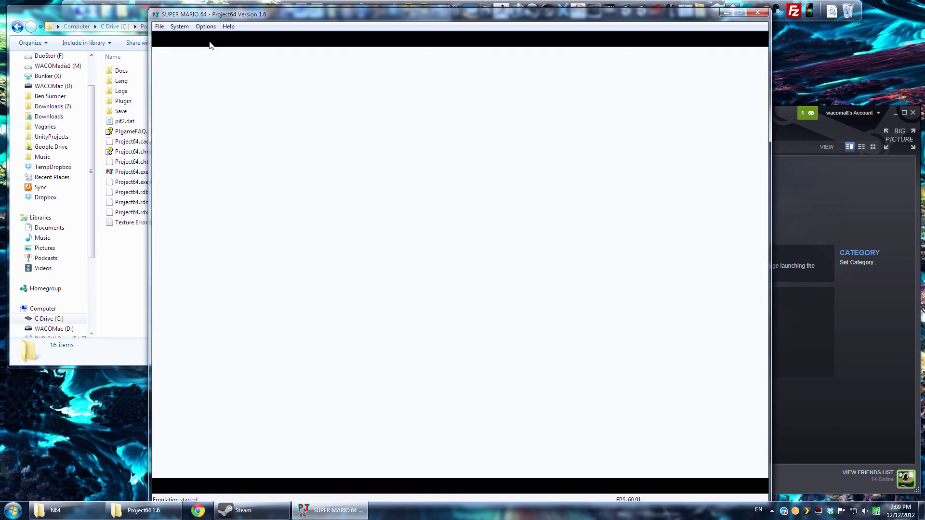
key("Up")
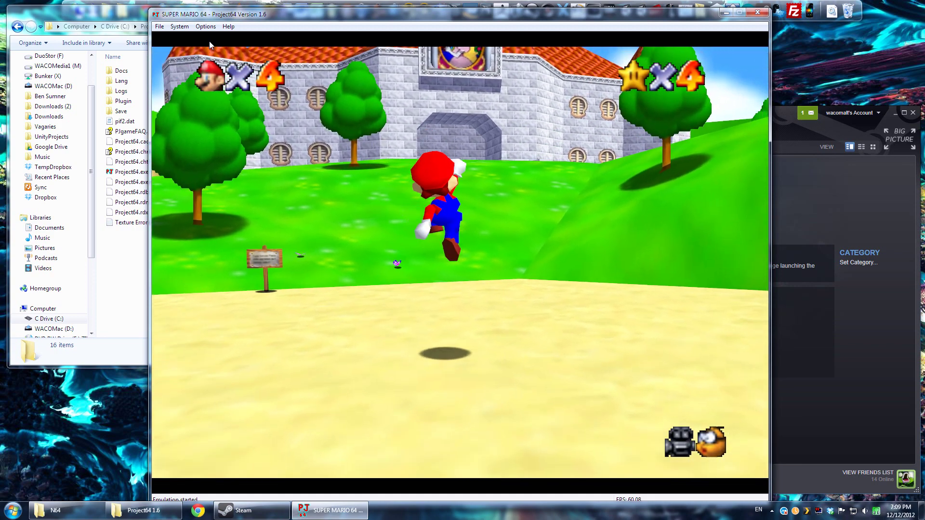
key("x")
key("Down")
key("Left")
key("Left")
key("x")
key("x")
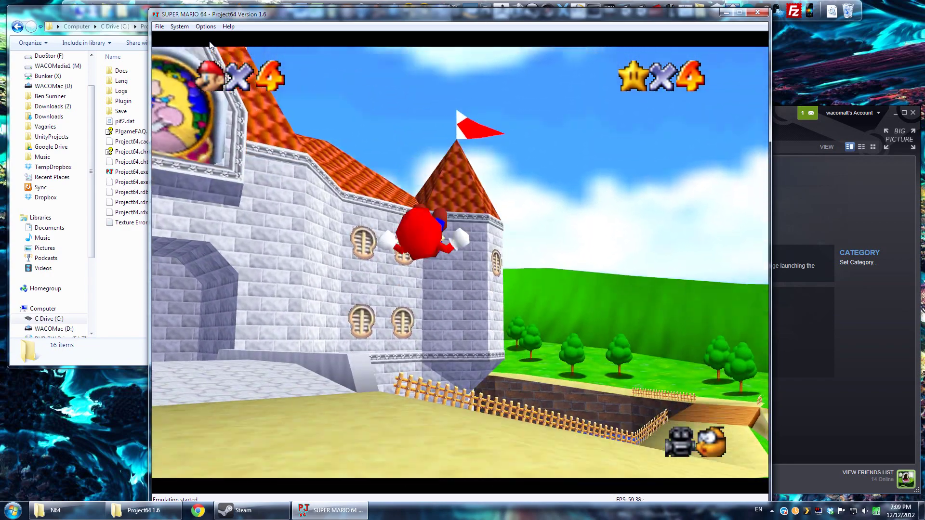
key("Up")
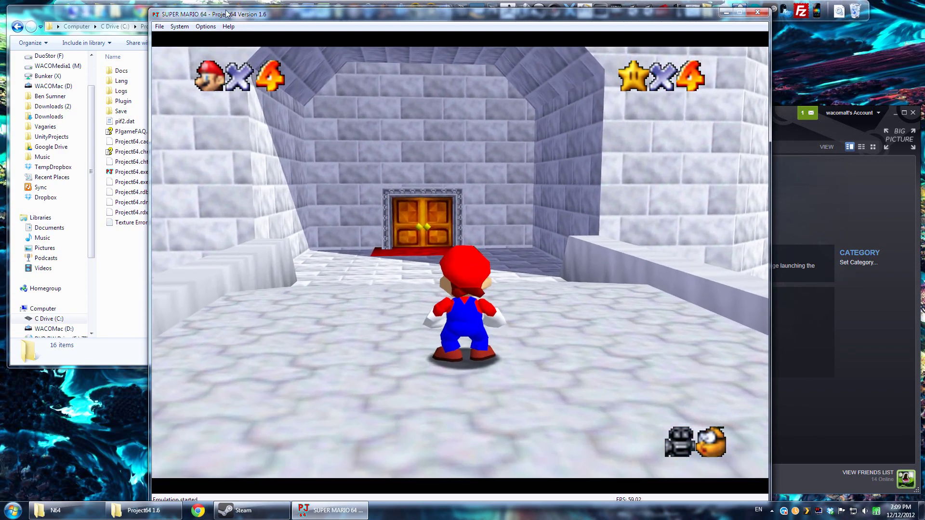
left_click(213, 27)
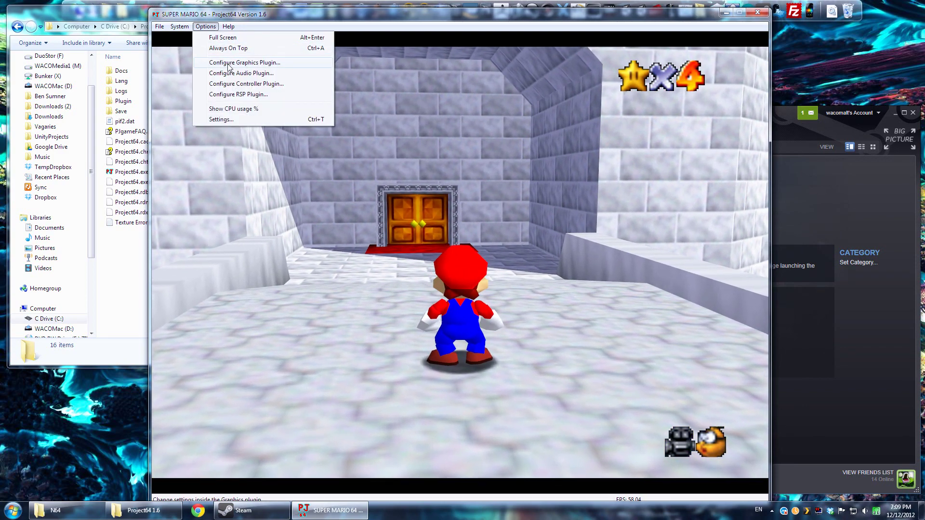
left_click(229, 66)
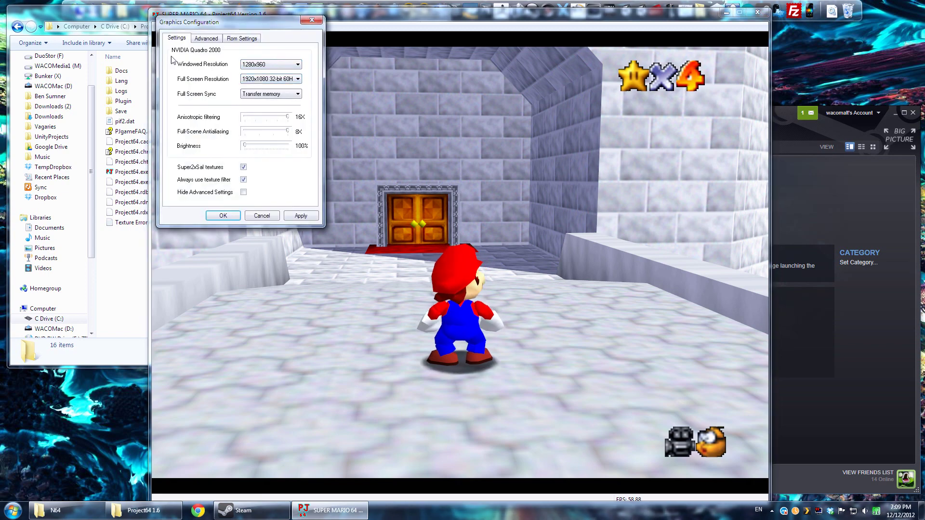
left_click(208, 40)
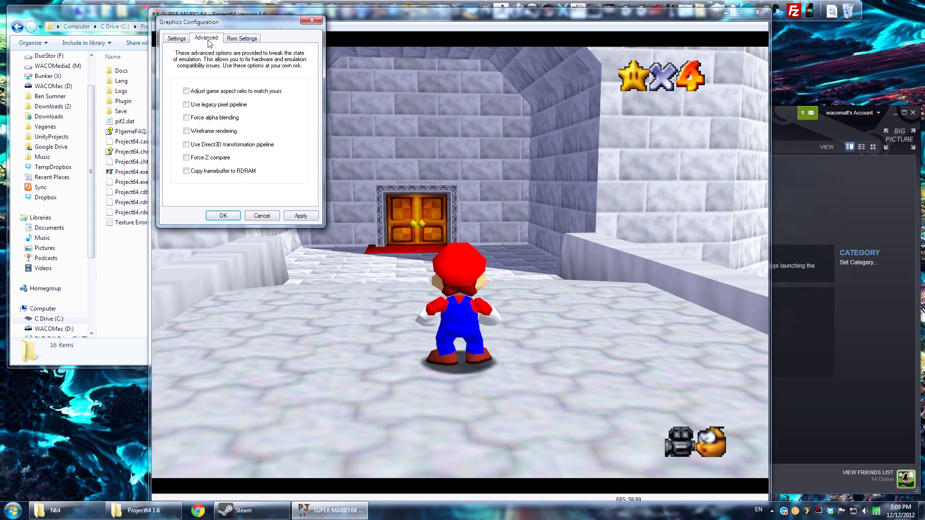
left_click(181, 38)
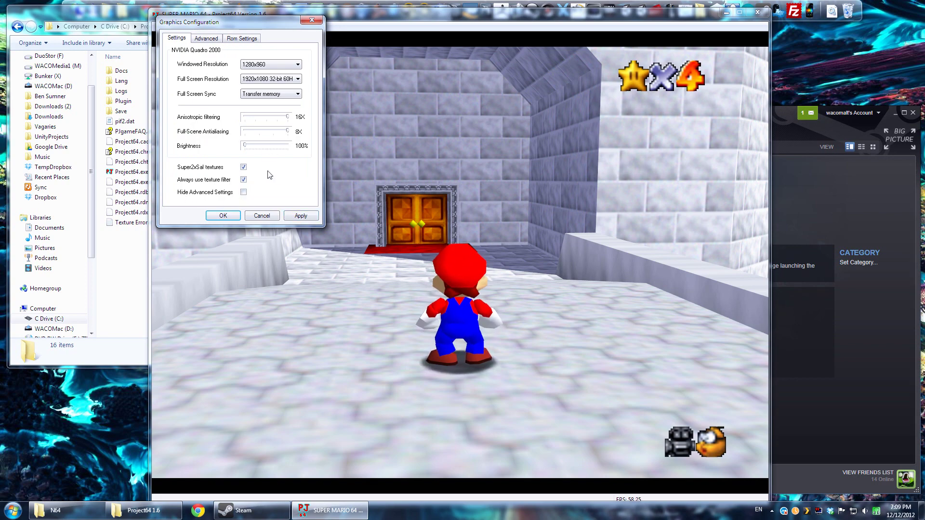
left_click(205, 41)
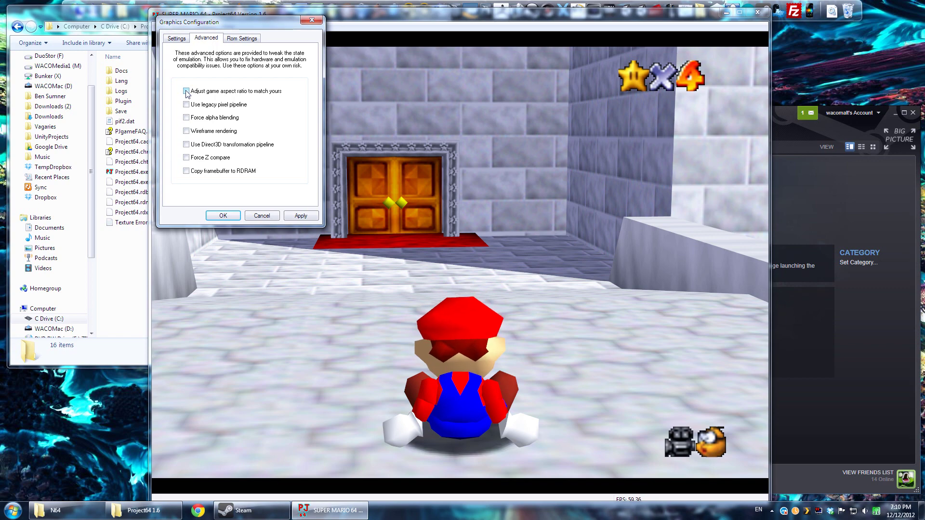
left_click_drag(250, 29, 224, 42)
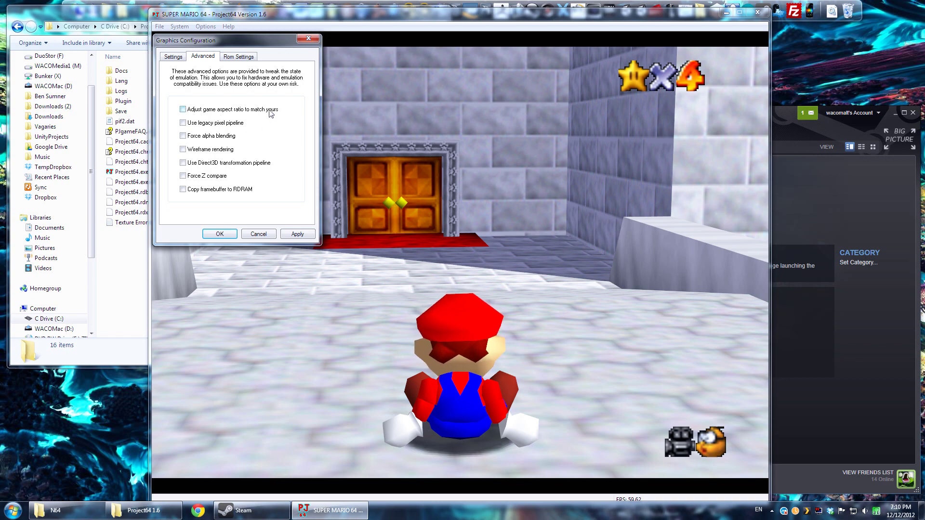
left_click(178, 57)
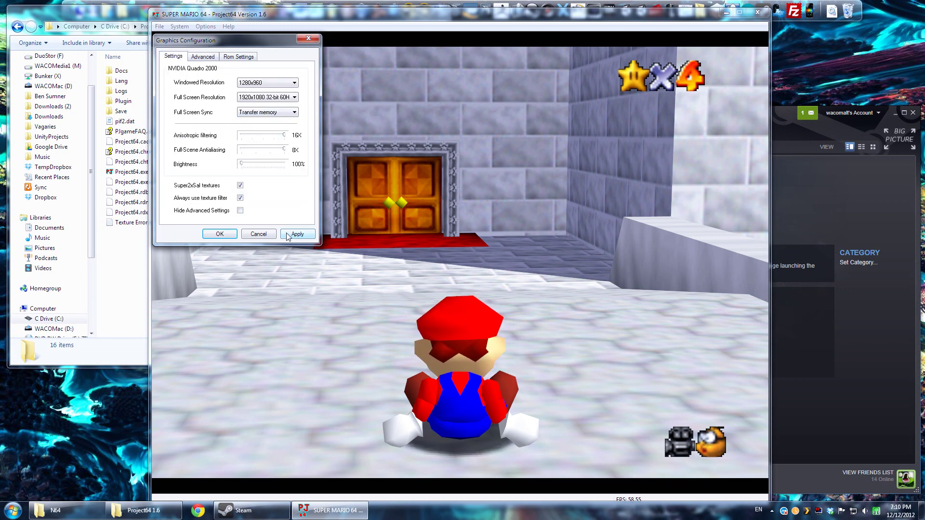
left_click(219, 234)
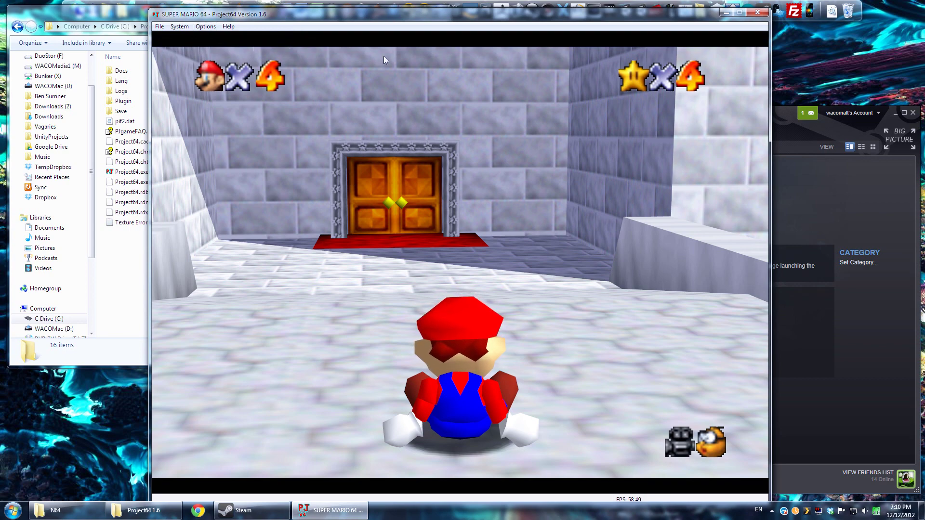
- Close Project64, move the Steam window left, and switch the library to Grid View
left_click(757, 12)
left_click_drag(497, 109, 358, 111)
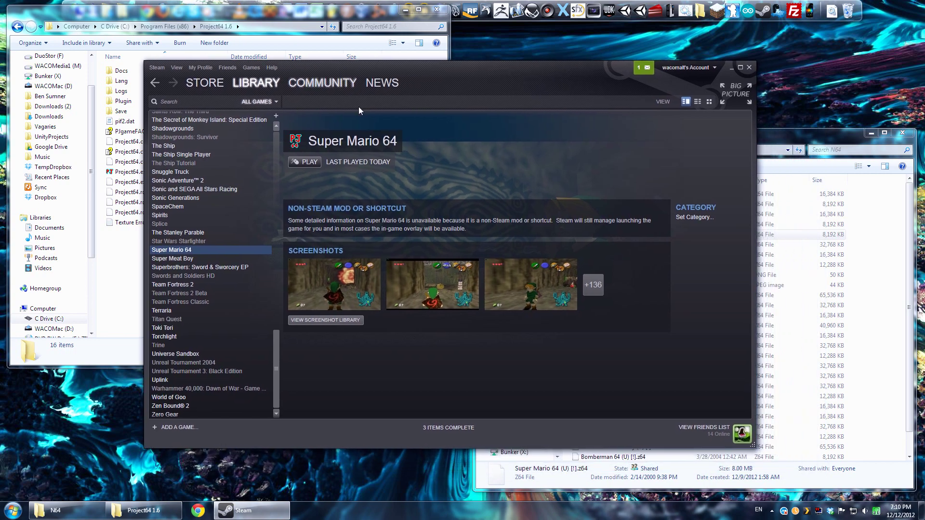
left_click(709, 102)
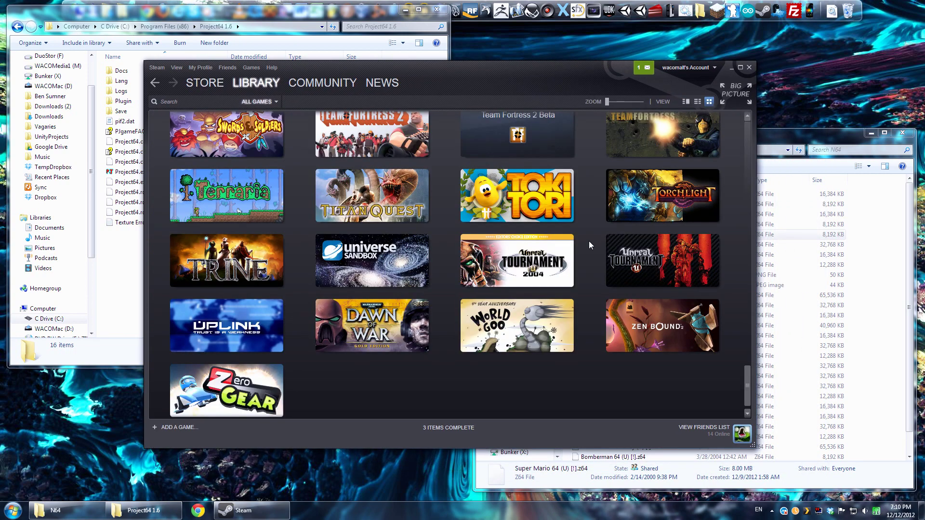
- Scroll the library grid until the Project 64 tile is in view
scroll(589, 241, "up", 5)
scroll(588, 241, "up", 2)
scroll(506, 276, "down", 2)
scroll(446, 304, "down", 1)
scroll(447, 305, "down", 4)
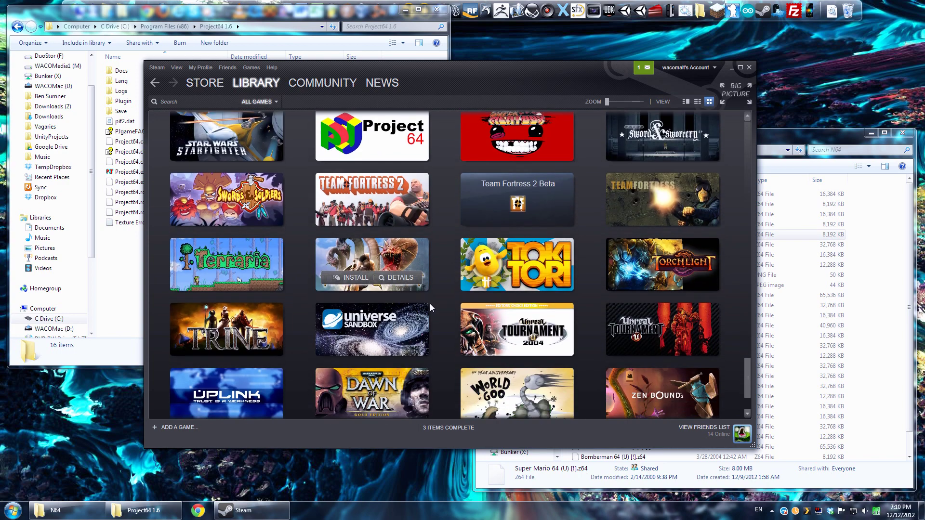
scroll(430, 302, "up", 2)
scroll(430, 303, "up", 2)
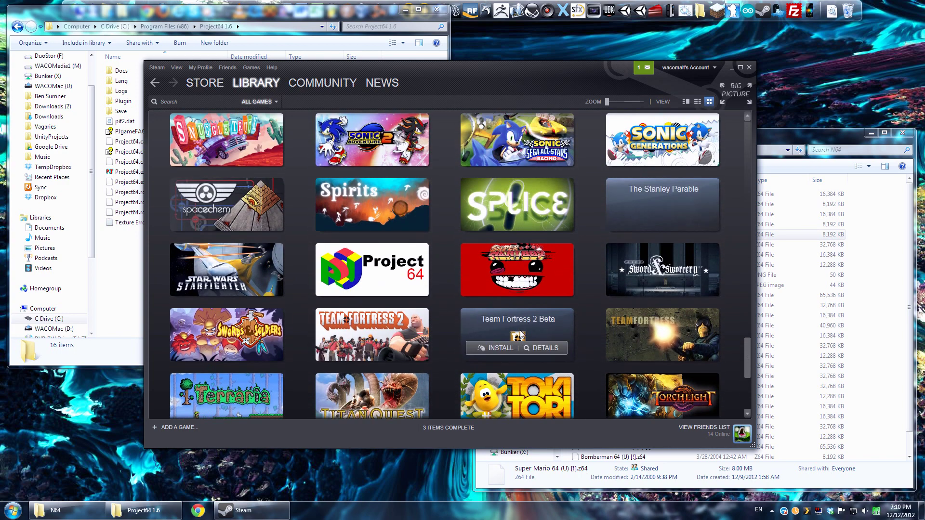
scroll(519, 331, "down", 1)
scroll(397, 328, "up", 3)
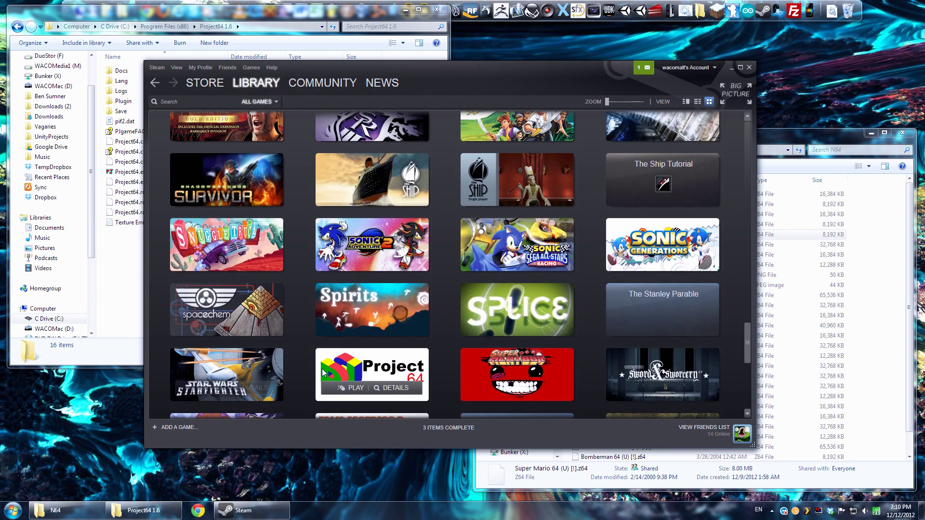
scroll(370, 369, "up", 5)
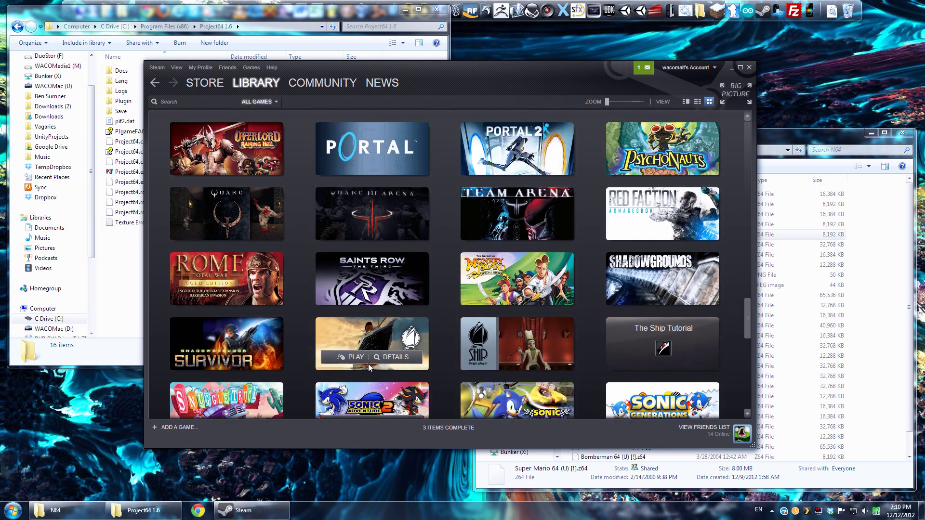
scroll(271, 287, "down", 2)
scroll(271, 287, "up", 2)
scroll(271, 289, "down", 1)
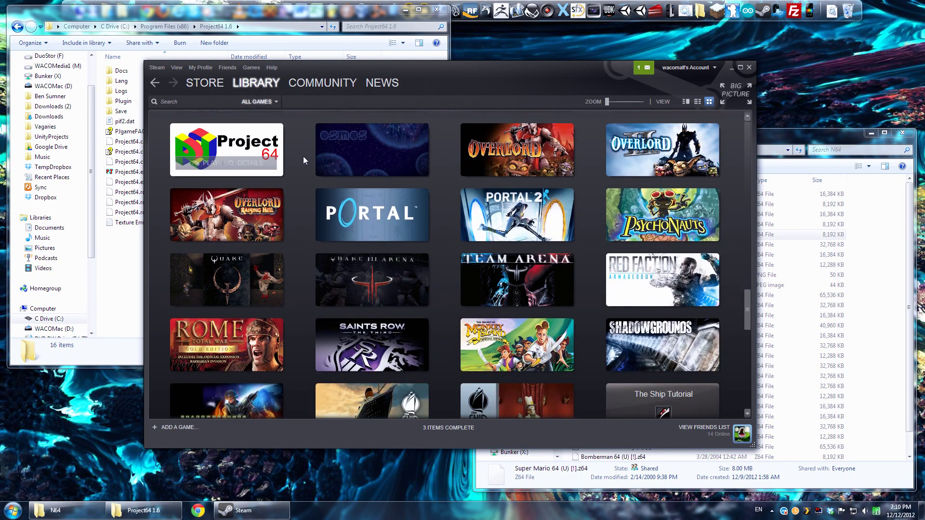
left_click_drag(302, 68, 416, 68)
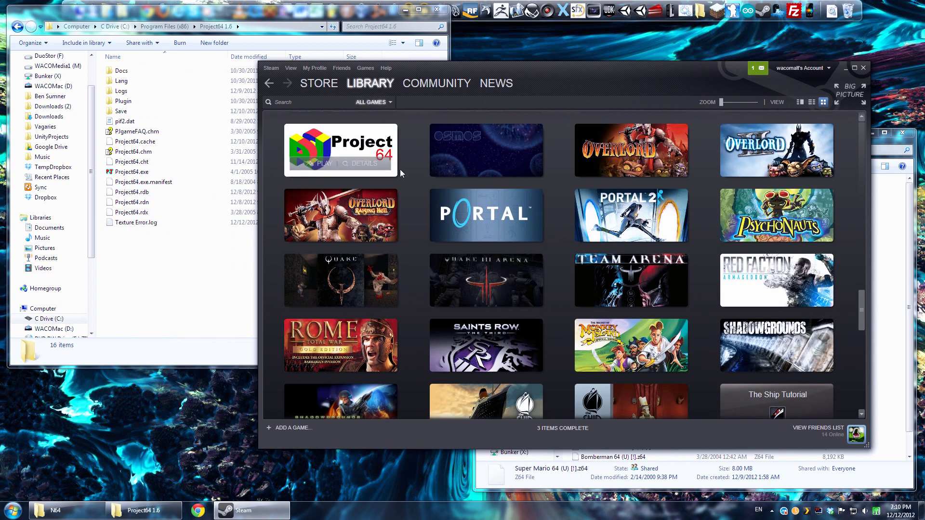
scroll(478, 299, "down", 3)
scroll(495, 314, "down", 2)
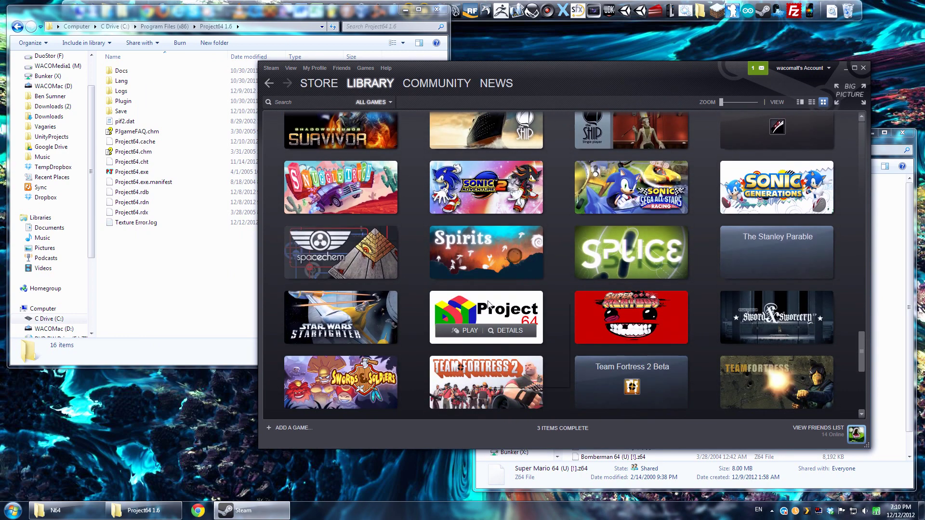
- Use Remove Custom Image on the Super Mario 64 tile and confirm with Continue
right_click(488, 305)
left_click(433, 307)
right_click(478, 305)
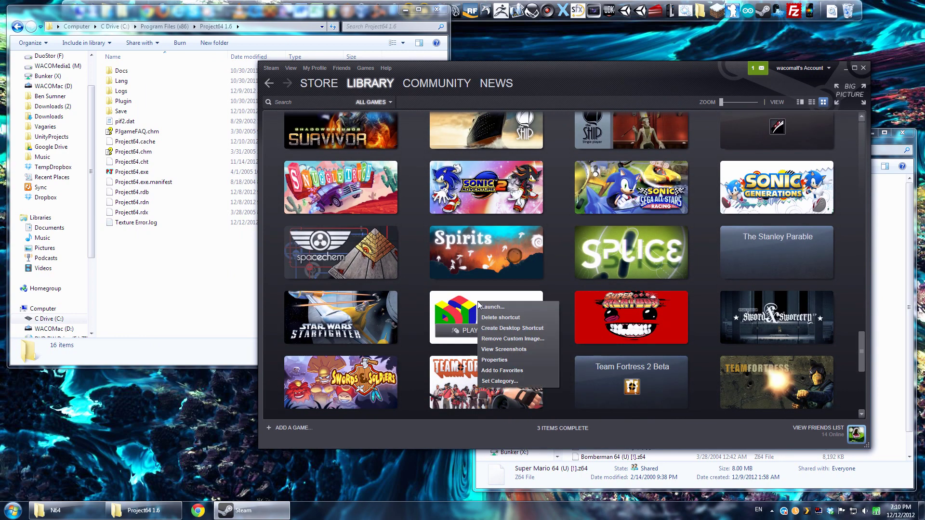
left_click(510, 341)
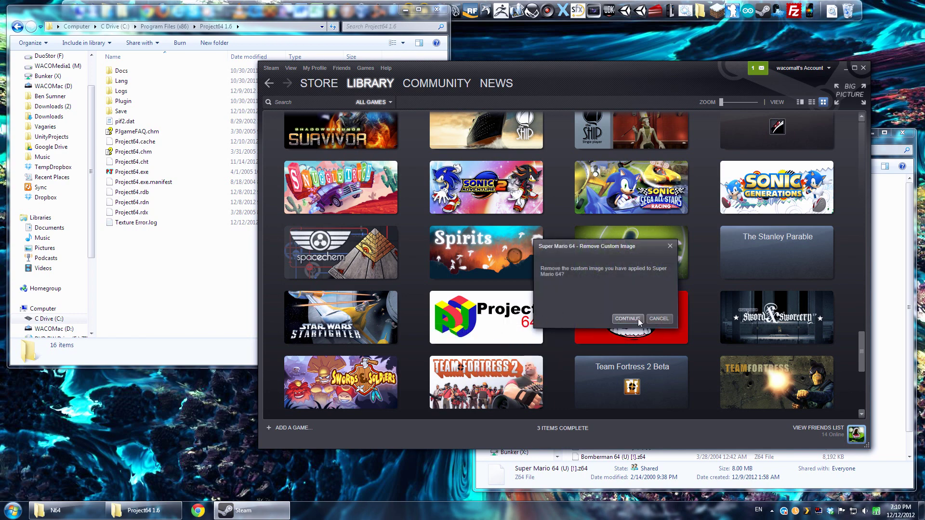
left_click(629, 319)
scroll(538, 298, "up", 5)
scroll(538, 297, "up", 1)
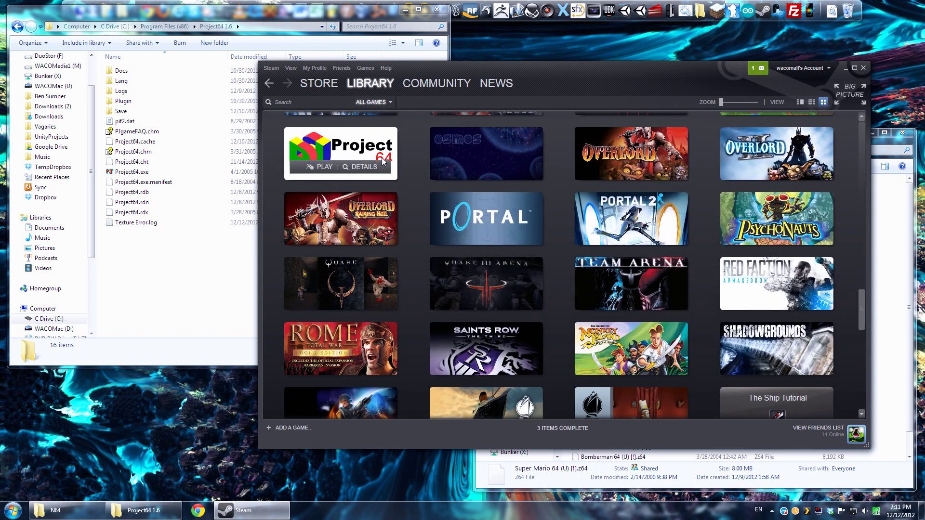
scroll(499, 236, "down", 7)
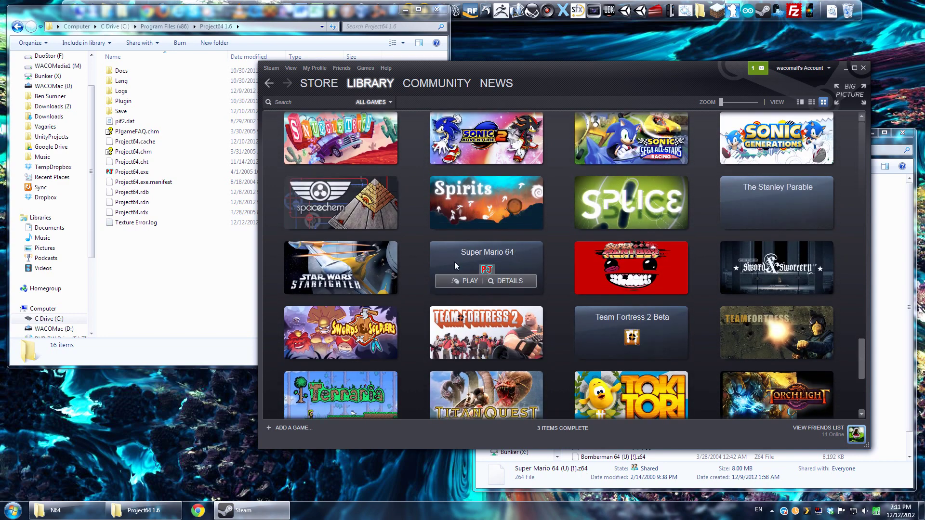
scroll(460, 254, "up", 5)
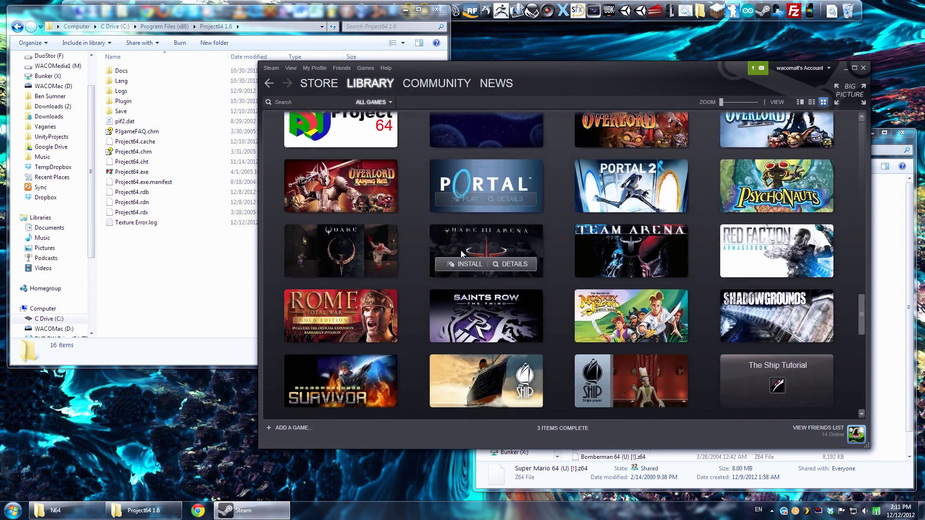
scroll(461, 250, "down", 2)
scroll(461, 249, "down", 2)
- Start setting a custom image for Super Mario 64 and browse to the Desktop folder
right_click(446, 287)
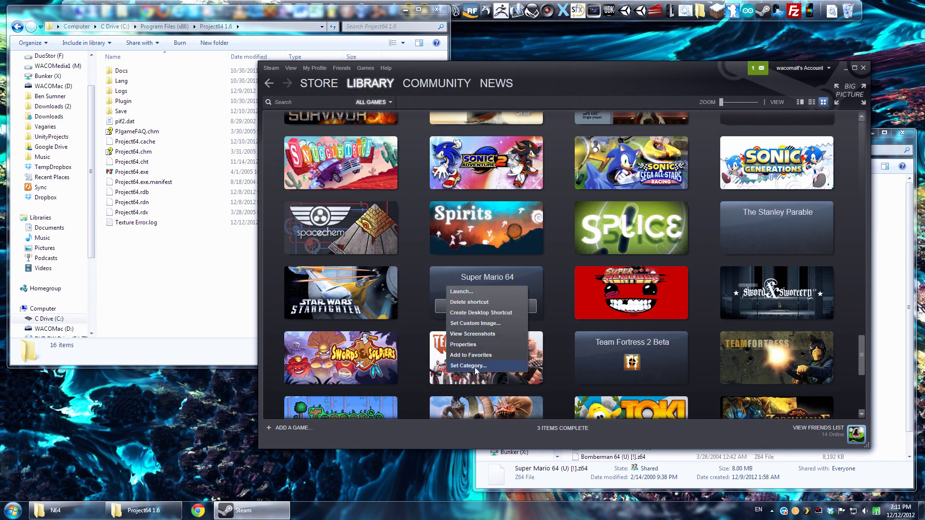
left_click(475, 323)
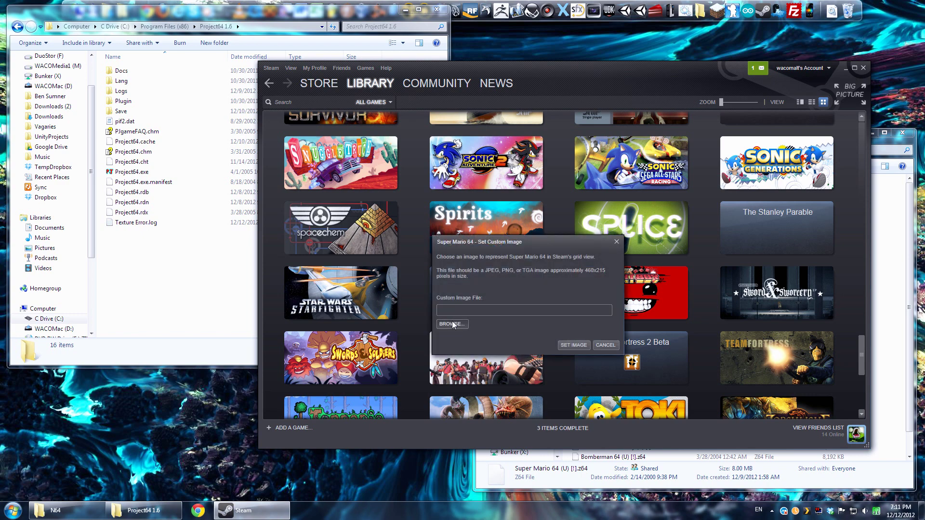
left_click(453, 324)
left_click(362, 294)
scroll(364, 295, "down", 1)
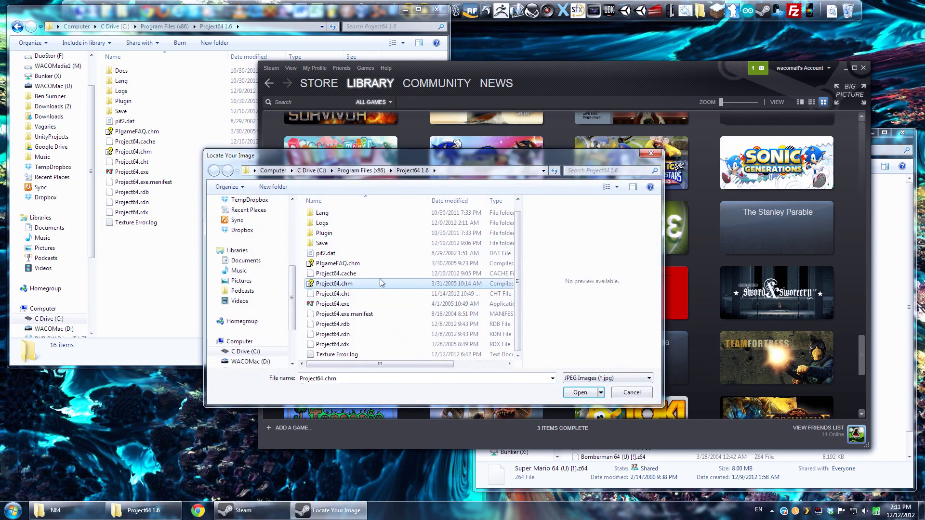
left_click(362, 171)
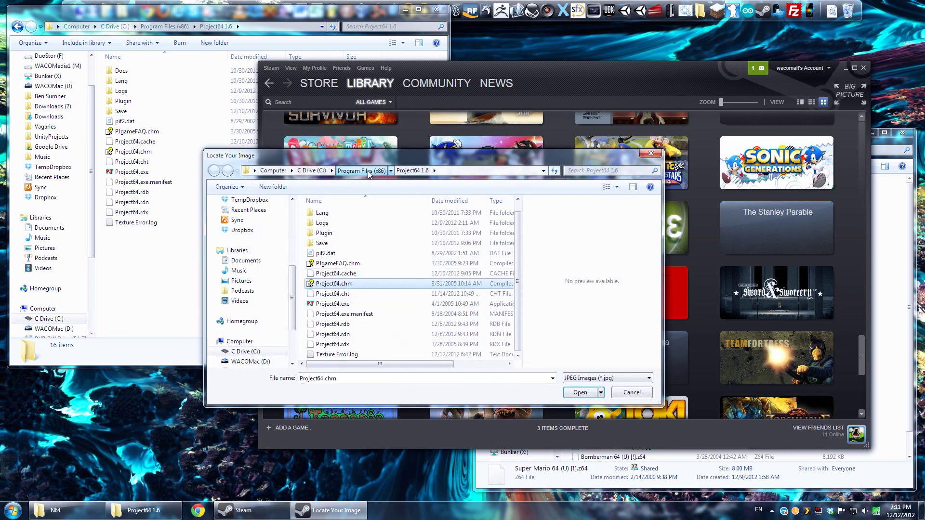
left_click(305, 171)
scroll(242, 217, "up", 5)
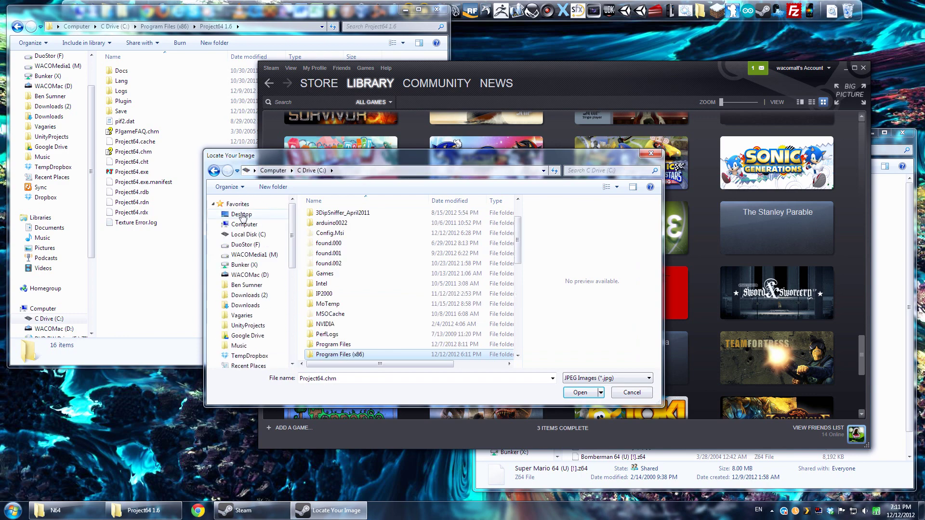
left_click(242, 215)
scroll(309, 301, "down", 10)
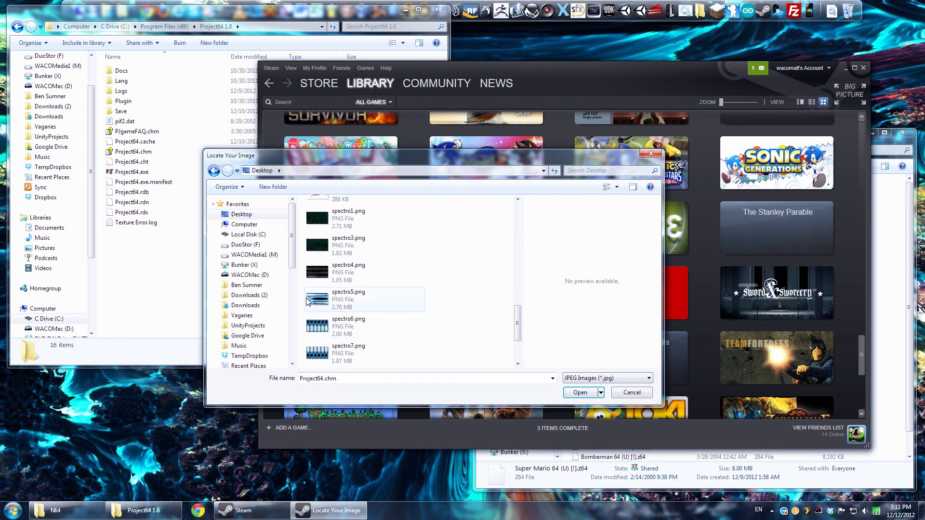
- Choose spectro5.png, set it as the tile image, and check the tile in the grid
left_click(350, 303)
left_click(580, 392)
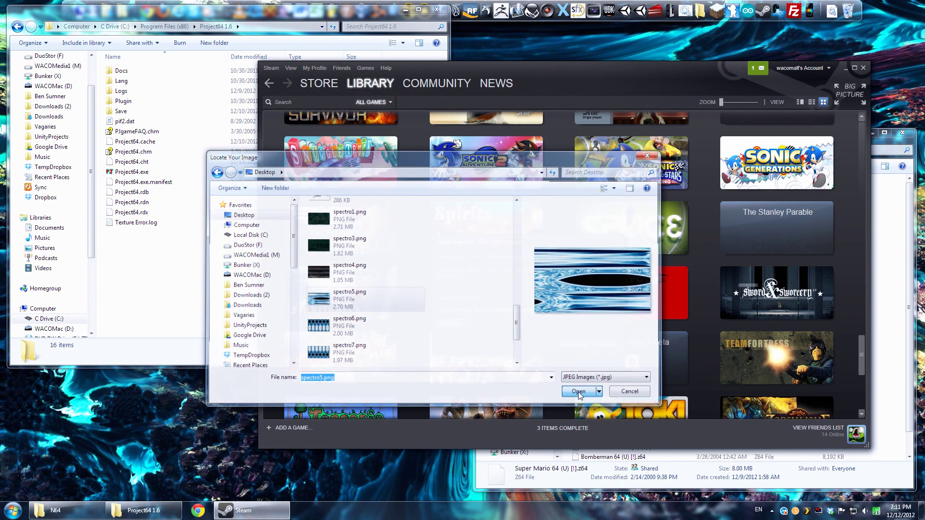
left_click(574, 345)
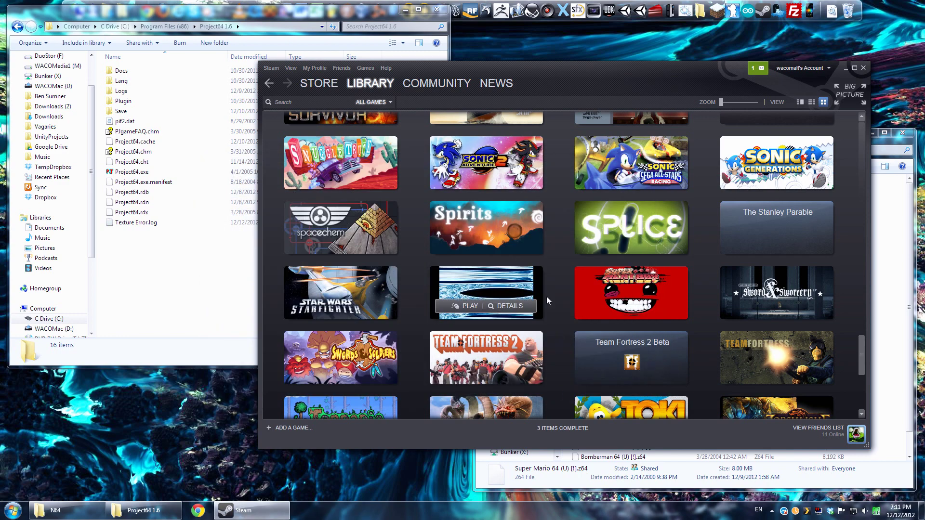
scroll(512, 273, "up", 3)
scroll(511, 270, "up", 4)
scroll(509, 274, "down", 7)
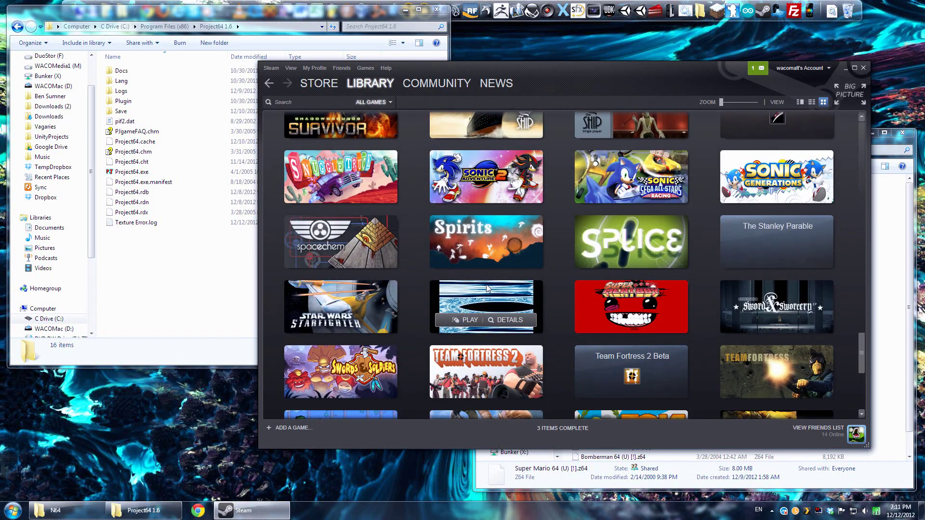
- Exit Steam completely from its tray icon and relaunch it
left_click(864, 70)
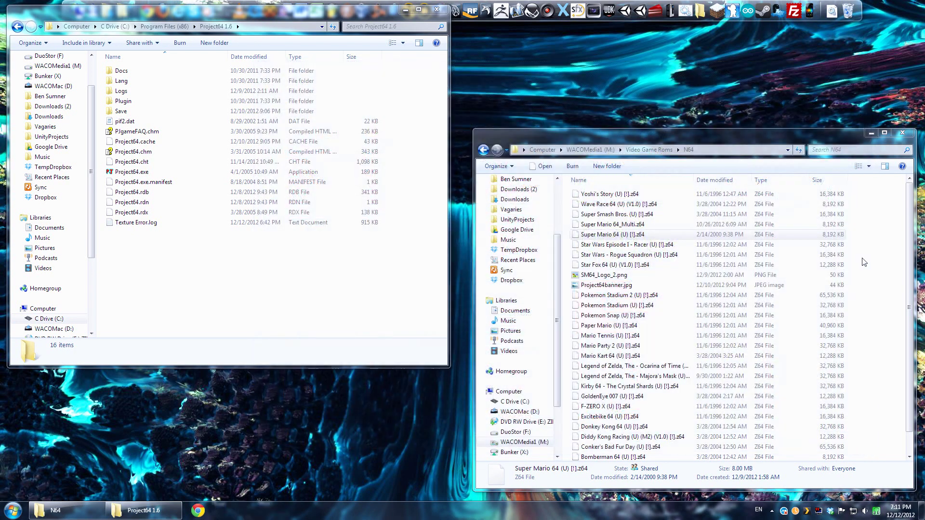
left_click(772, 512)
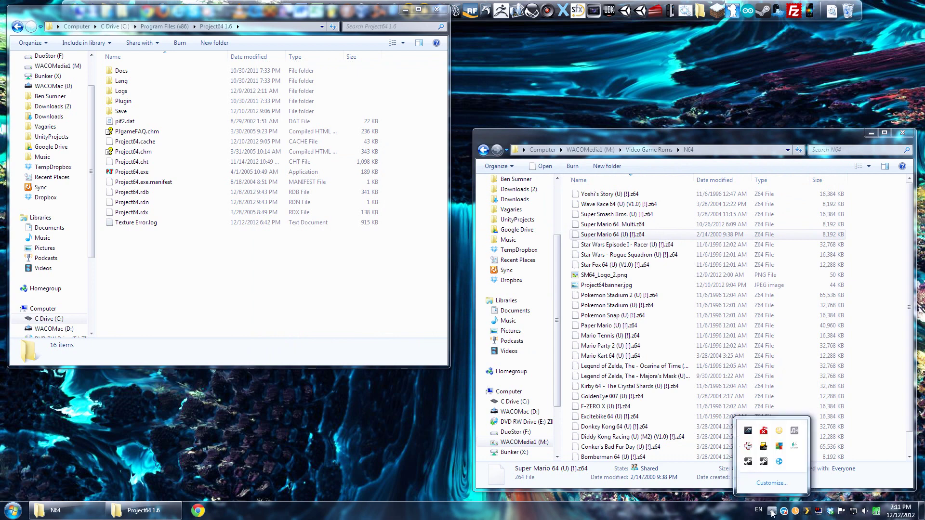
right_click(756, 462)
left_click(757, 456)
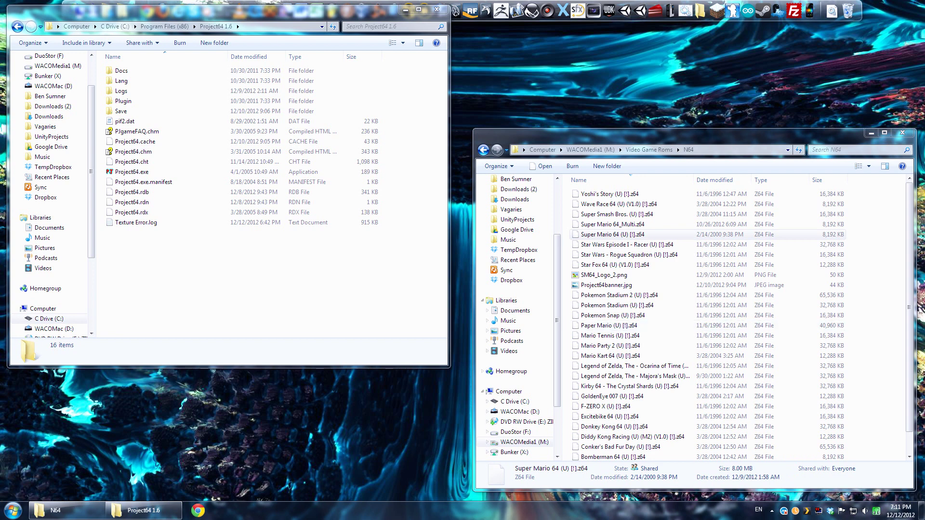
left_click(771, 509)
left_click(766, 9)
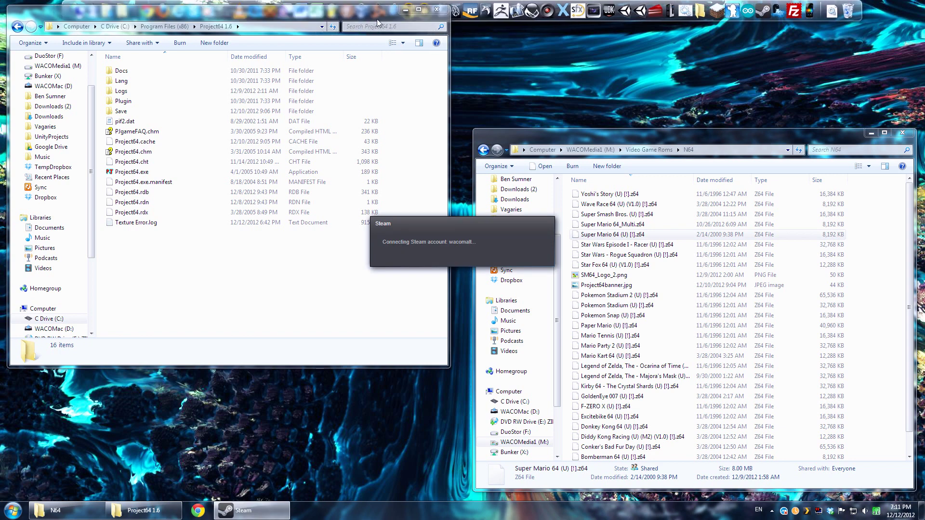
- Reposition the Project64 1.6 folder window, then minimize it
left_click_drag(374, 17, 432, 15)
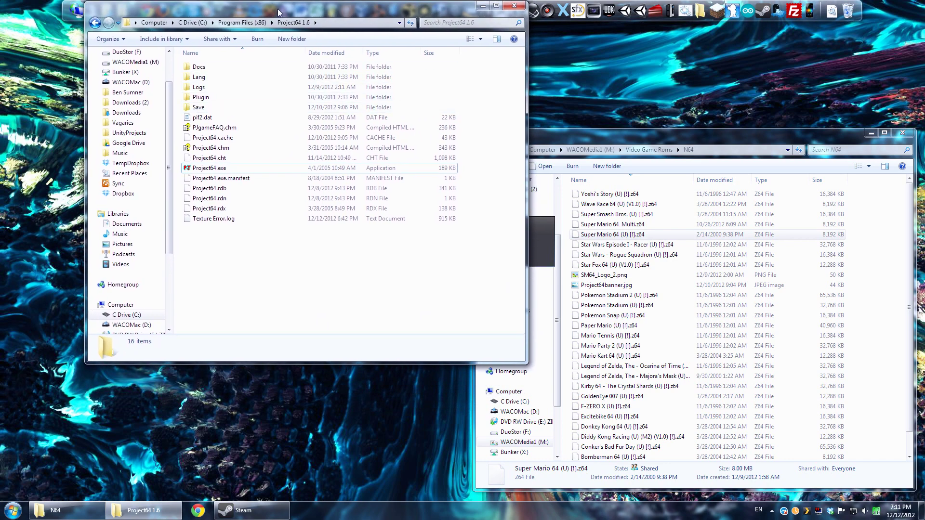
left_click_drag(279, 9, 345, 4)
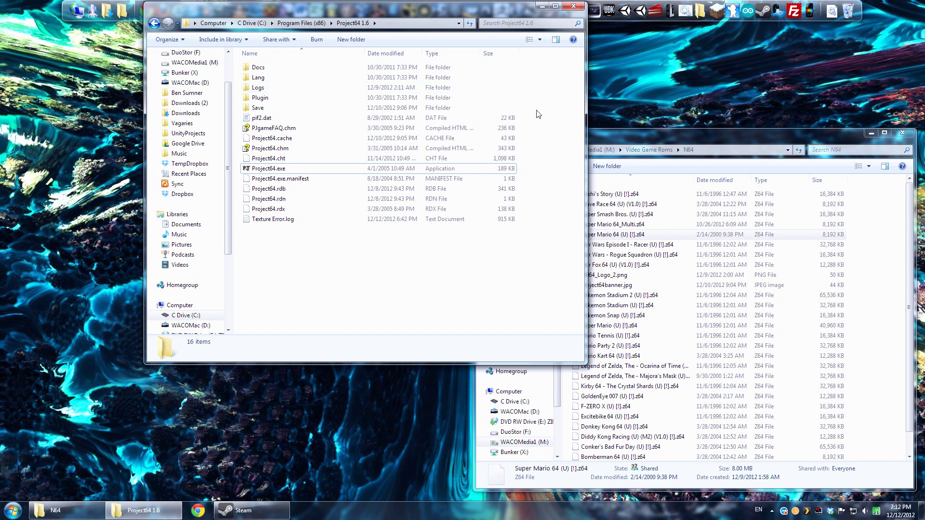
left_click_drag(397, 16, 271, 102)
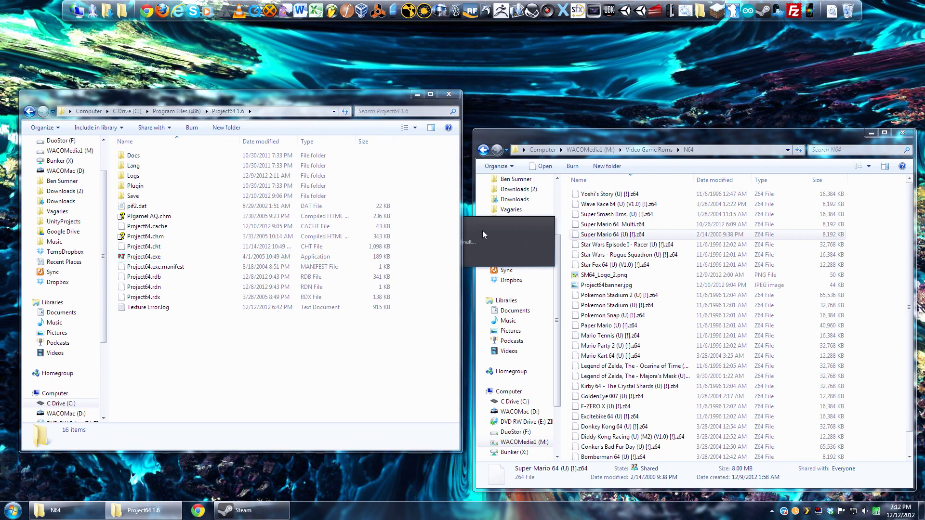
left_click(417, 94)
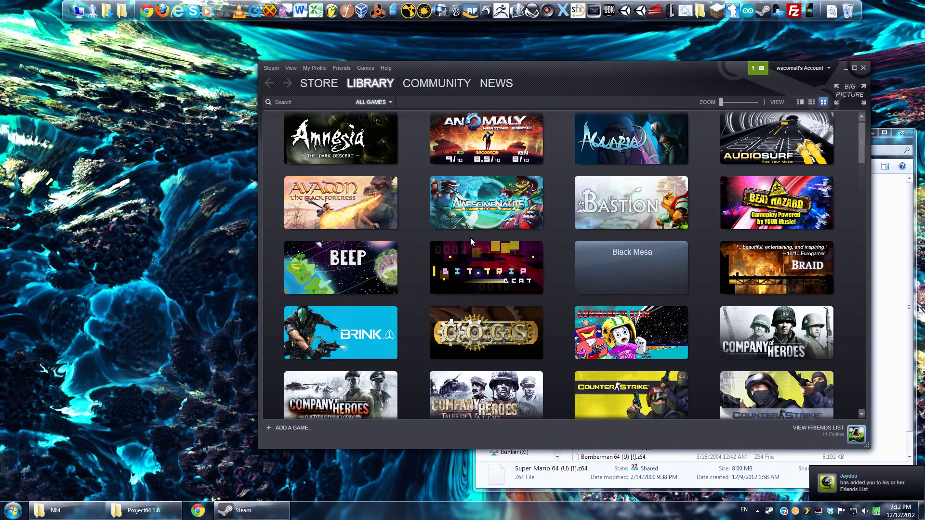
- Scroll the library to the Super Mario 64 shortcut and check its options menu
scroll(554, 332, "down", 10)
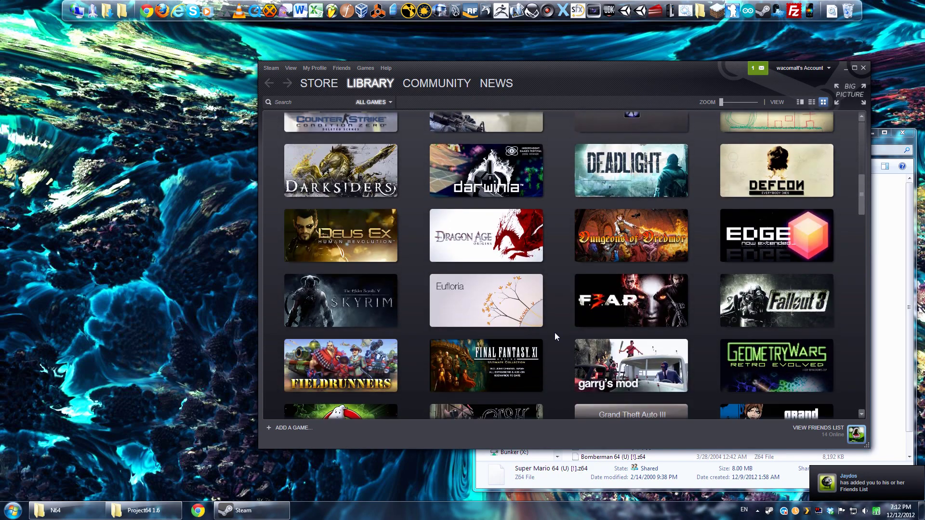
scroll(554, 333, "down", 10)
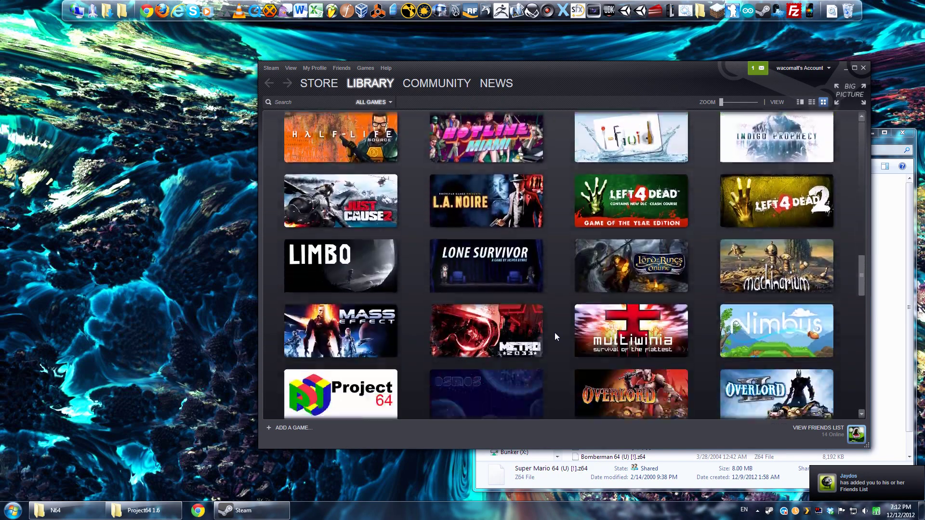
scroll(403, 299, "up", 1)
scroll(434, 297, "down", 6)
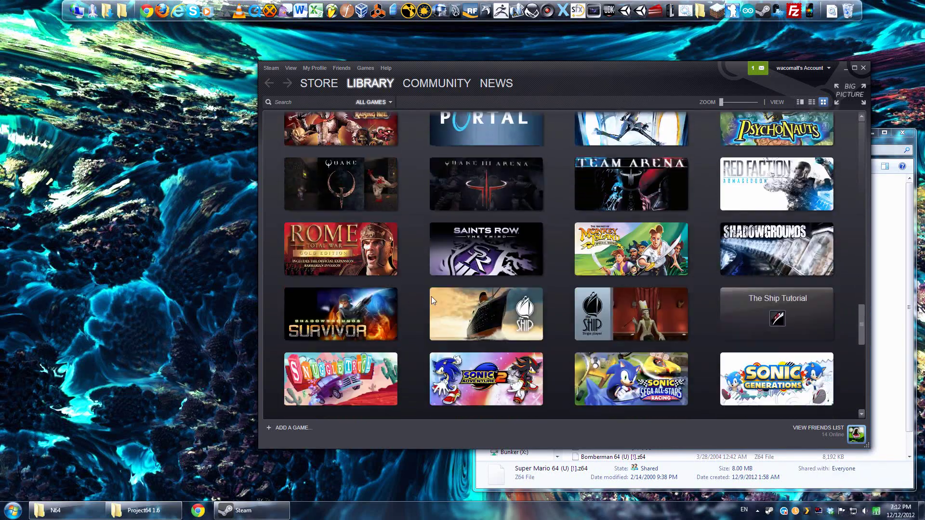
scroll(438, 296, "down", 2)
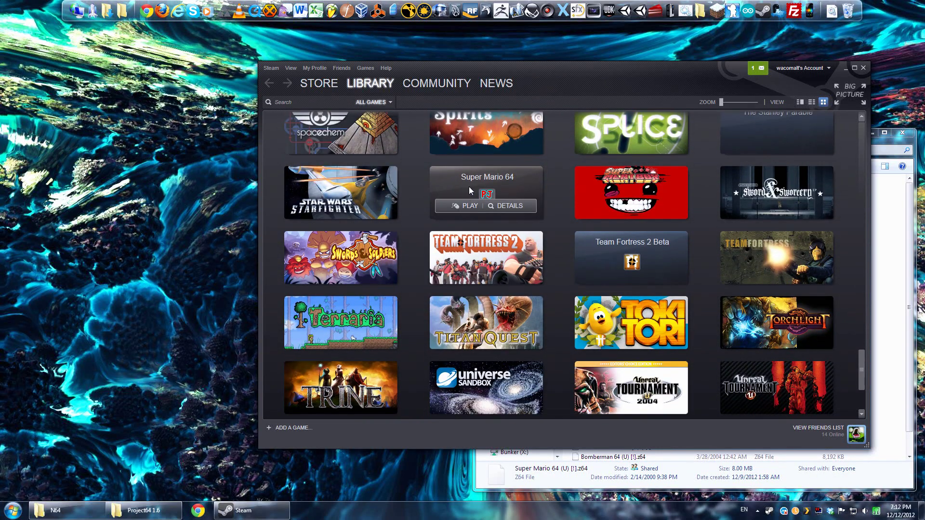
right_click(469, 187)
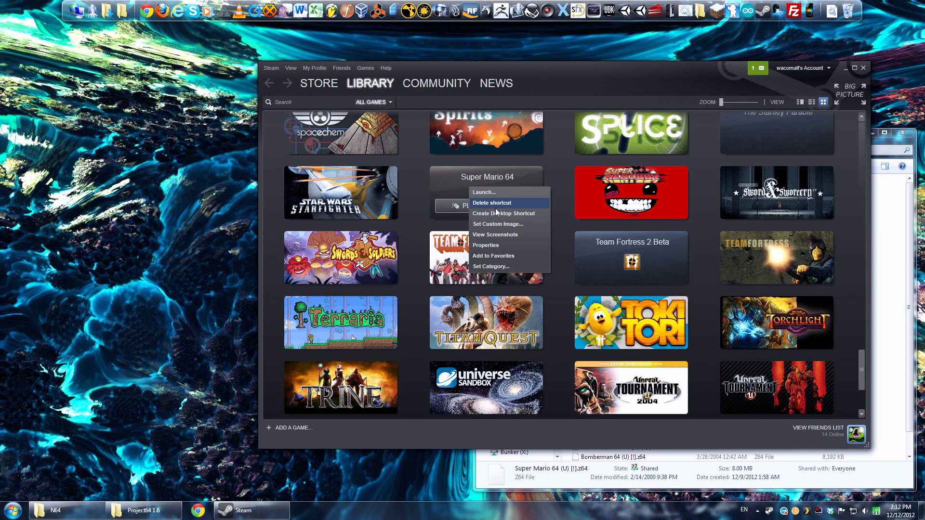
left_click(443, 178)
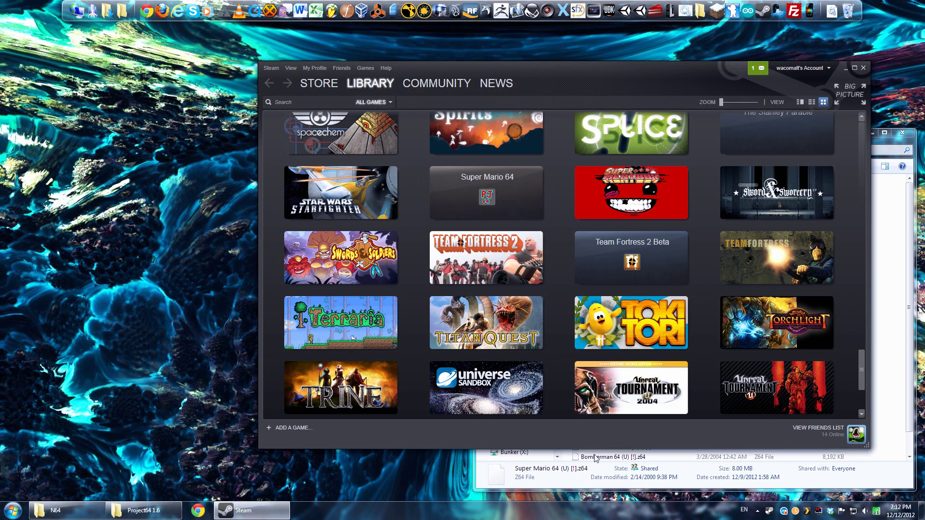
- Switch between the N64 roms folder and Steam, then drag the Steam library window left
left_click(571, 483)
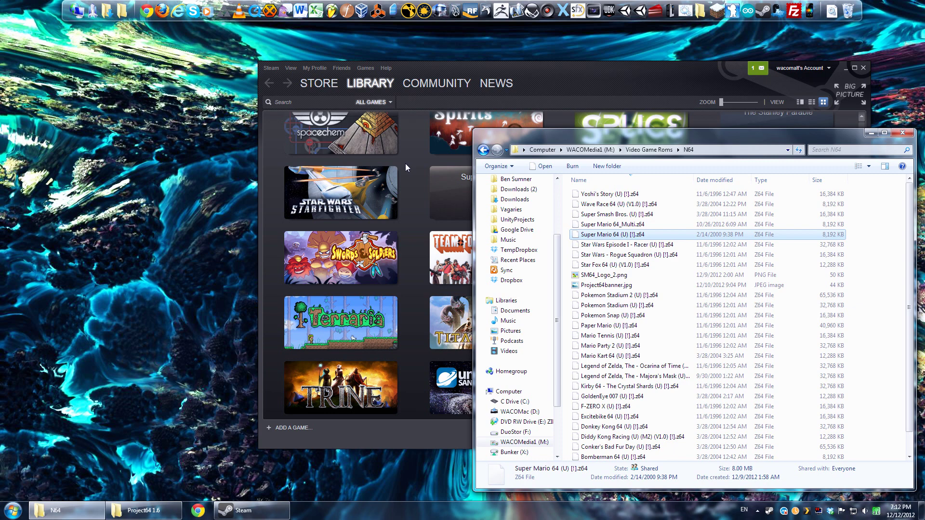
left_click(416, 155)
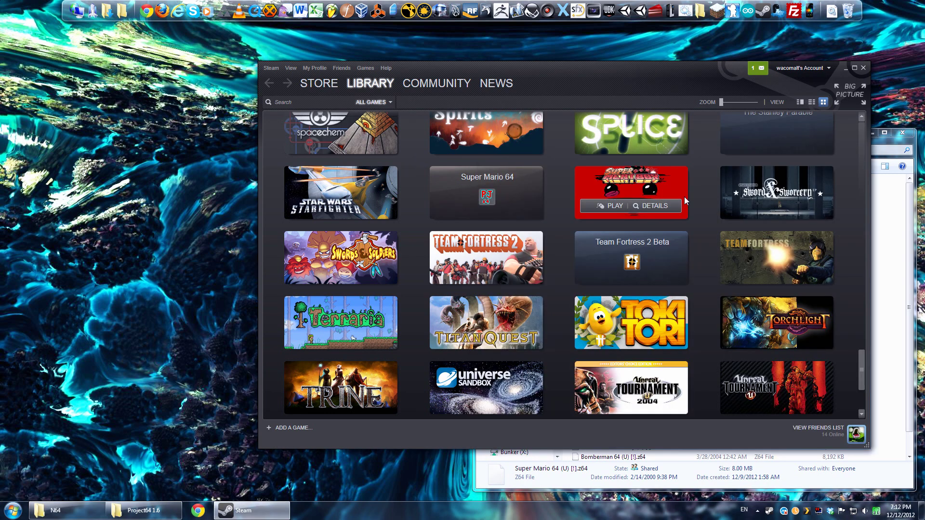
left_click(910, 224)
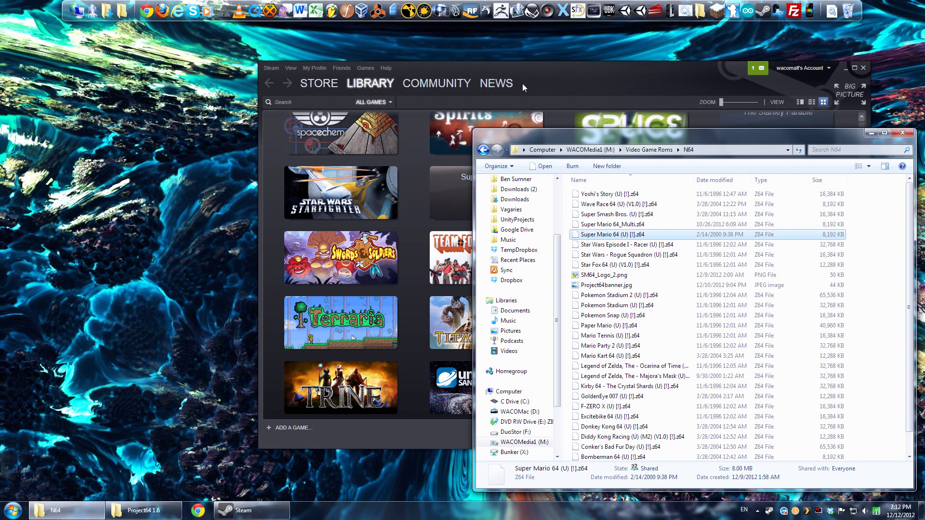
left_click_drag(527, 82, 285, 123)
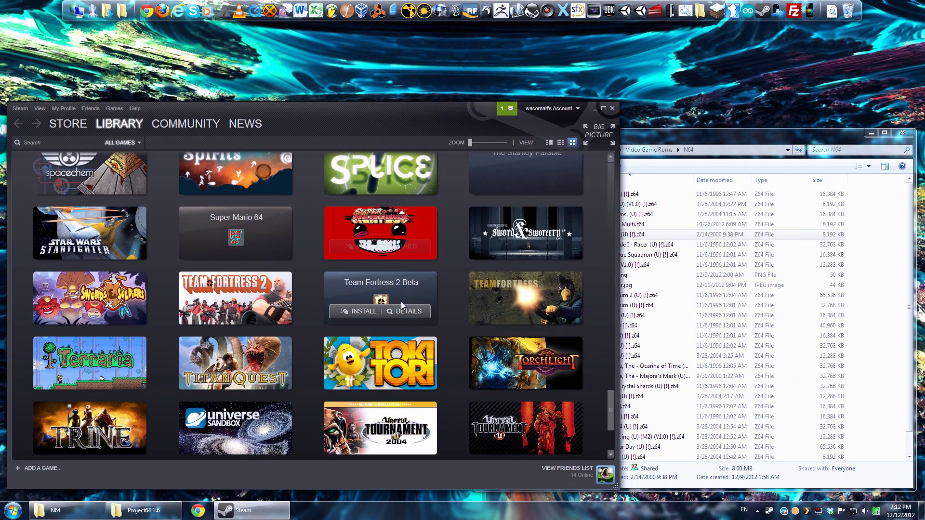
scroll(305, 192, "up", 3)
scroll(306, 193, "down", 3)
scroll(307, 192, "up", 2)
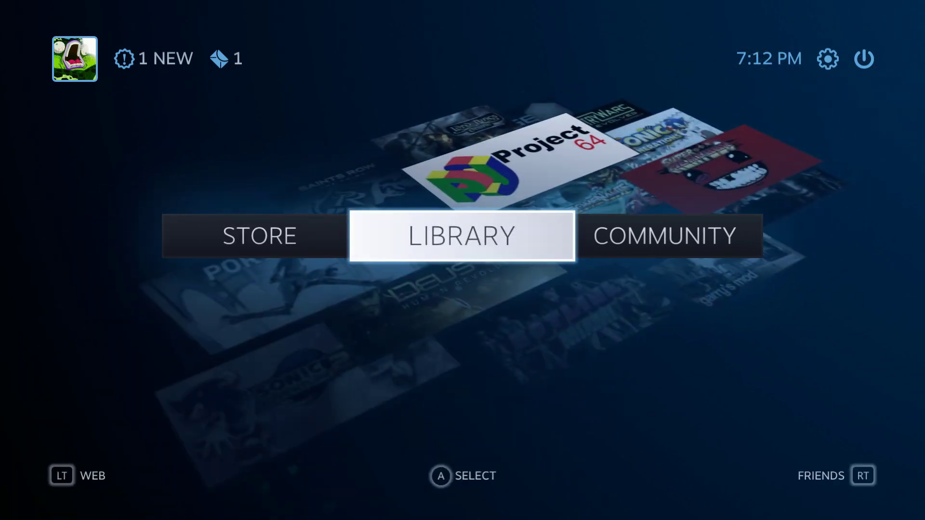
- In Big Picture, go to Library > View All Games and open the Super Mario 64 page
key("Return")
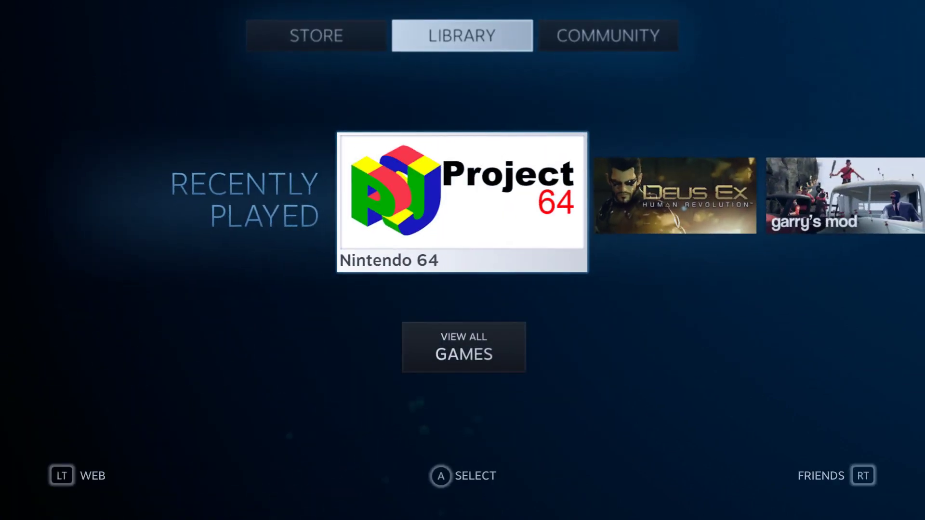
key("Escape")
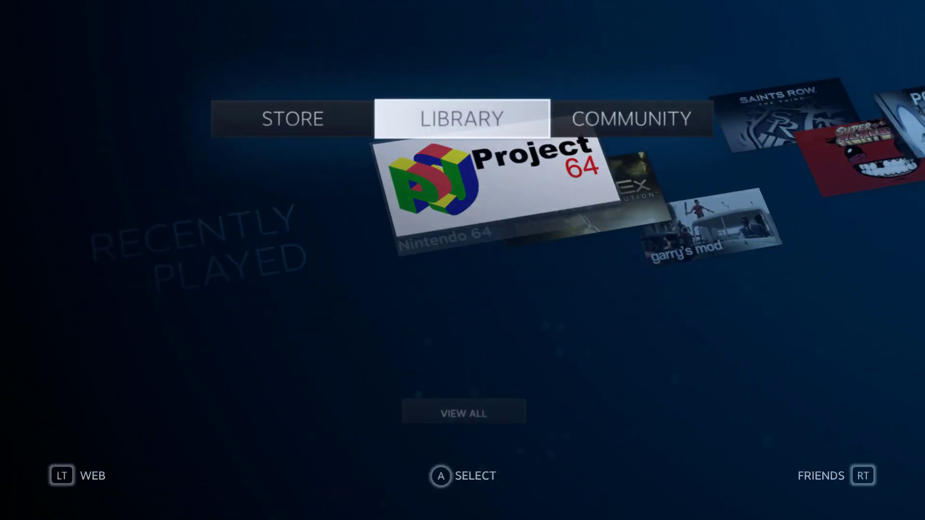
key("Return")
key("Down")
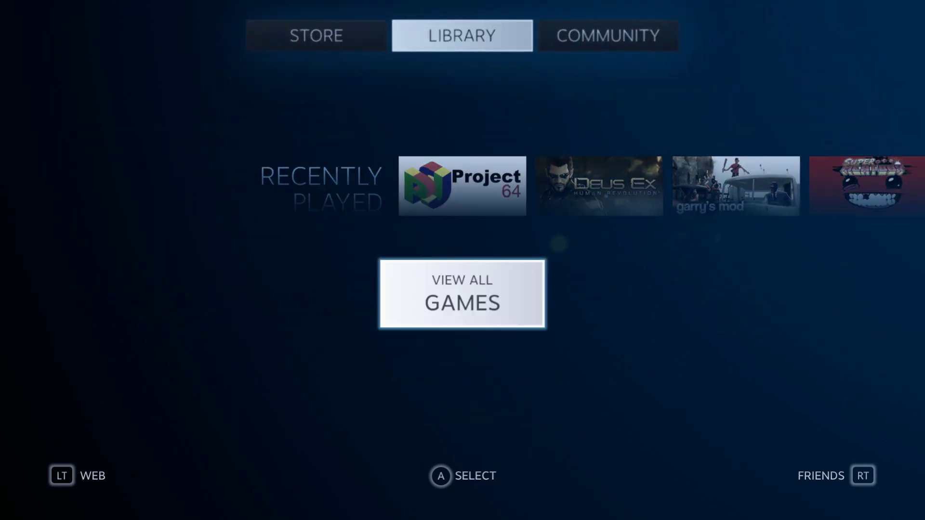
key("Return")
key("Right")
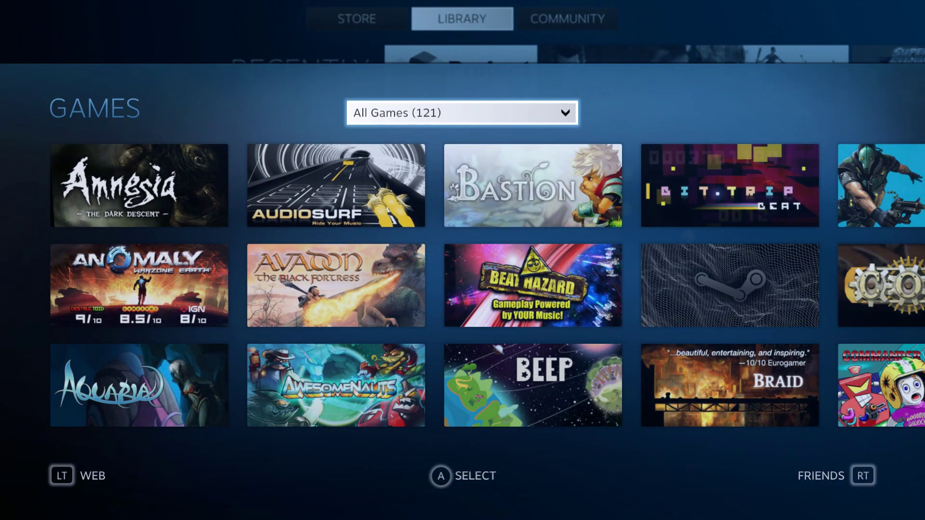
key("Right")
key("Right")
key("Right")
key("Right")
key("Right")
key("Right")
key("Right")
key("Right")
key("Right")
key("Right")
key("Right")
key("Right")
key("Right")
key("Right")
key("Right")
key("Right")
key("Right")
key("Right")
key("Right")
key("Right")
key("Right")
key("Right")
key("Right")
key("Right")
key("Right")
key("Right")
key("Down")
key("Right")
key("Down")
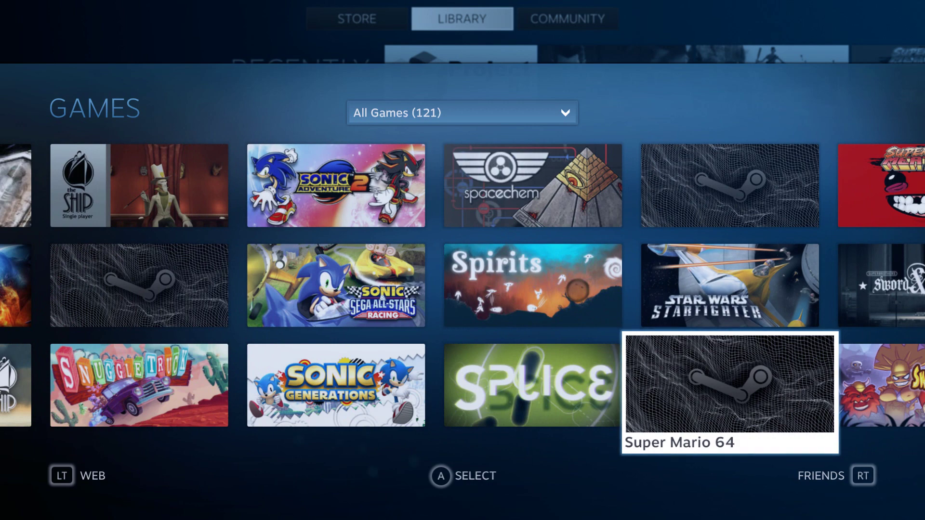
key("Return")
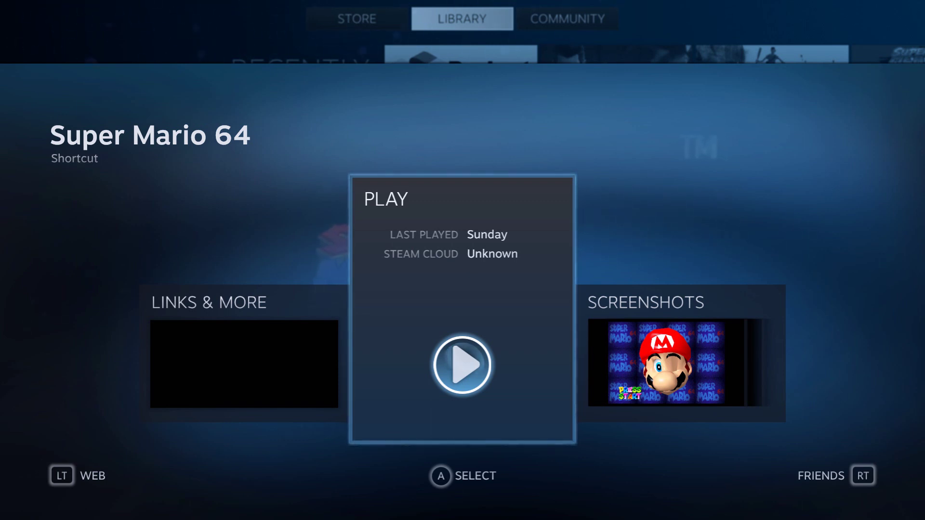
- Launch Super Mario 64, start from the title screen, and run Mario onto the castle grounds
key("Return")
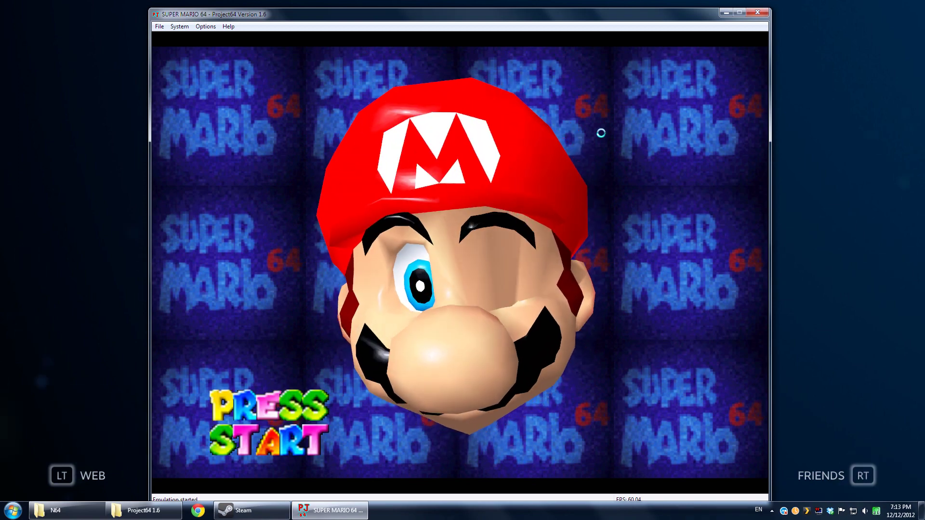
key("Return")
key("Return")
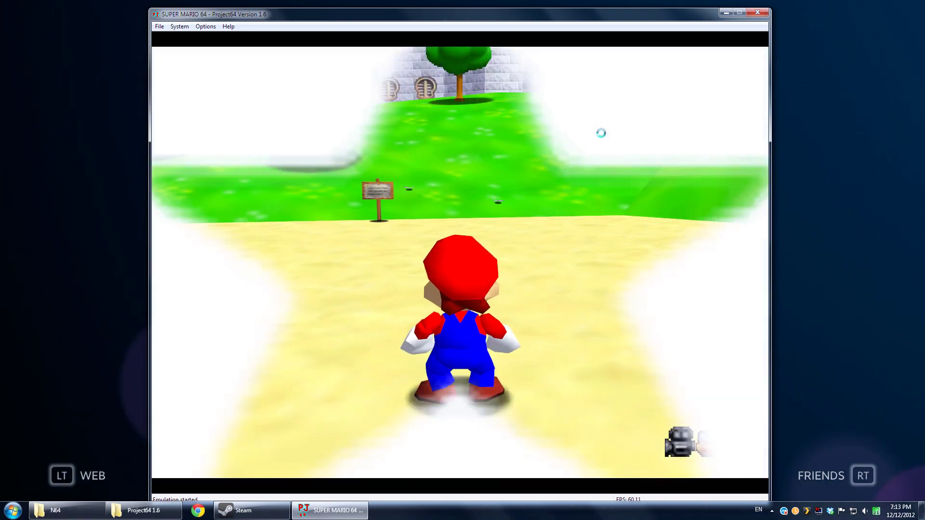
key("Up")
key("x")
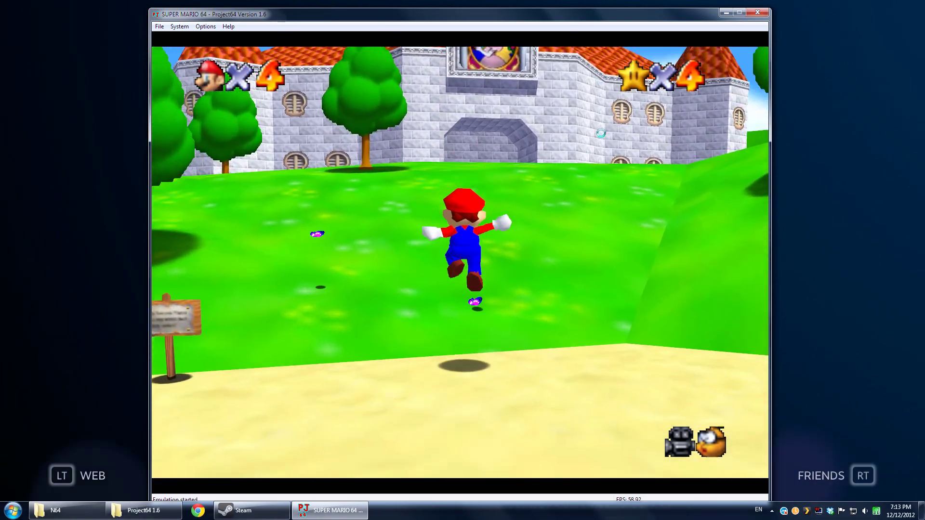
key("Down")
- Walk Mario toward the castle taking F12 screenshots, then open the overlay with Shift+Tab
key("Up")
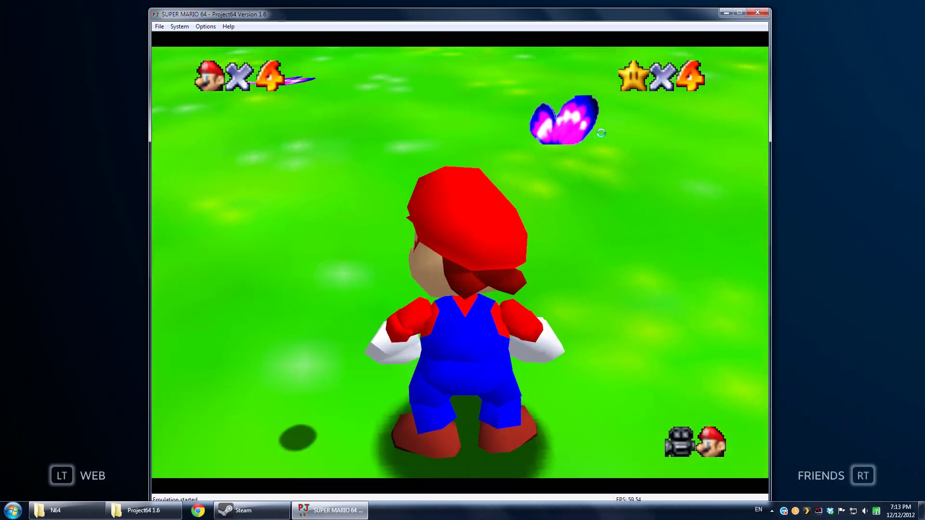
key("shift+Tab")
key("F12")
key("shift+Tab")
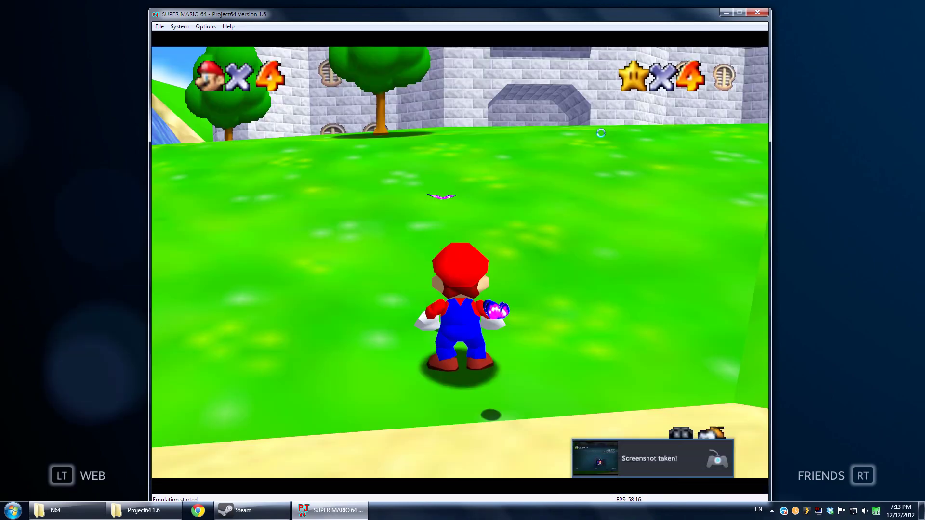
key("Right")
key("Up")
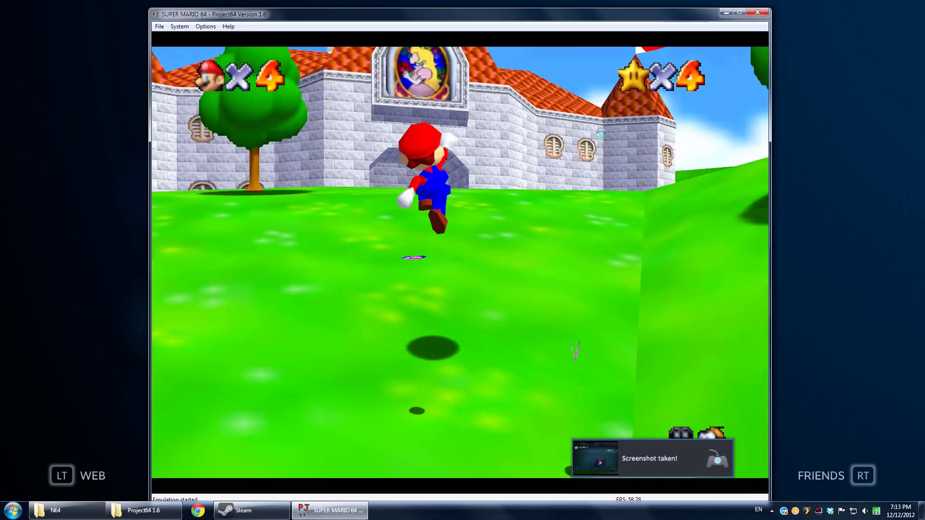
key("Up")
key("F12")
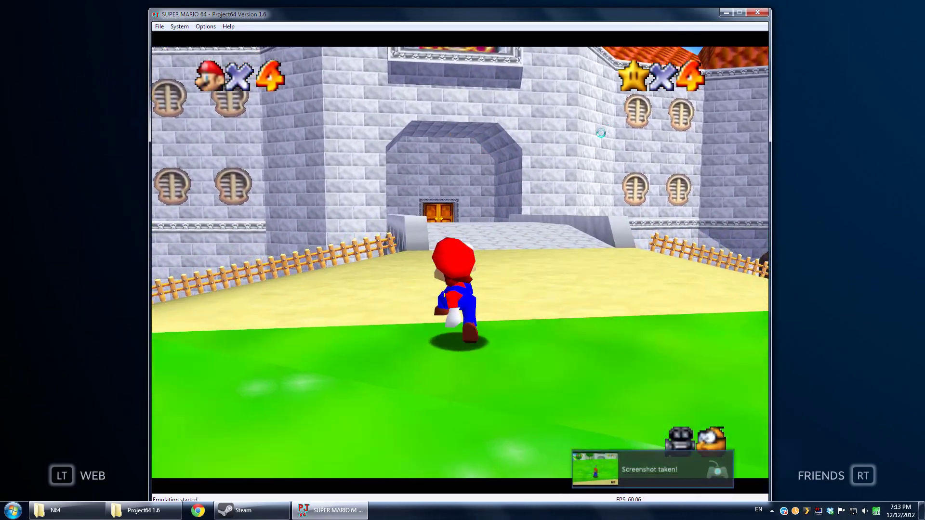
key("shift+Tab")
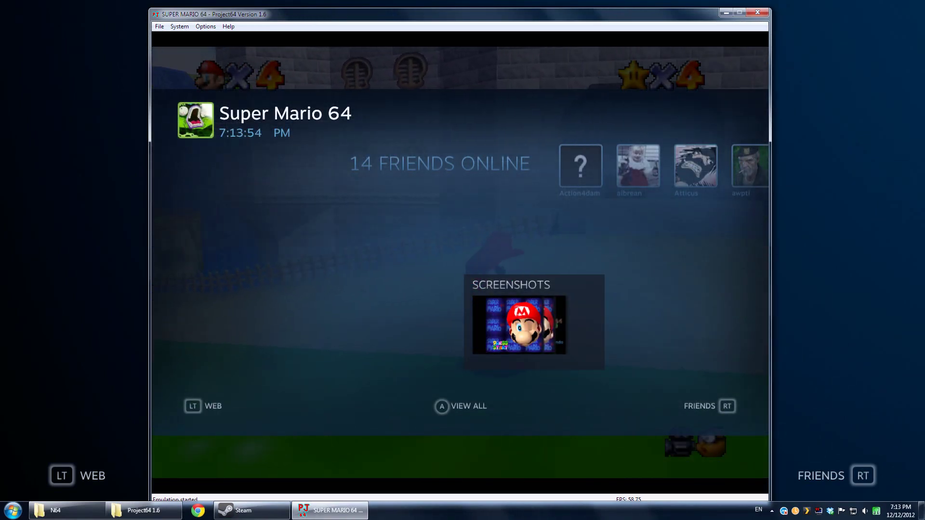
- Browse the overlay's friends row, close the overlay, and pause Super Mario 64
key("Down")
key("Up")
key("Right")
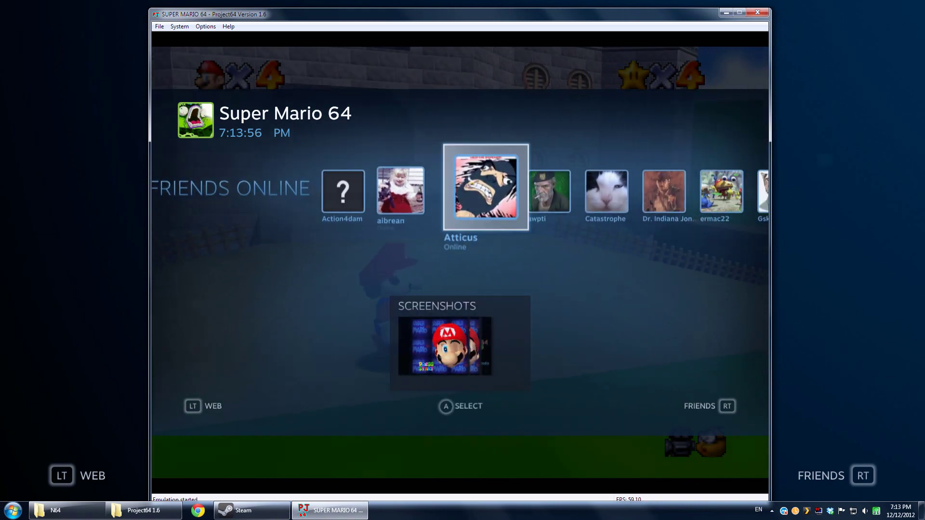
key("Left")
key("Left")
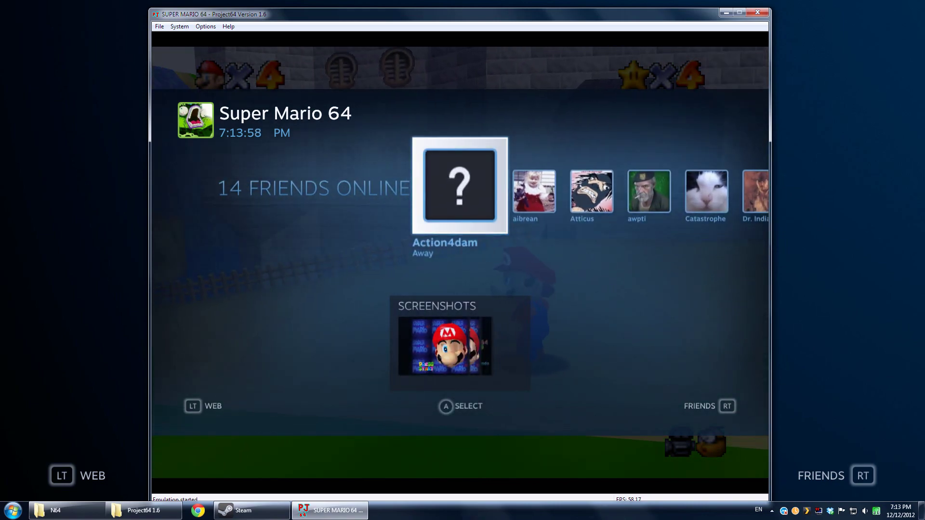
key("shift+Tab")
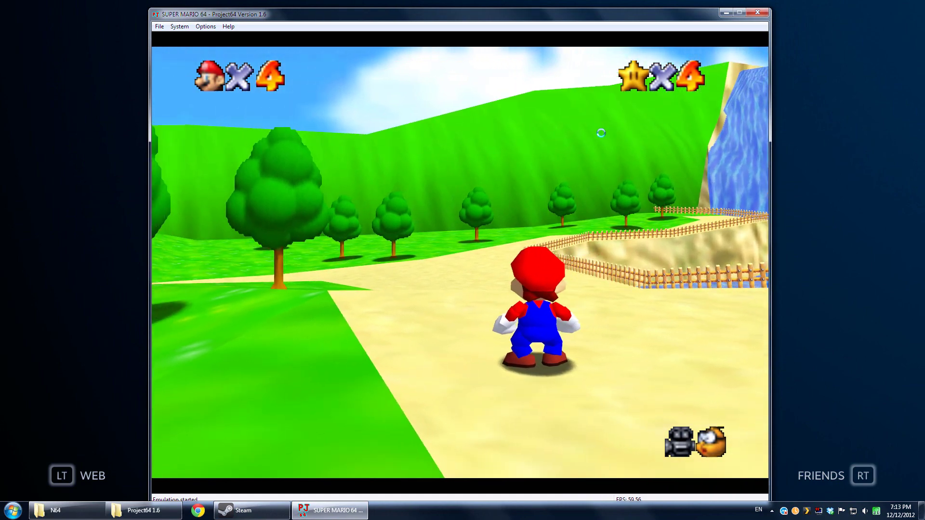
key("Return")
- Reopen the overlay, browse friends, web favourites, friends list and screenshots, then close it
key("shift+Tab")
key("Right")
key("Right")
key("Right")
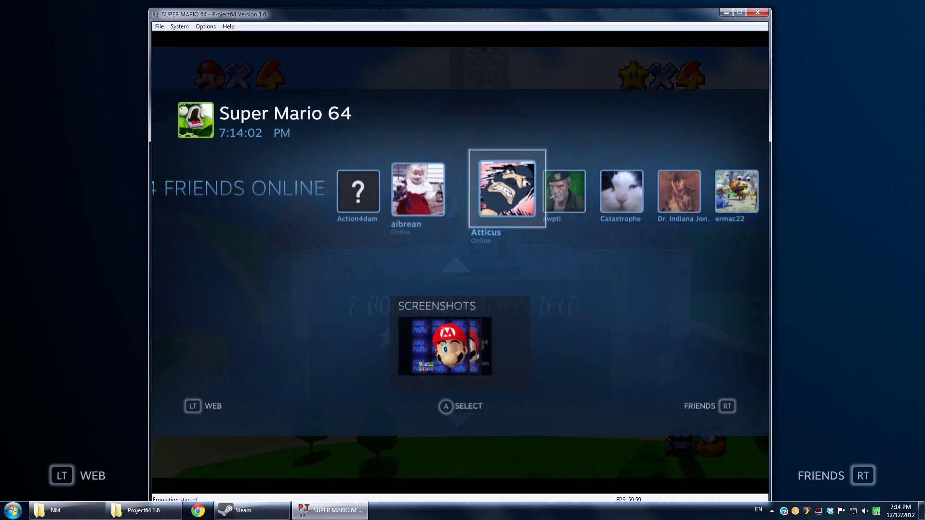
key("Left")
key("Left")
key("Left")
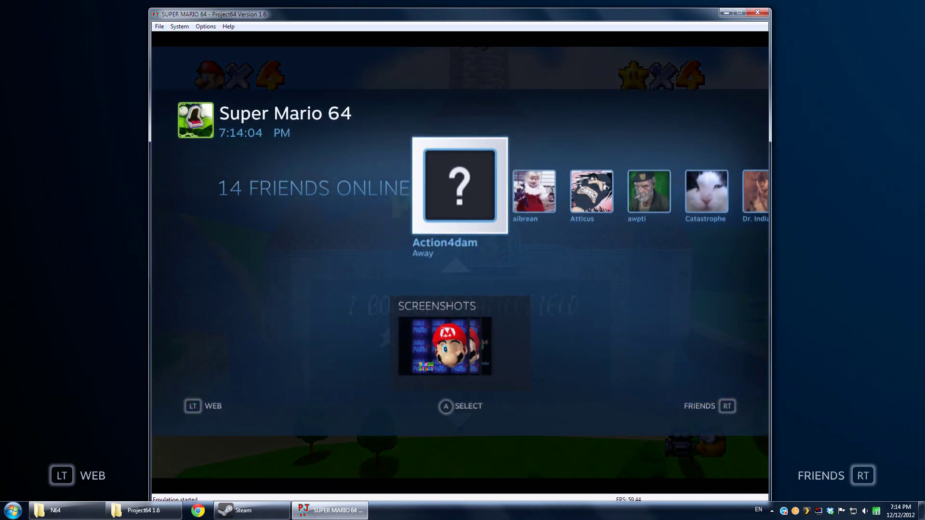
key("Right")
key("Right")
key("Right")
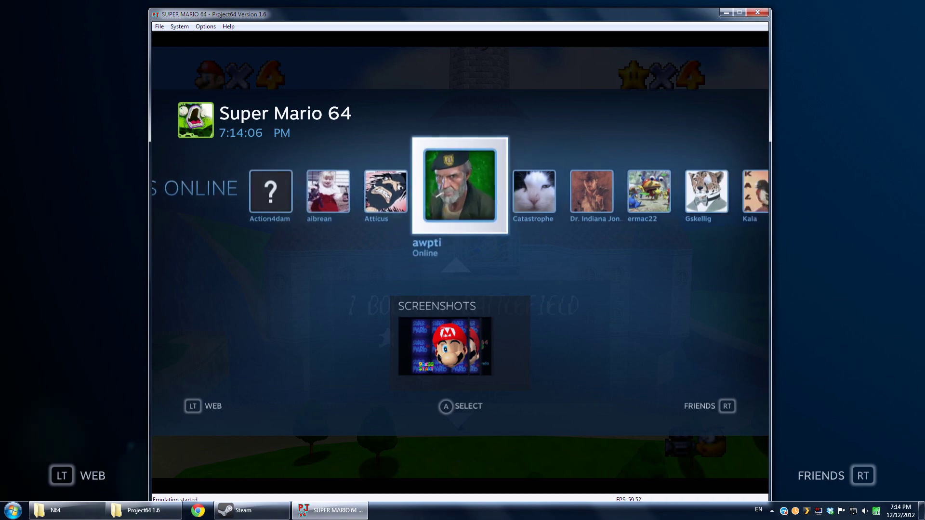
key("Page_Up")
key("Escape")
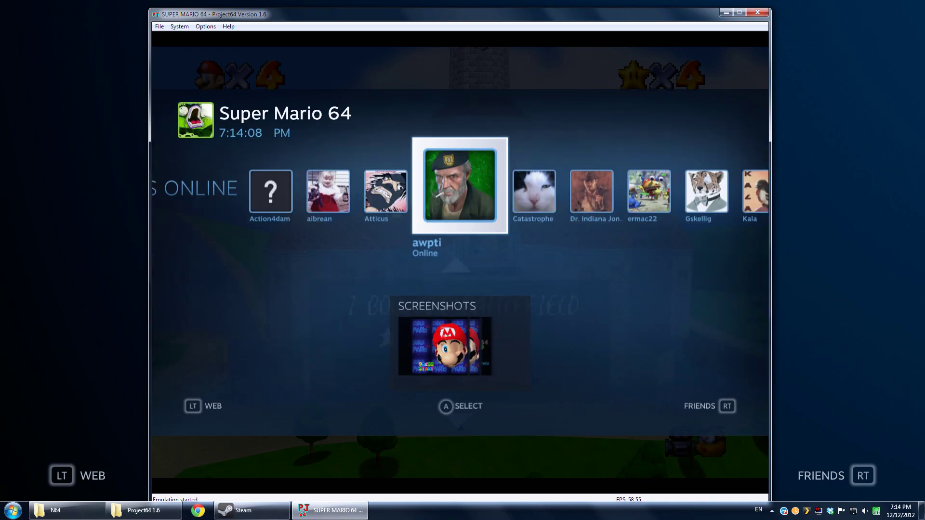
key("Page_Down")
key("Escape")
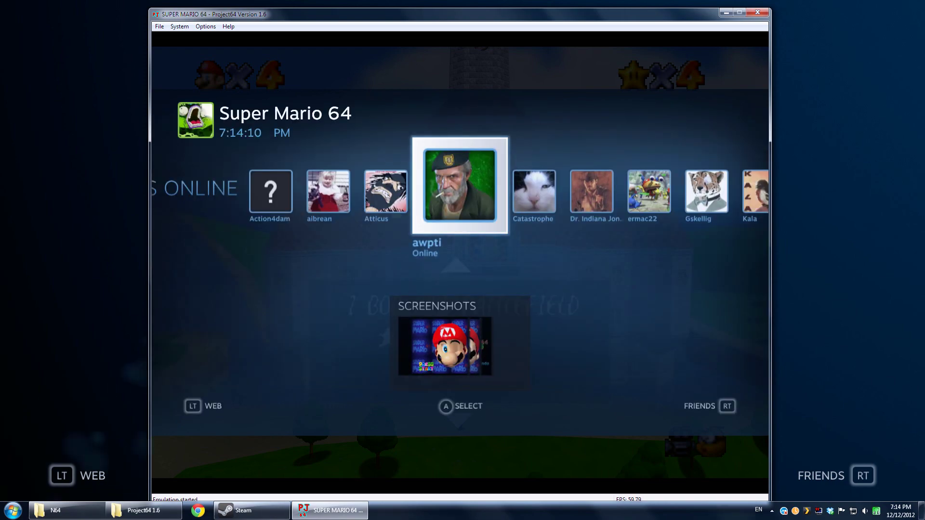
key("Down")
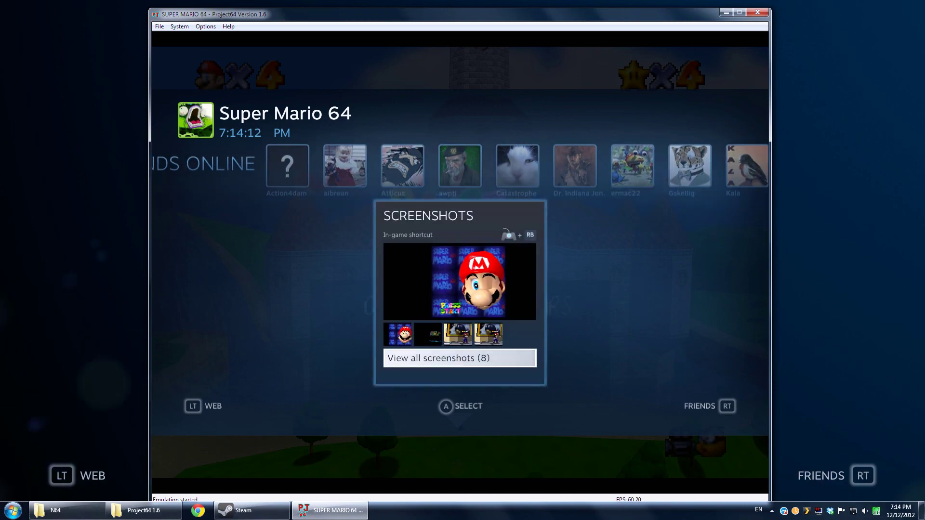
key("shift+Tab")
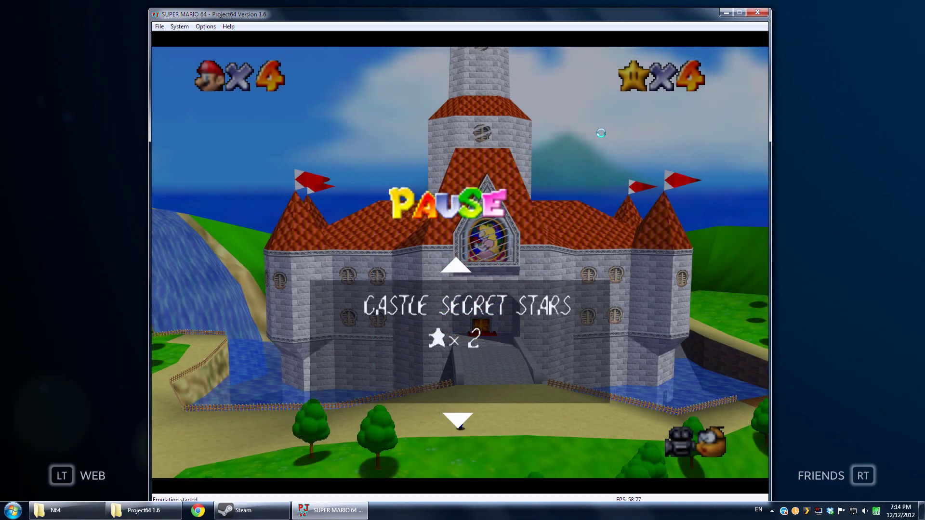
- Toggle the pause menu between Bob-omb Battlefield and Castle Secret Stars
key("Down")
key("Up")
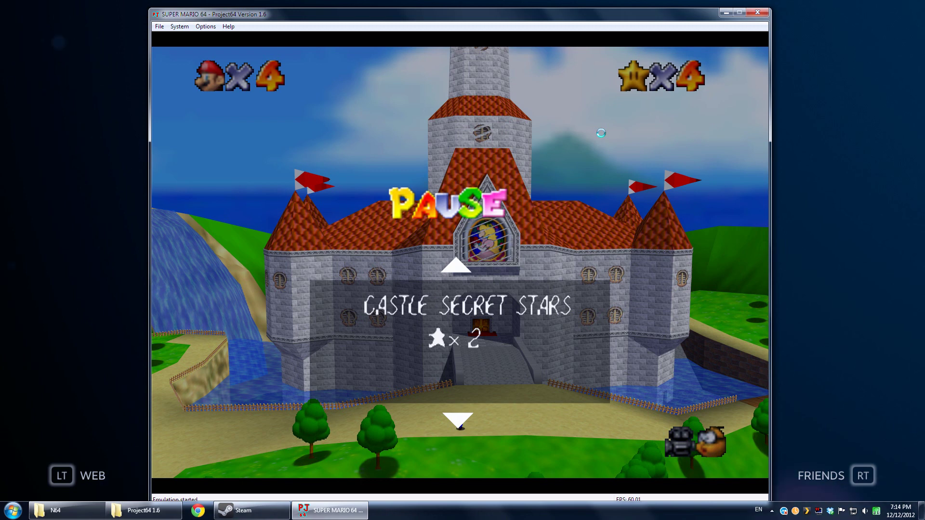
key("Down")
key("Up")
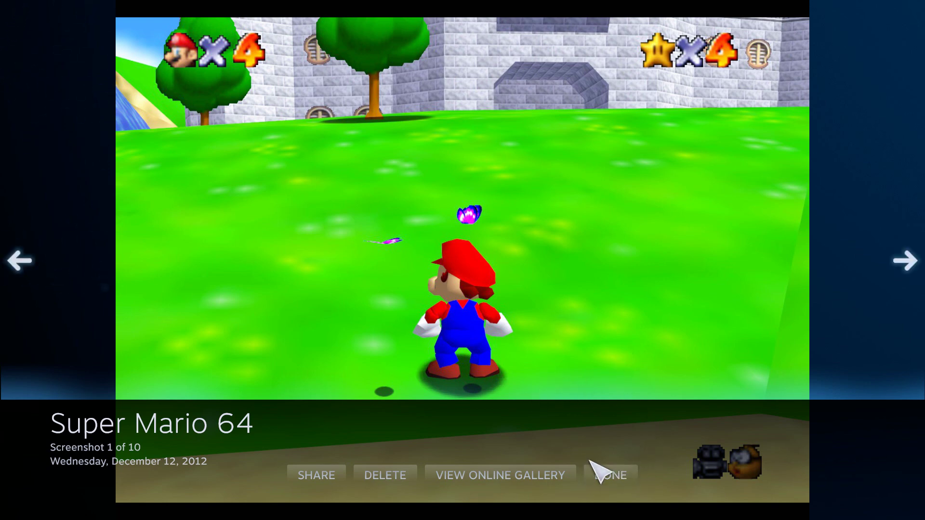
- Page forward through the Super Mario 64 screenshots to screenshot 7 of 10
left_click(887, 237)
left_click(894, 256)
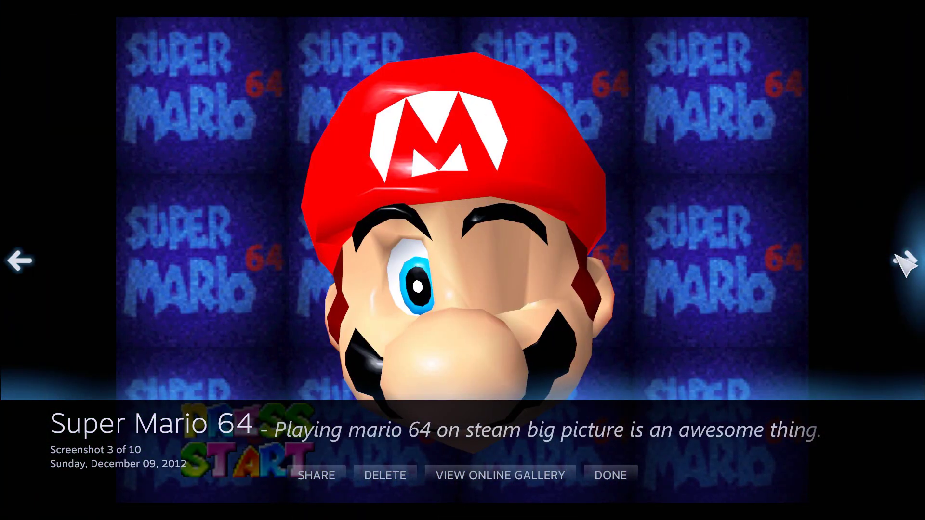
left_click(894, 256)
left_click(894, 256)
left_click(894, 255)
left_click(886, 256)
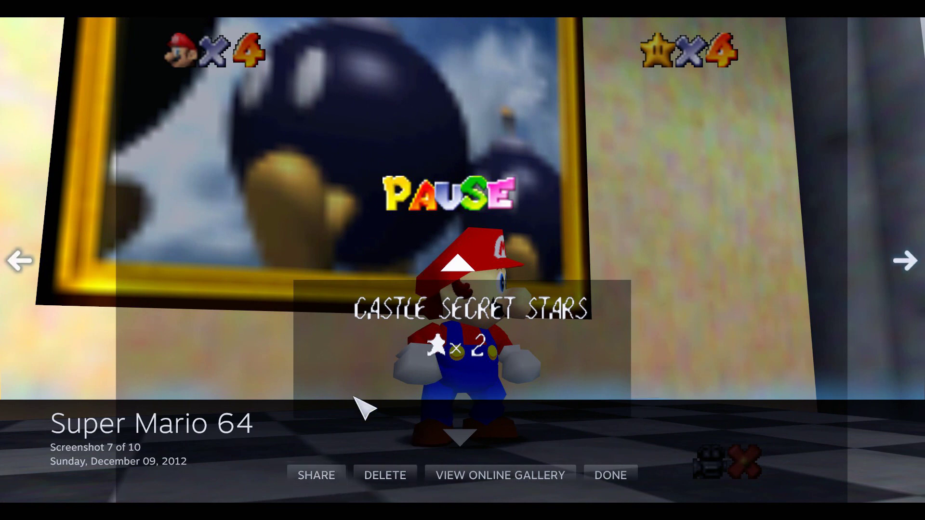
- Close the screenshot viewer and back out of the game page to the home screen
left_click(604, 482)
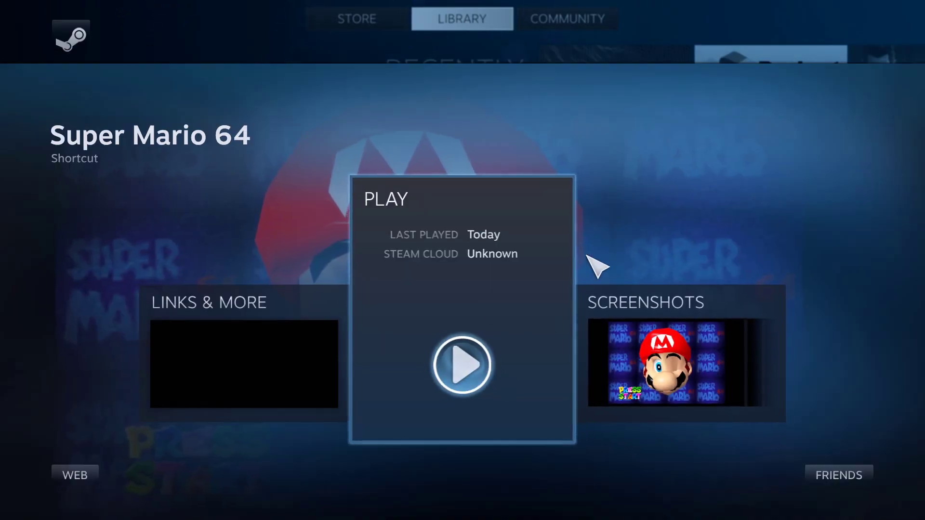
key("Escape")
key("Escape")
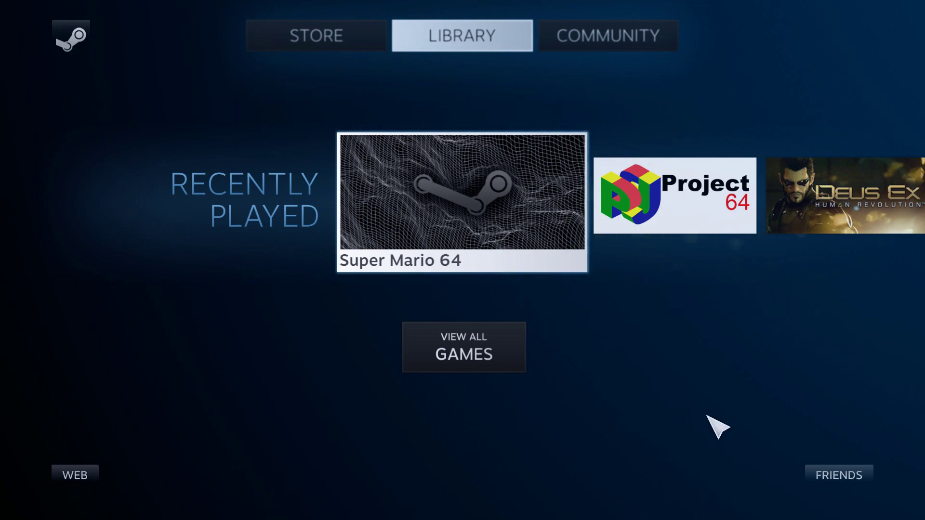
key("Escape")
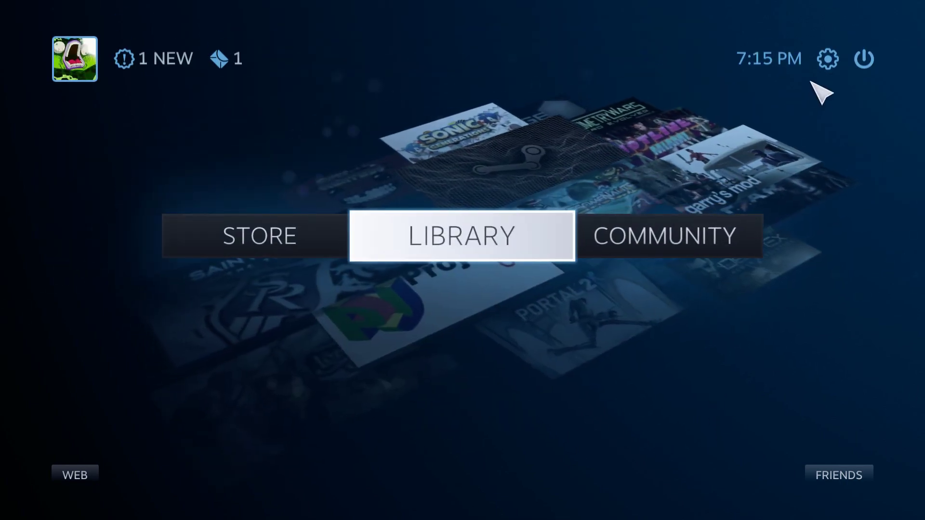
- Exit Big Picture mode and reposition the desktop Steam window up and to the left
left_click(856, 62)
left_click_drag(443, 107, 569, 78)
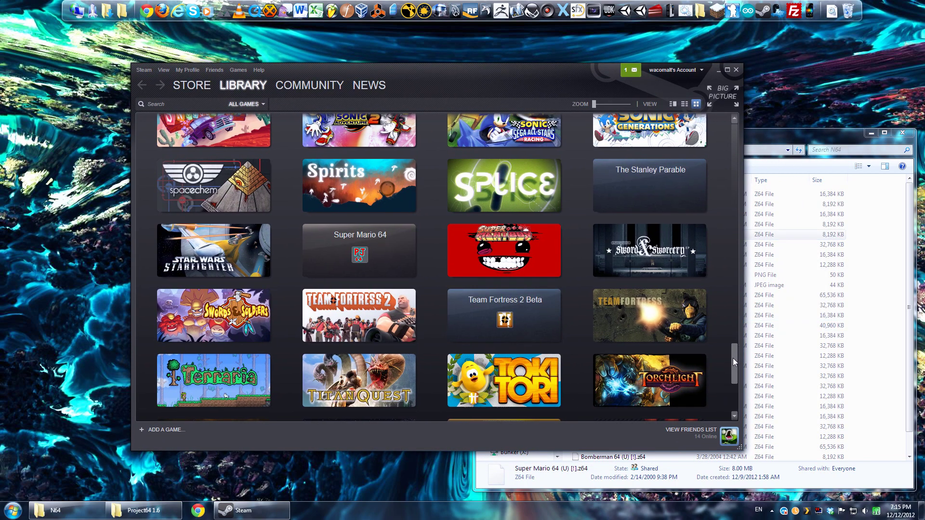
left_click_drag(735, 362, 739, 117)
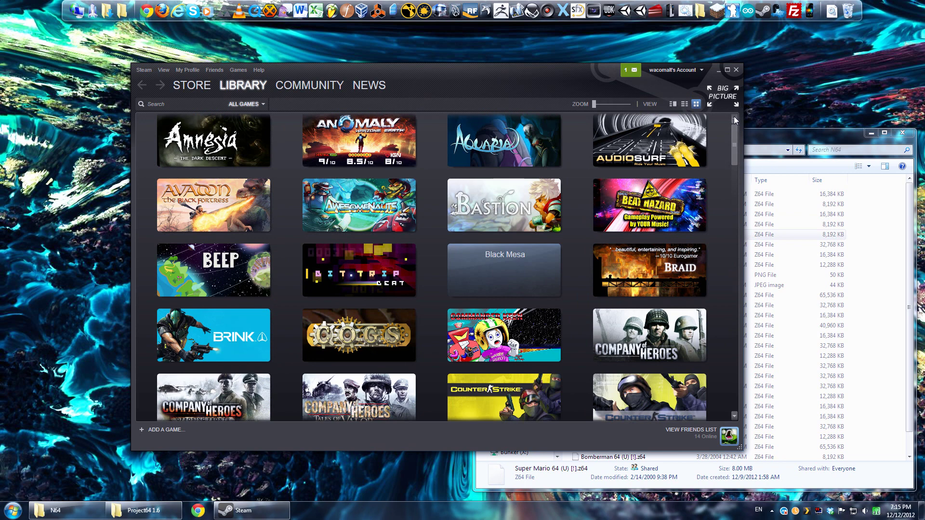
left_click_drag(552, 74, 475, 62)
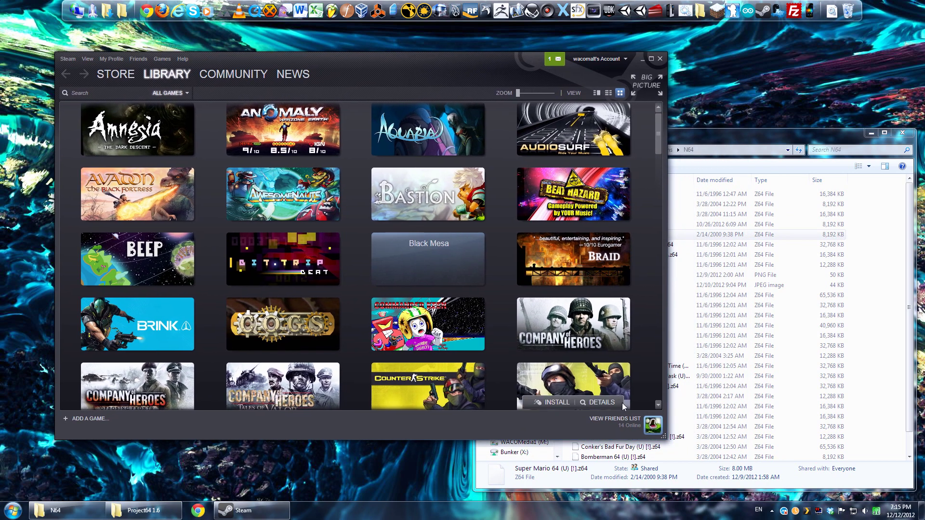
- Open and close the Friends list, then scroll the library tile grid
left_click(617, 420)
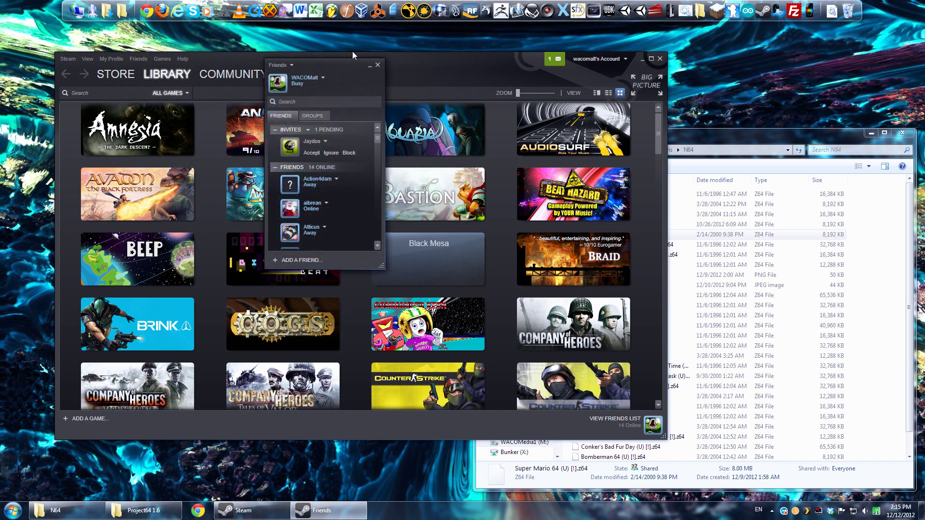
left_click(378, 65)
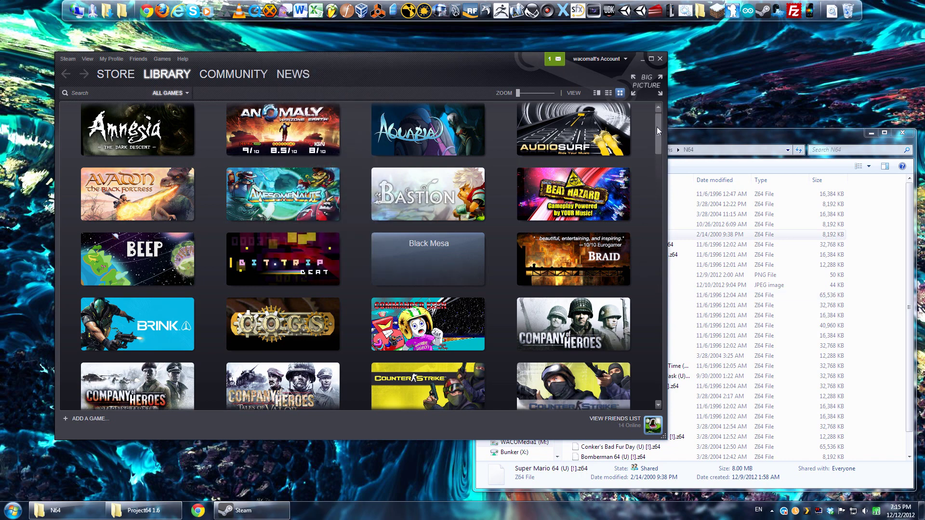
left_click_drag(657, 127, 658, 161)
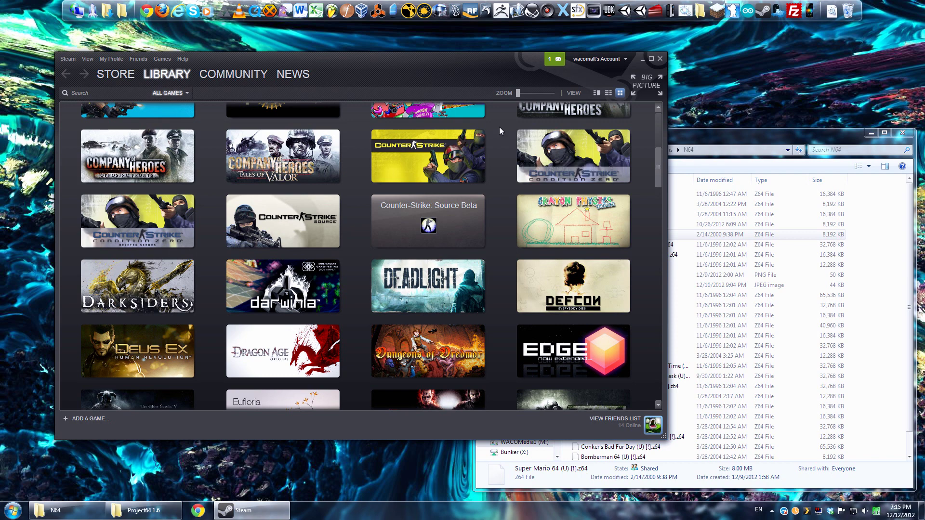
scroll(501, 290, "up", 5)
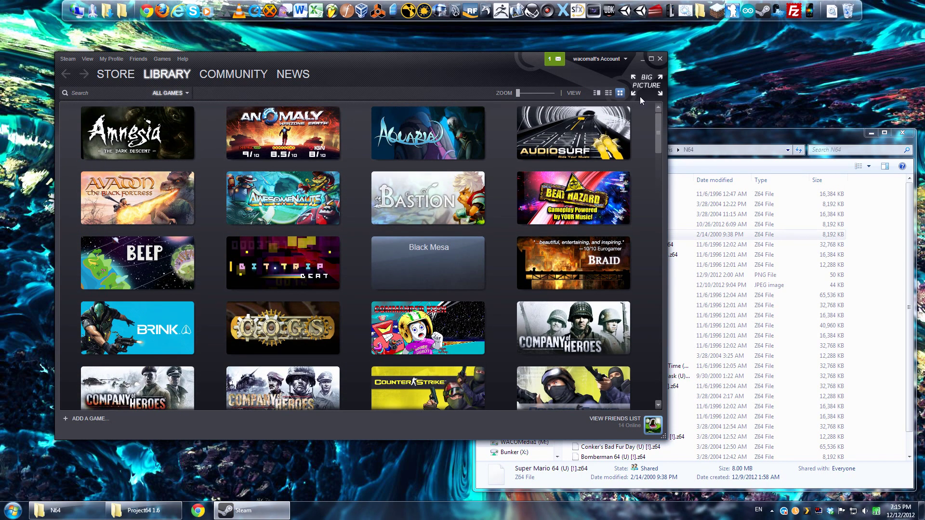